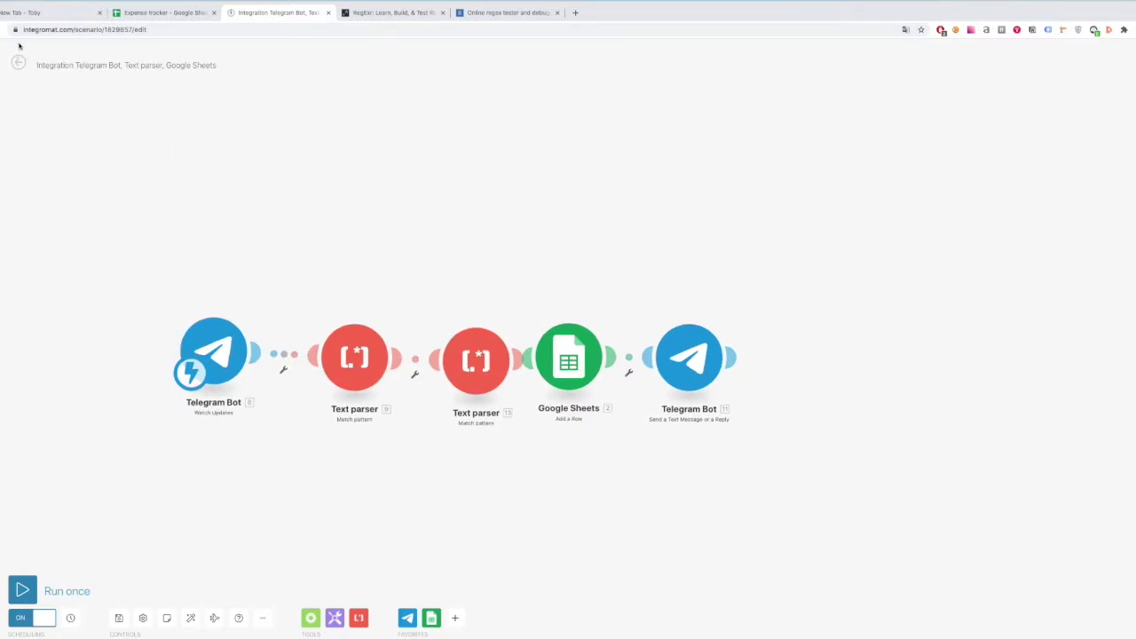
Switch to Telegram and ask BotFather to create a new bot with the /newbot command
mouse_move(530, 635)
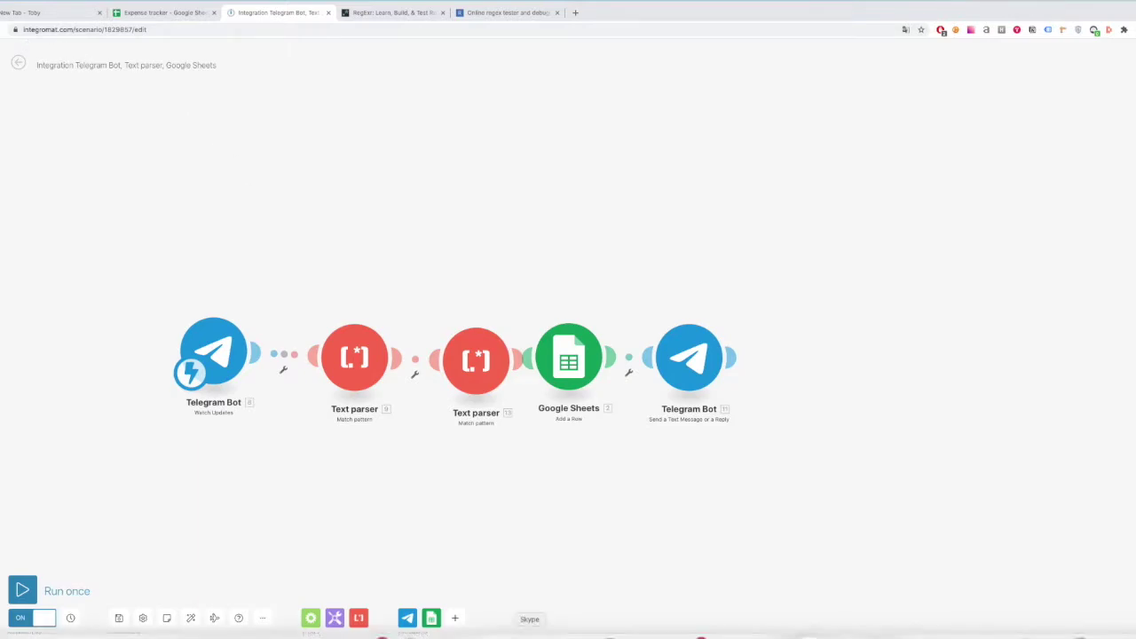
left_click(609, 630)
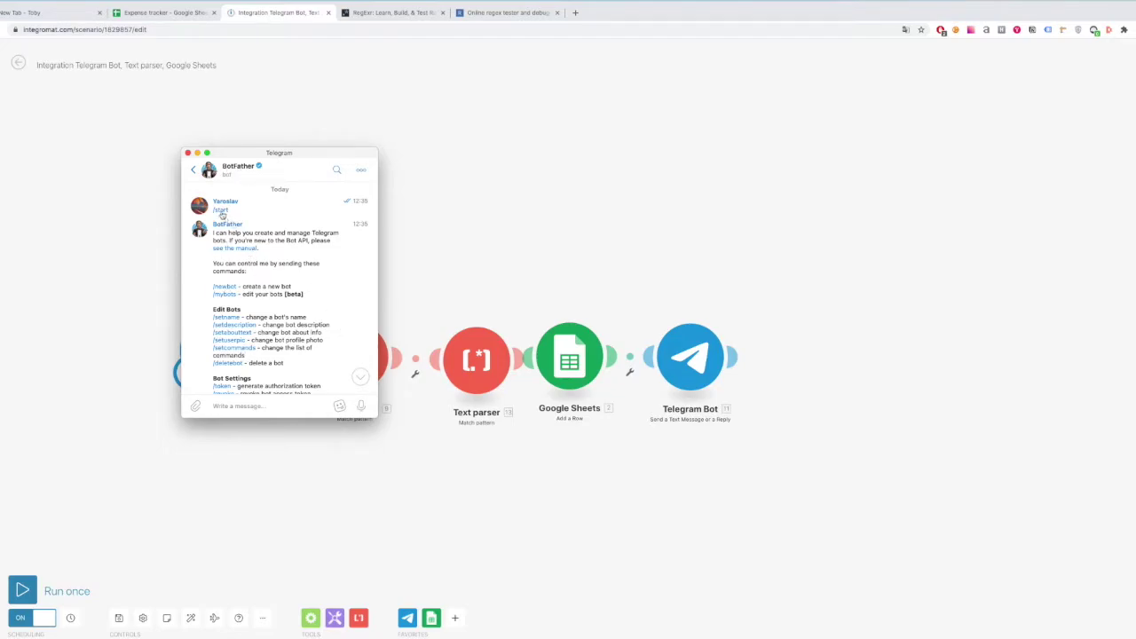
scroll(278, 355, "down", 10)
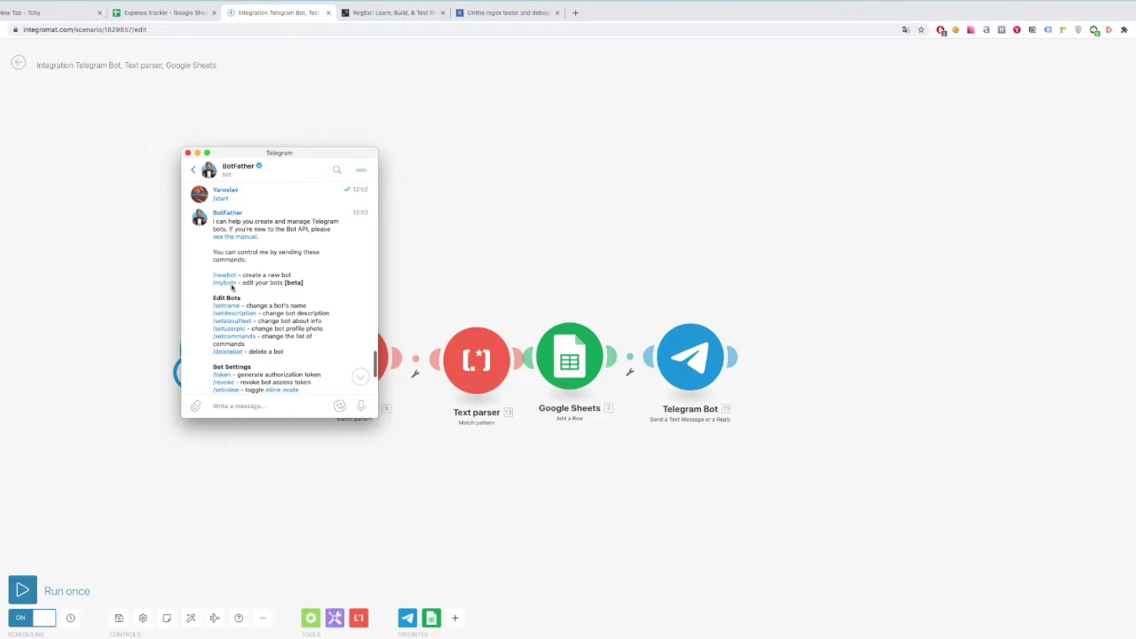
left_click(227, 275)
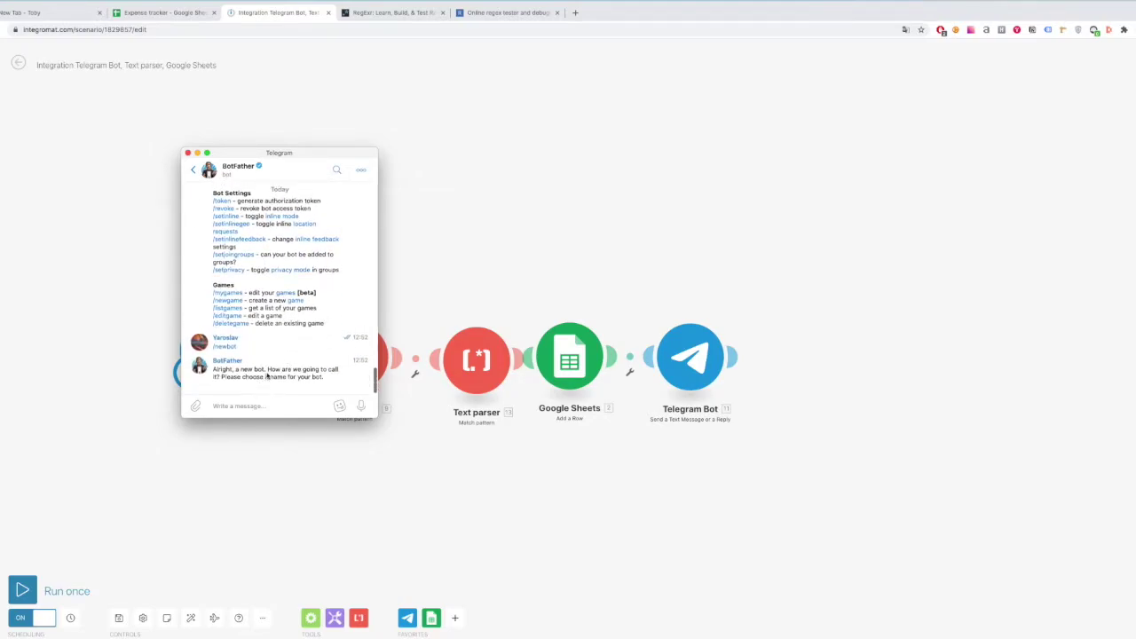
Name the new bot "Expense tracker" and give it the username my_nocode_expense_tracker_bot
left_click(254, 407)
type("W")
key("super+a")
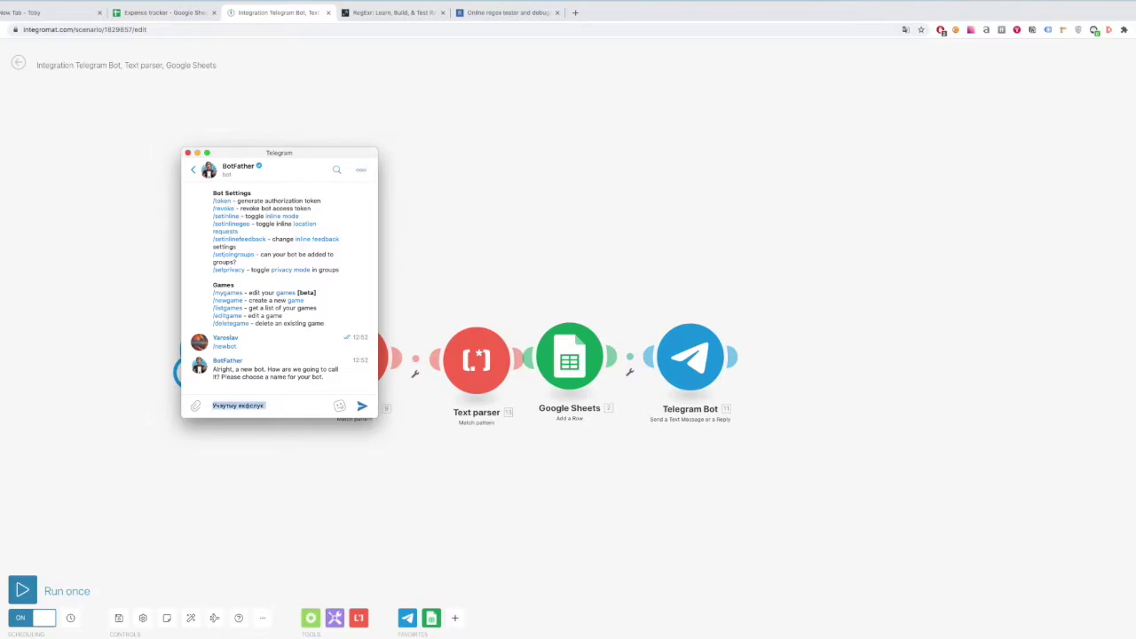
key("BackSpace")
type("Expense tracker")
key("Return")
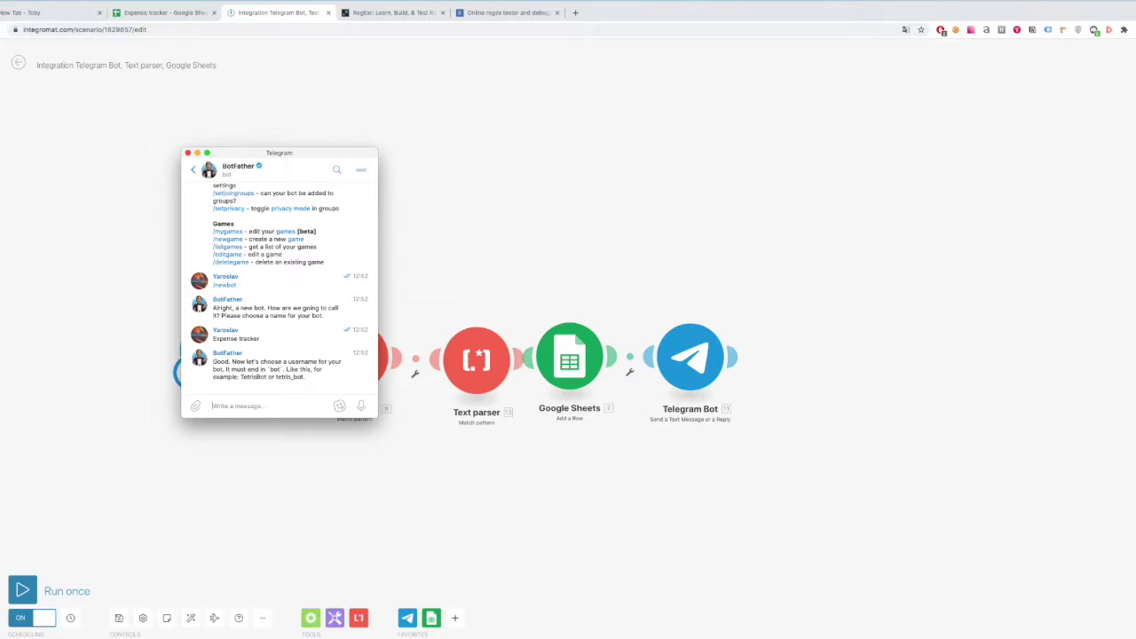
type("my_nocode_expense_tracker_bot")
key("Return")
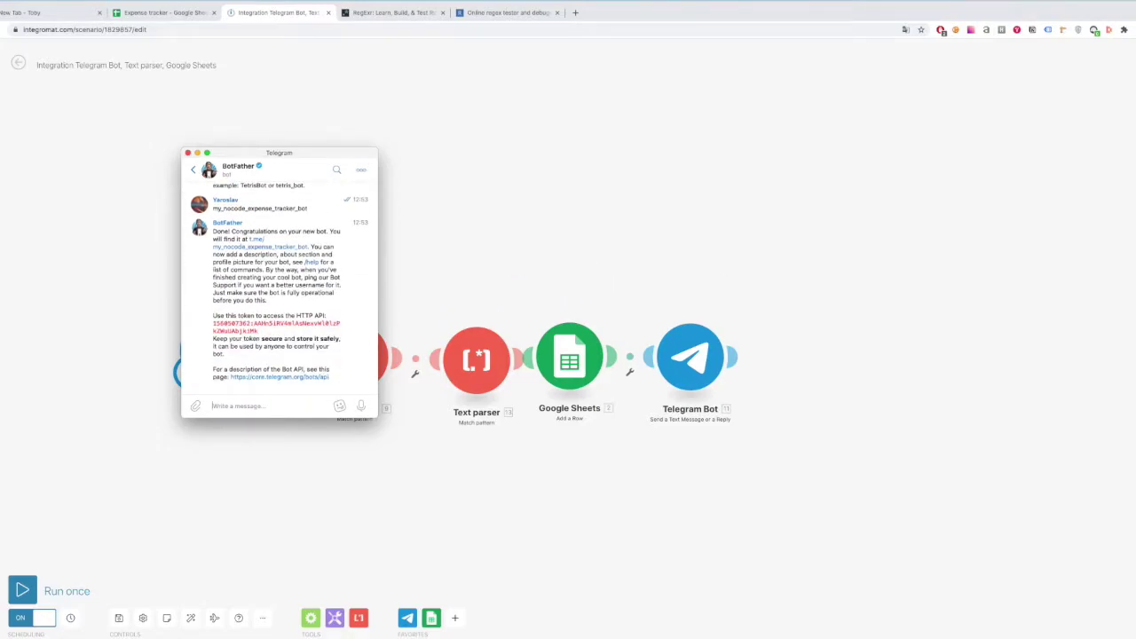
Open the new bot's chat from BotFather's link, start the bot and return to the BotFather conversation
left_click(260, 248)
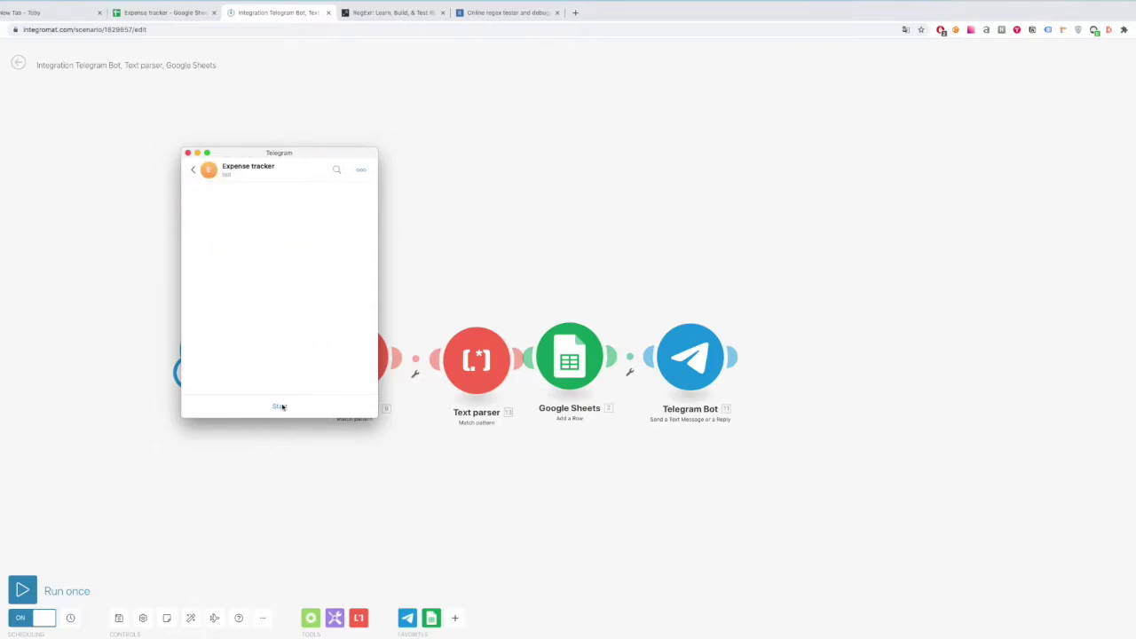
left_click(279, 405)
left_click(194, 169)
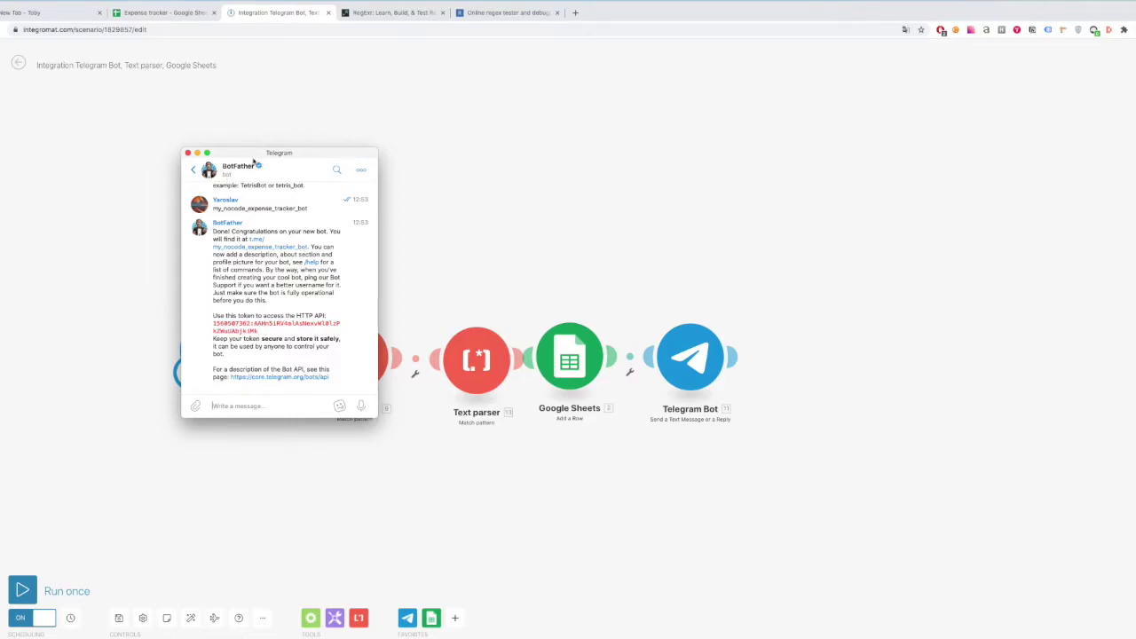
Switch back to Integromat in the browser and create a new scenario from the list of all scenarios
key("super+Tab")
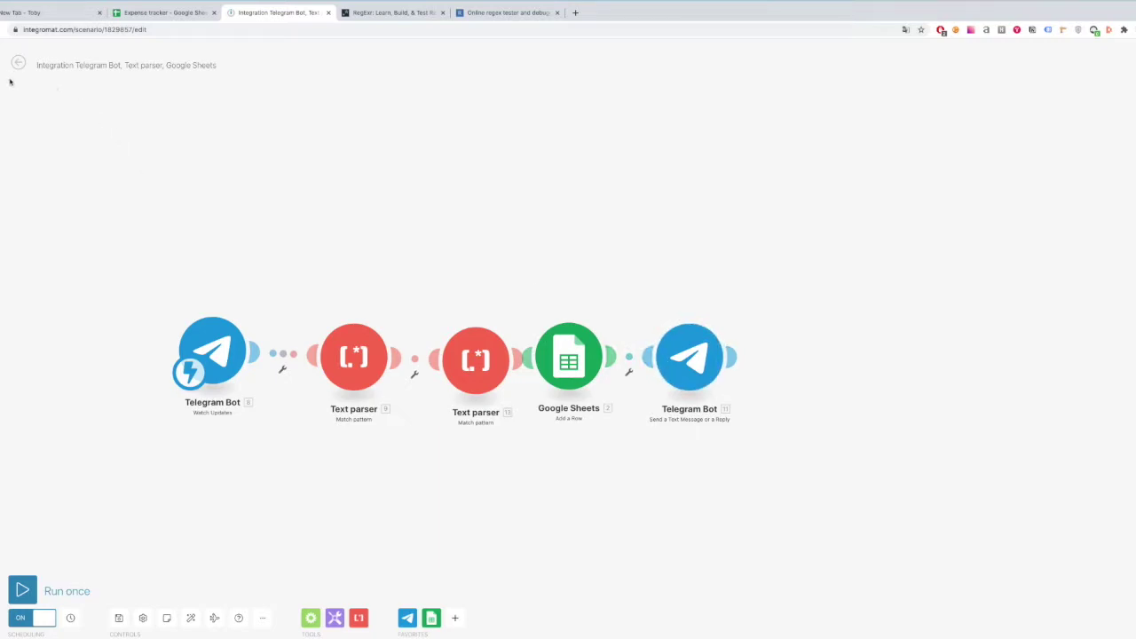
mouse_move(9, 81)
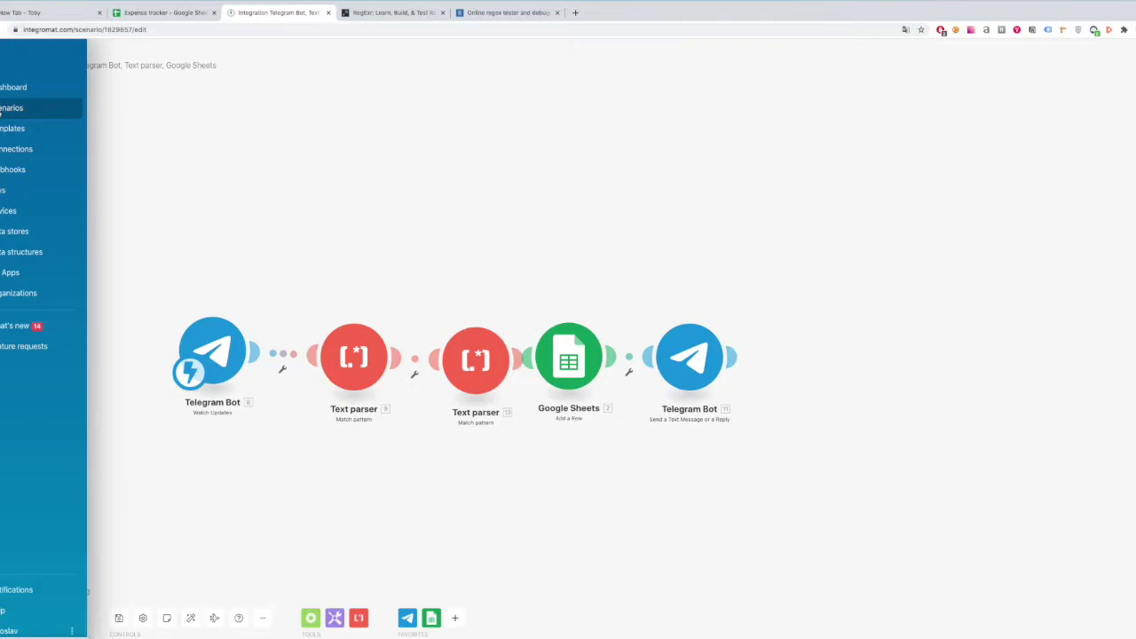
key("super+r")
left_click(646, 210)
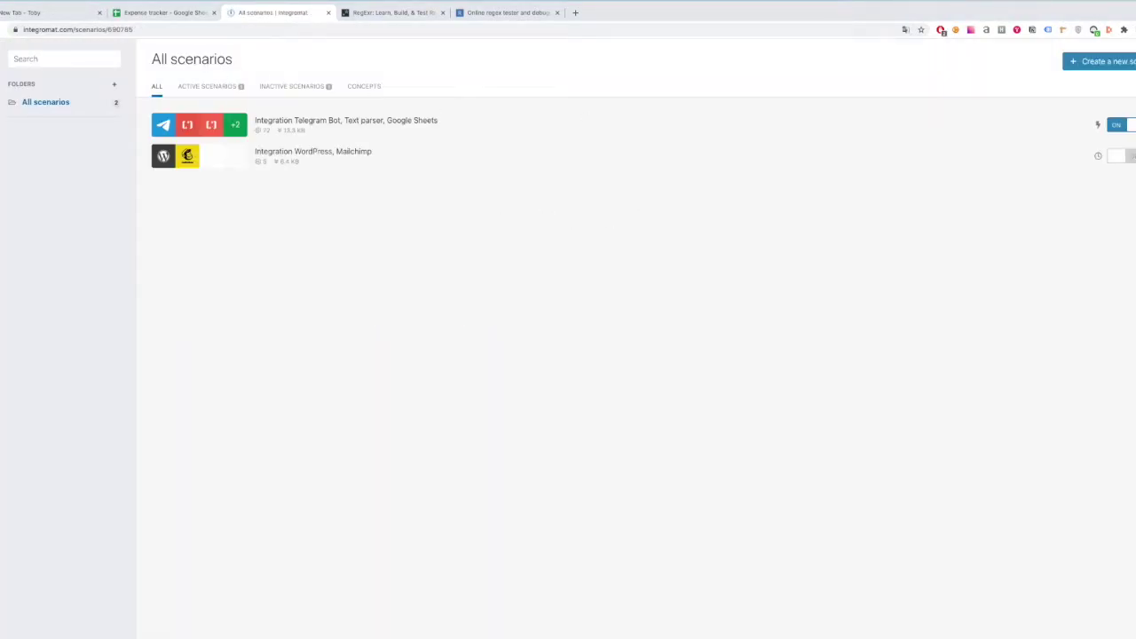
left_click(1126, 61)
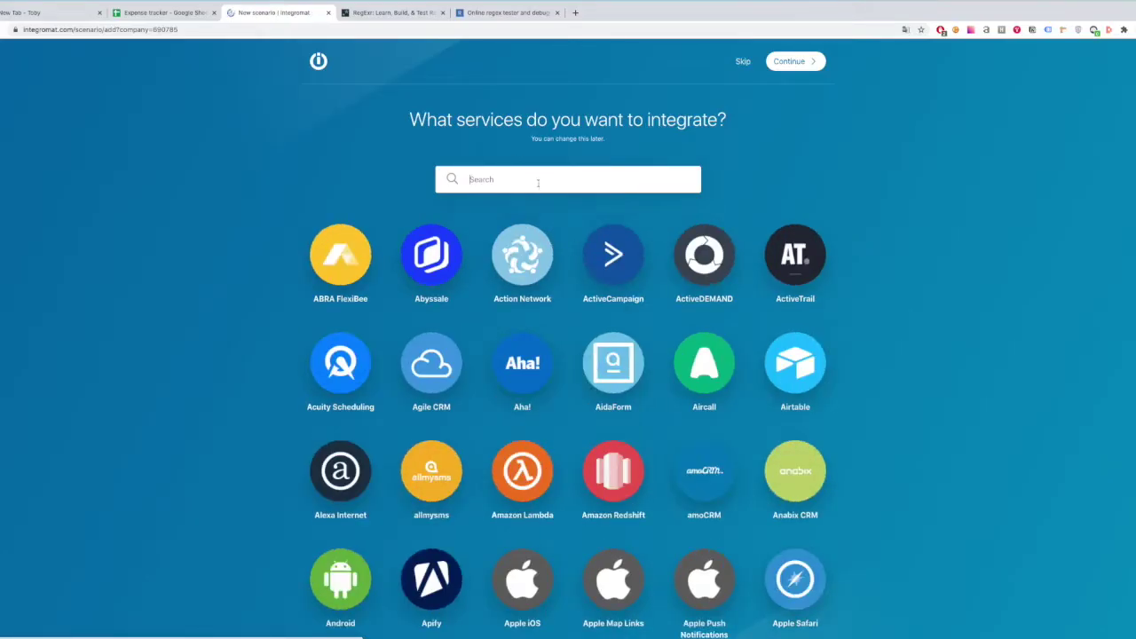
Search the services for "telegra" and select Telegram Bot for the integration
left_click(469, 179)
type("telegra")
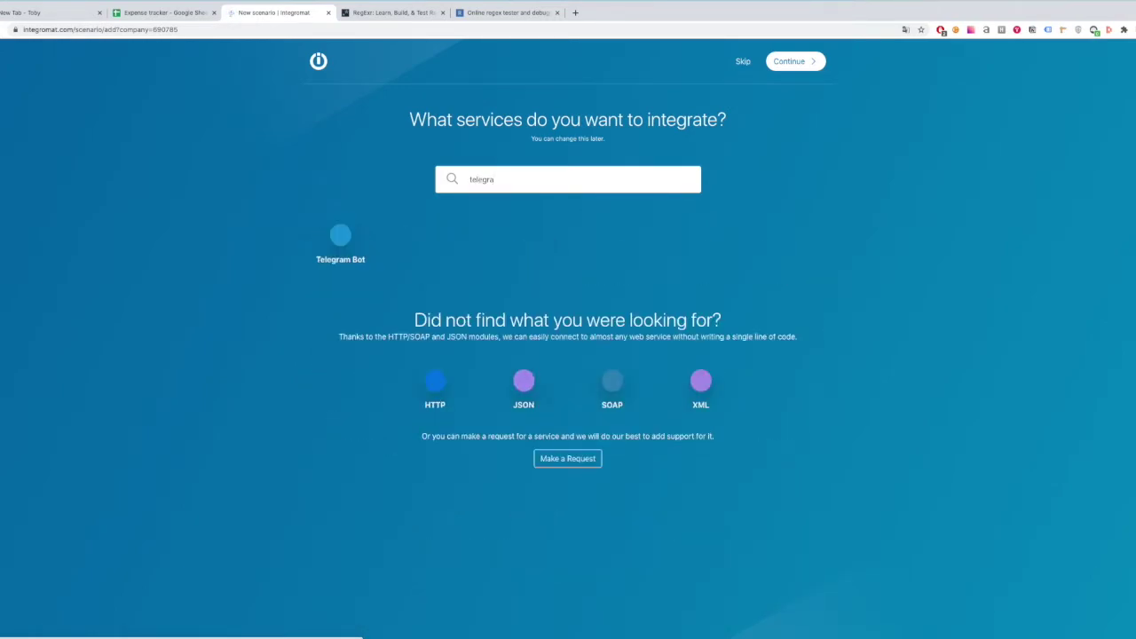
left_click(340, 237)
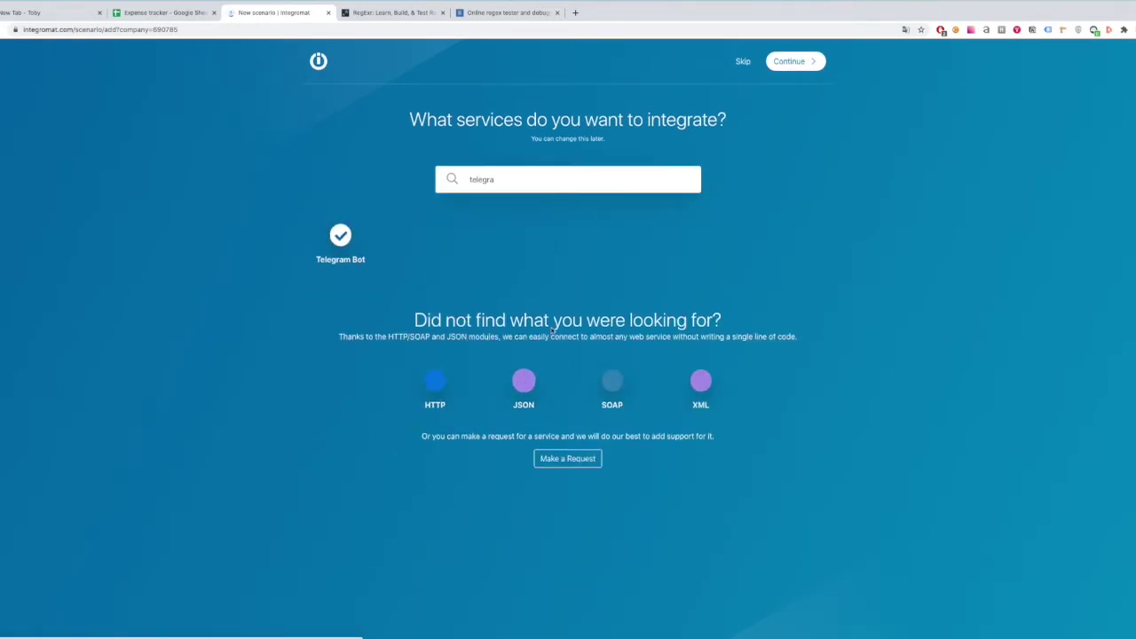
key("BackSpace")
key("BackSpace")
key("BackSpace")
key("BackSpace")
key("BackSpace")
key("BackSpace")
key("BackSpace")
type("e")
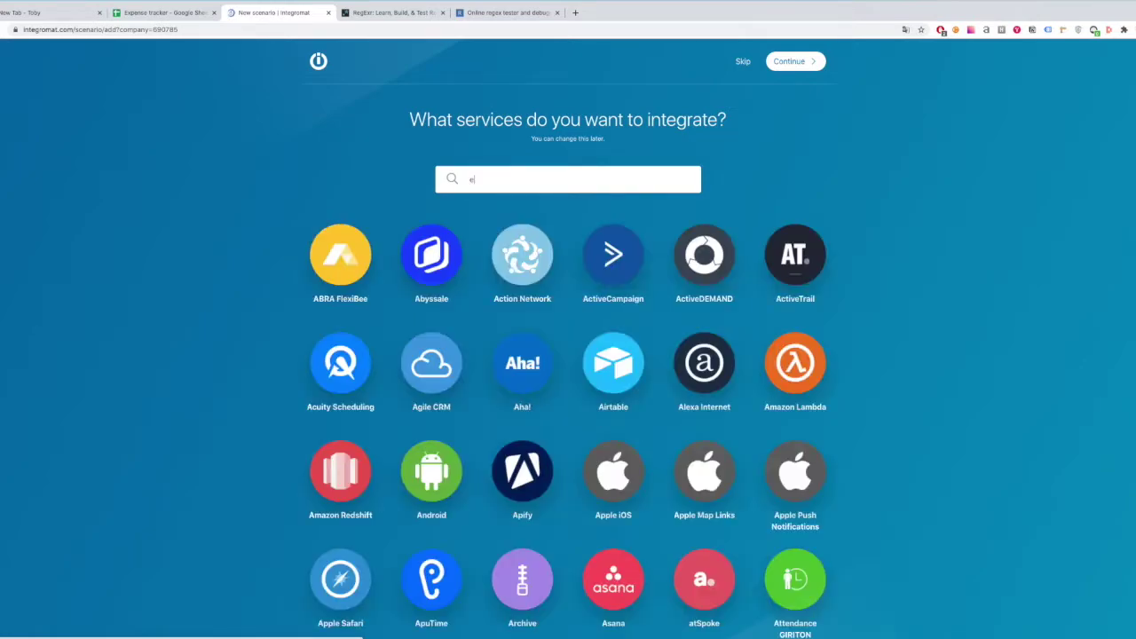
type("xcel")
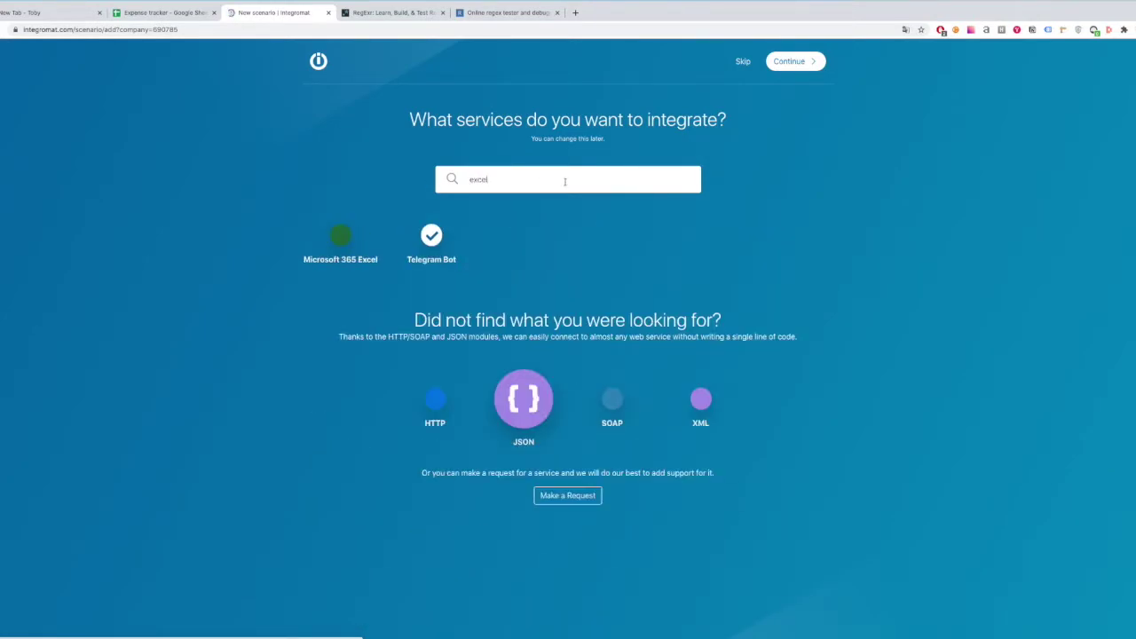
Search for "google shee", add Google Sheets to the selected services and continue to the scenario editor
double_click(564, 181)
type("goog")
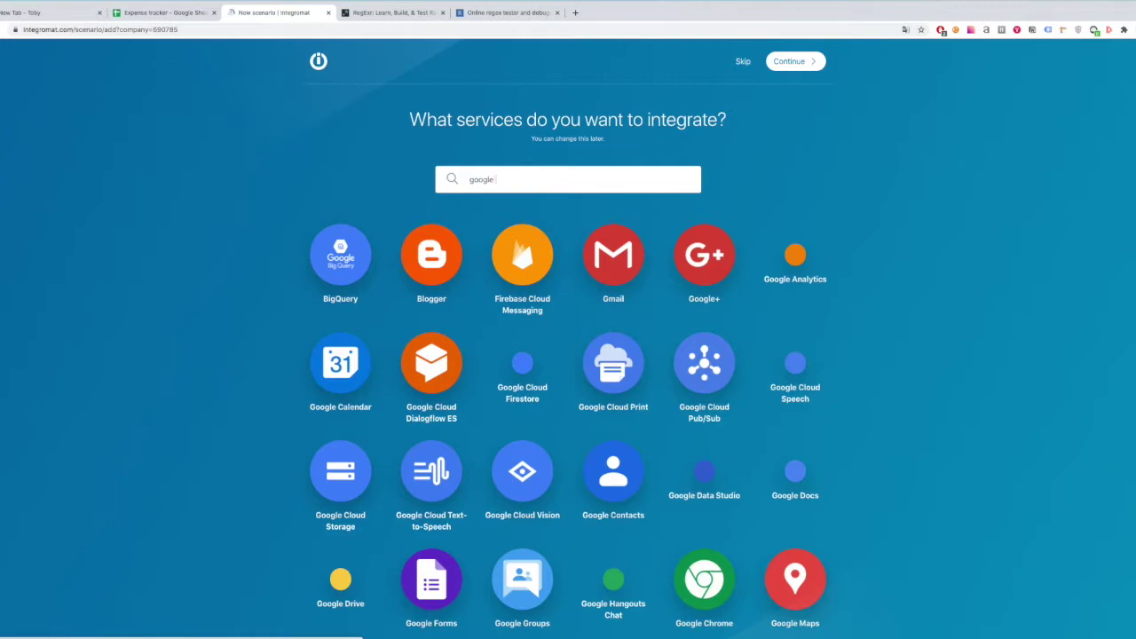
type("le shee")
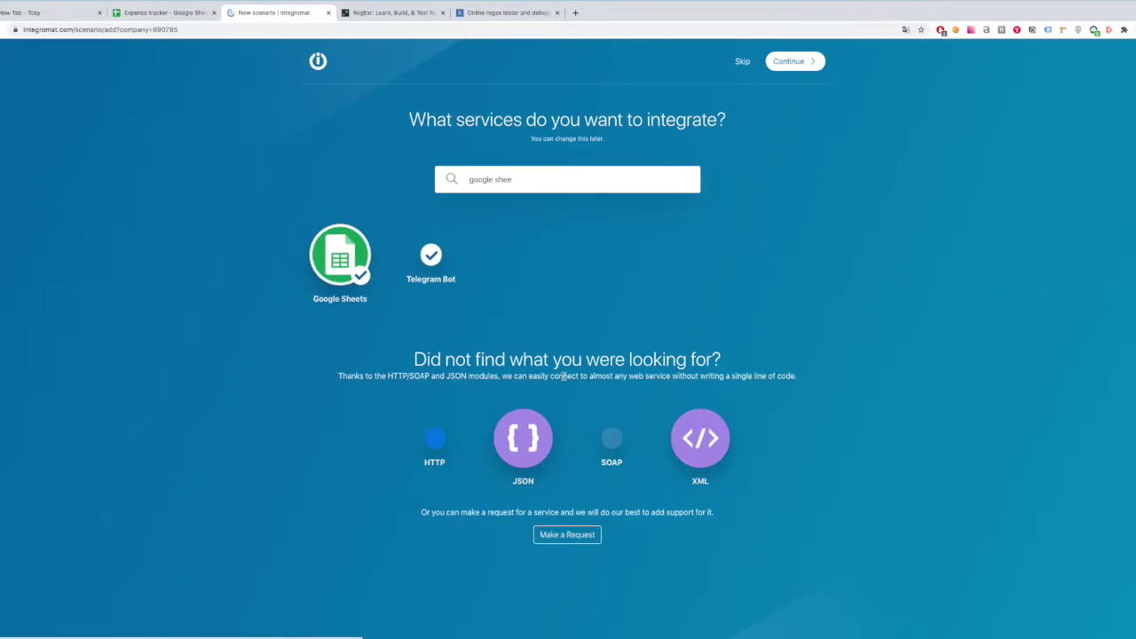
left_click(795, 61)
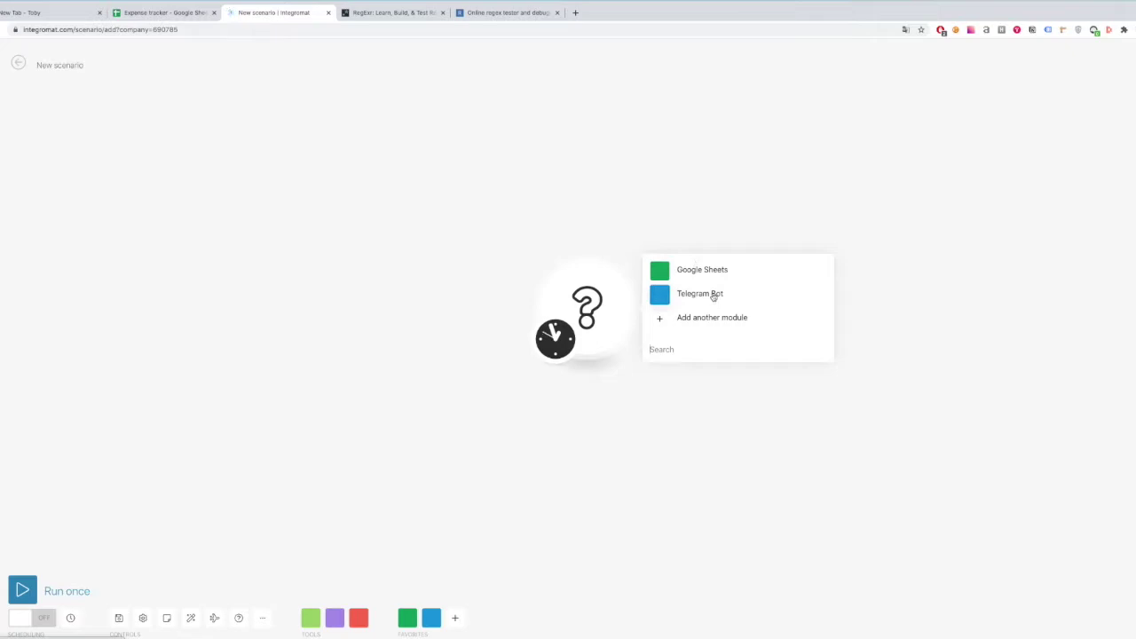
Set the scenario's first module to the Telegram Bot Watch Updates trigger
left_click(707, 294)
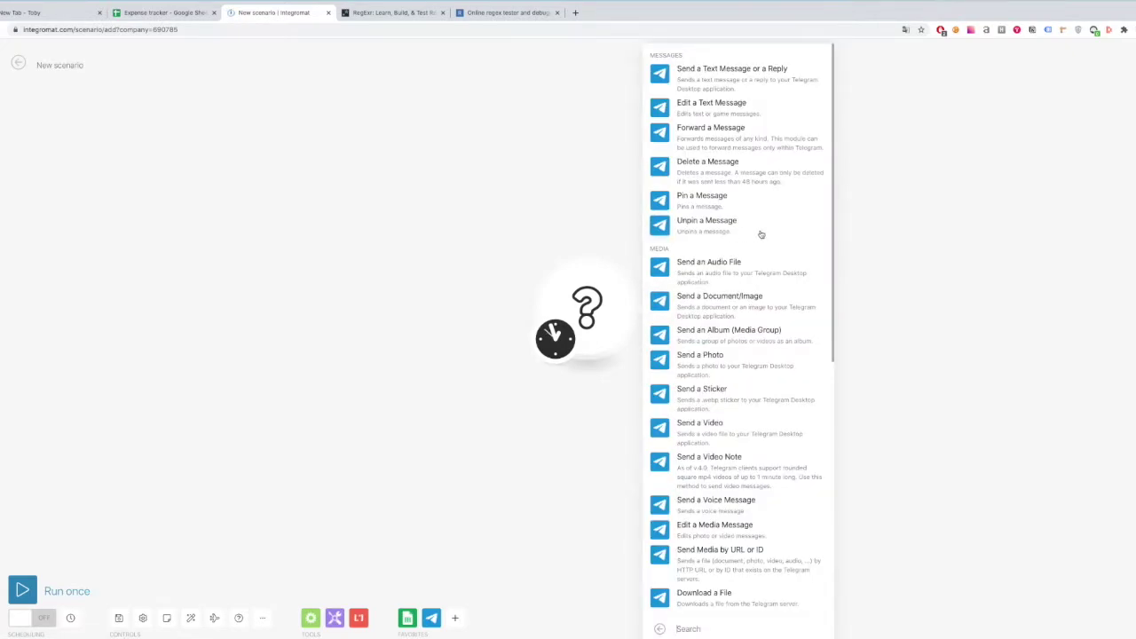
scroll(759, 246, "down", 10)
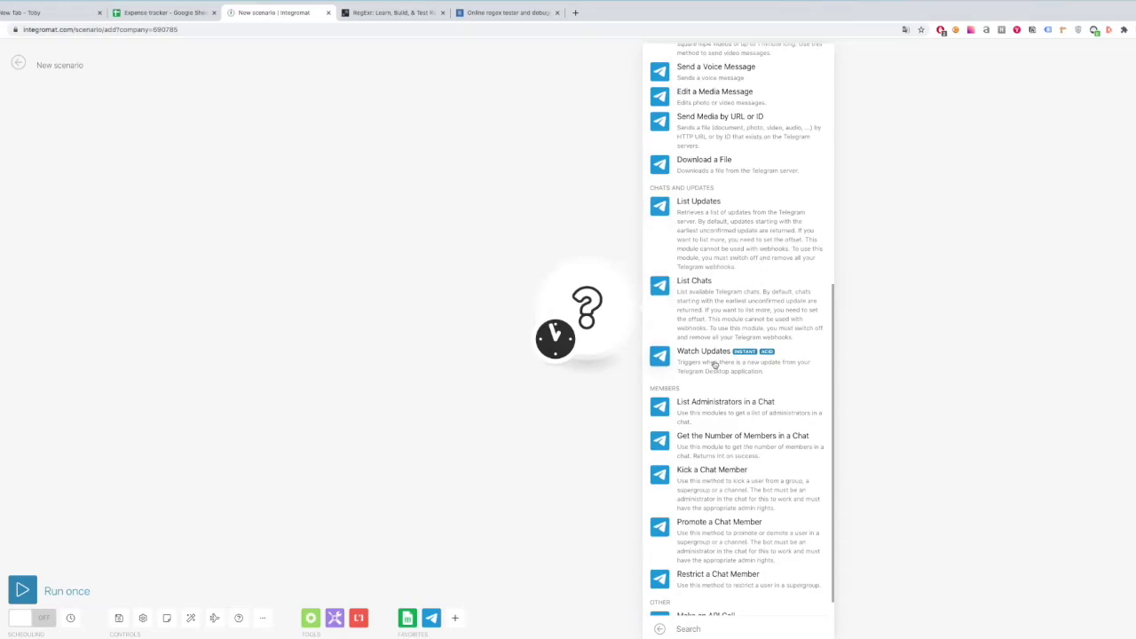
left_click(714, 365)
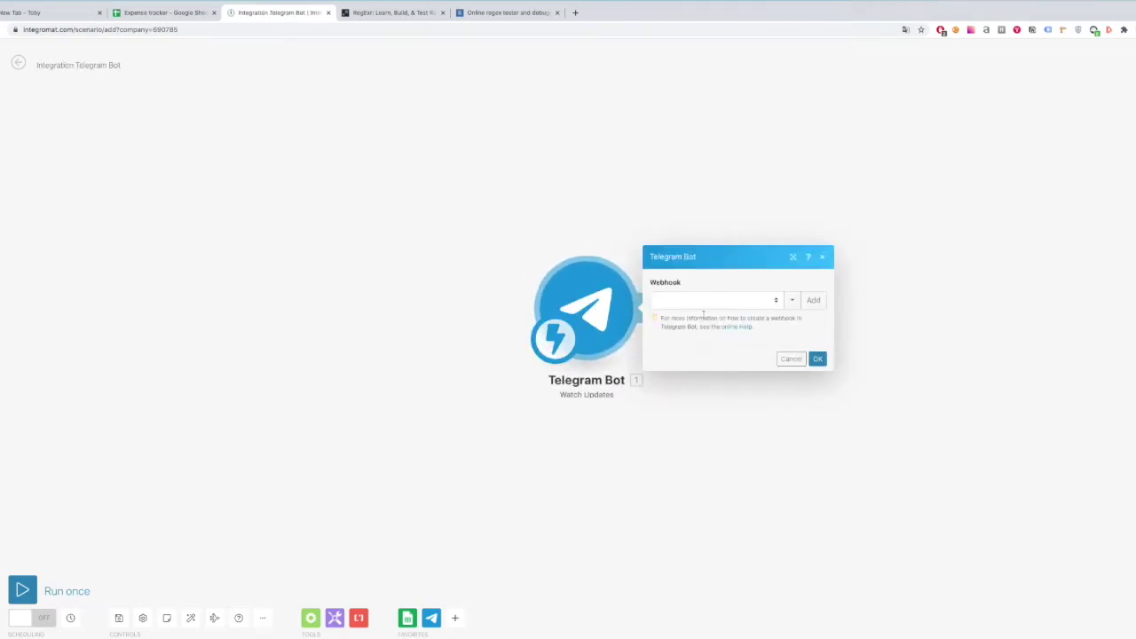
Add a webhook to the Telegram Bot module and name it "Expense tracker"
left_click(812, 302)
triple_click(935, 276)
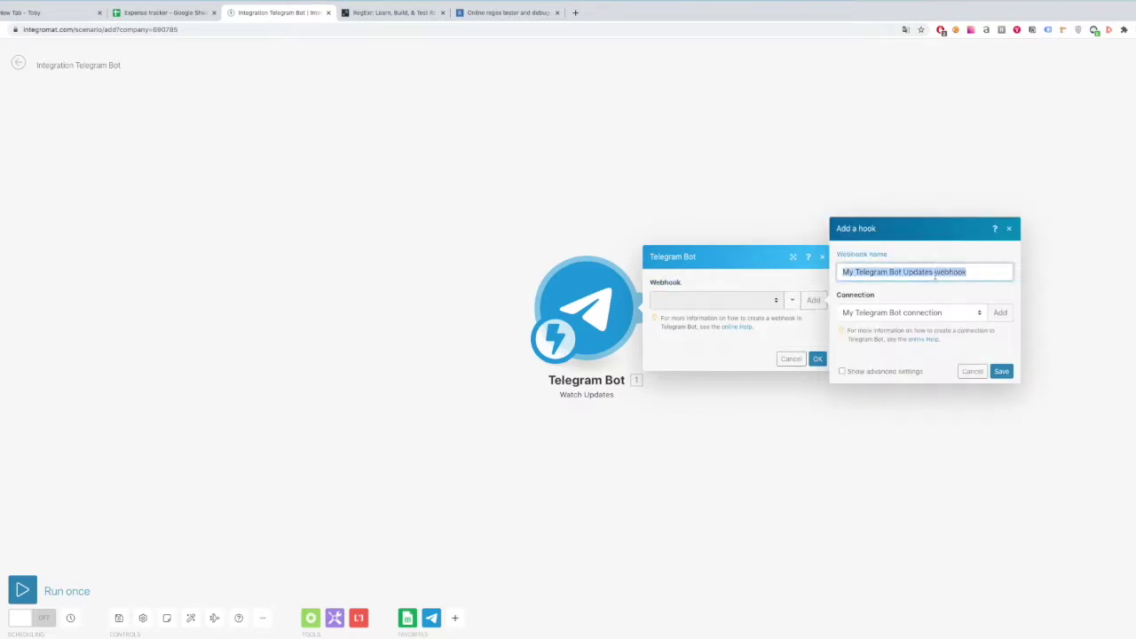
type("Expens")
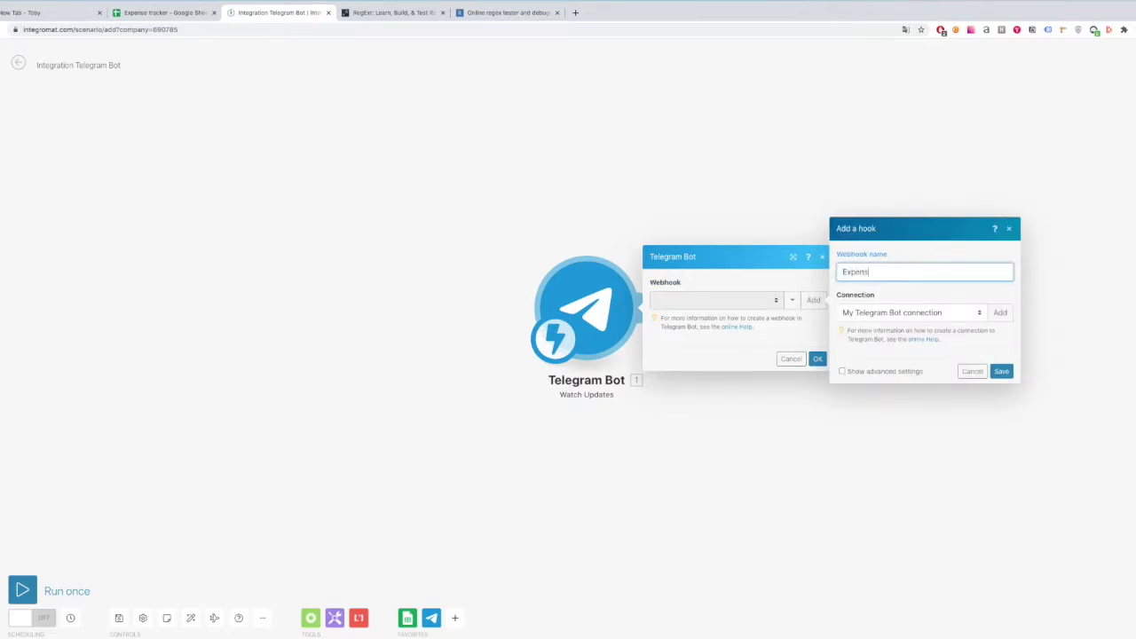
type("e tracker")
Add a connection for the webhook and name it "My Expense tracker connection"
left_click(996, 315)
left_click(780, 299)
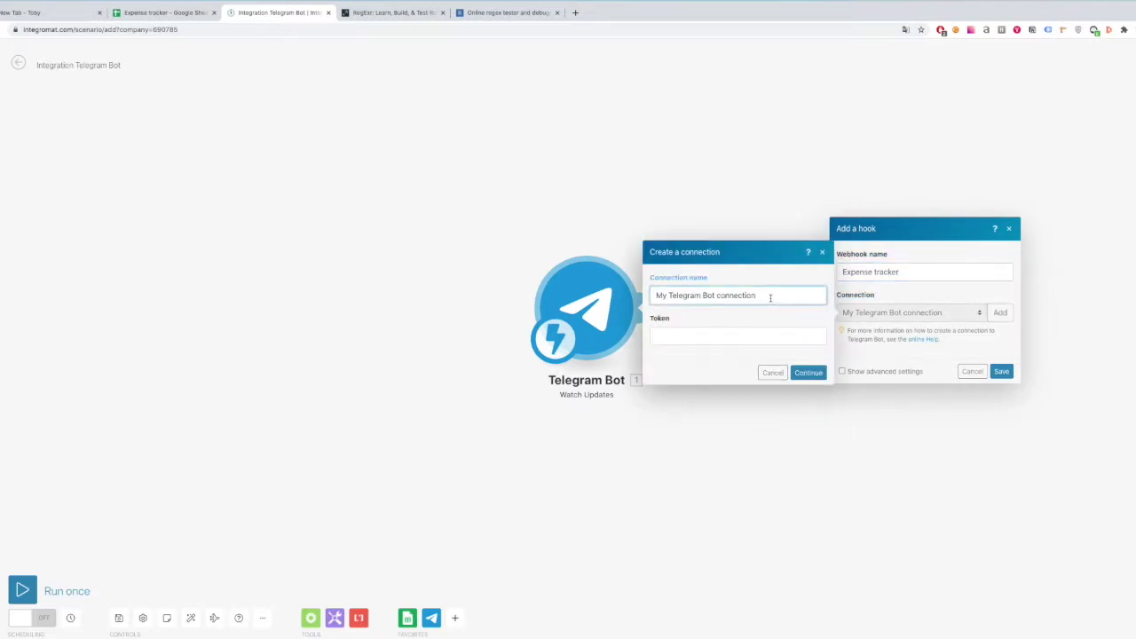
left_click_drag(770, 297, 684, 297)
type("Expense tracker")
Copy the bot's API token from BotFather's message in Telegram, paste it into the connection's Token field and create the connection
left_click(690, 342)
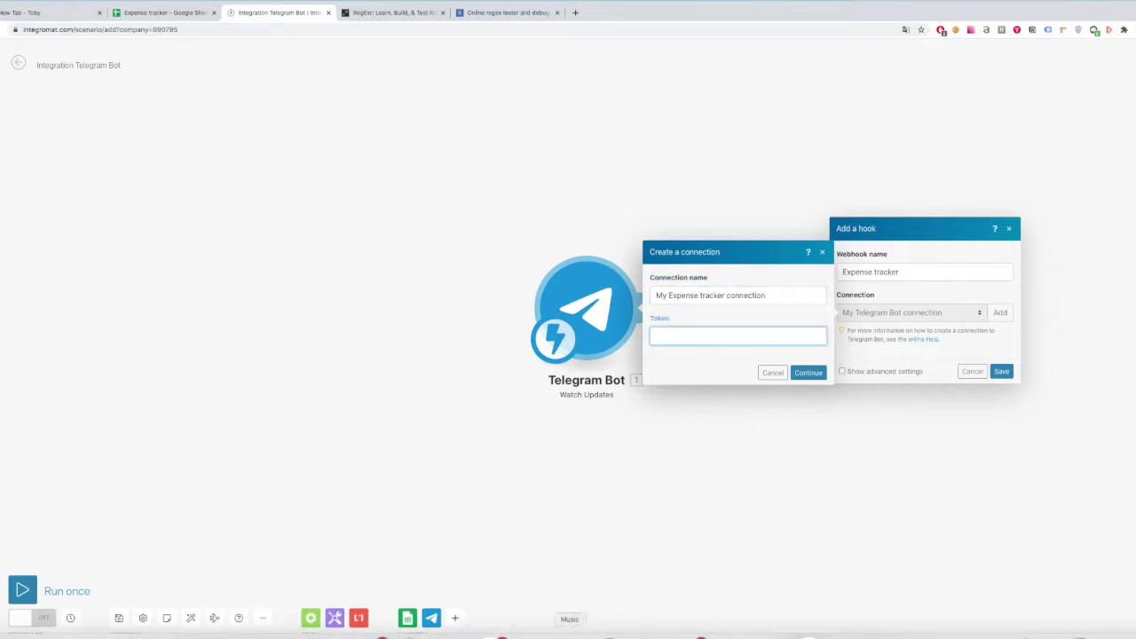
key("super+Tab")
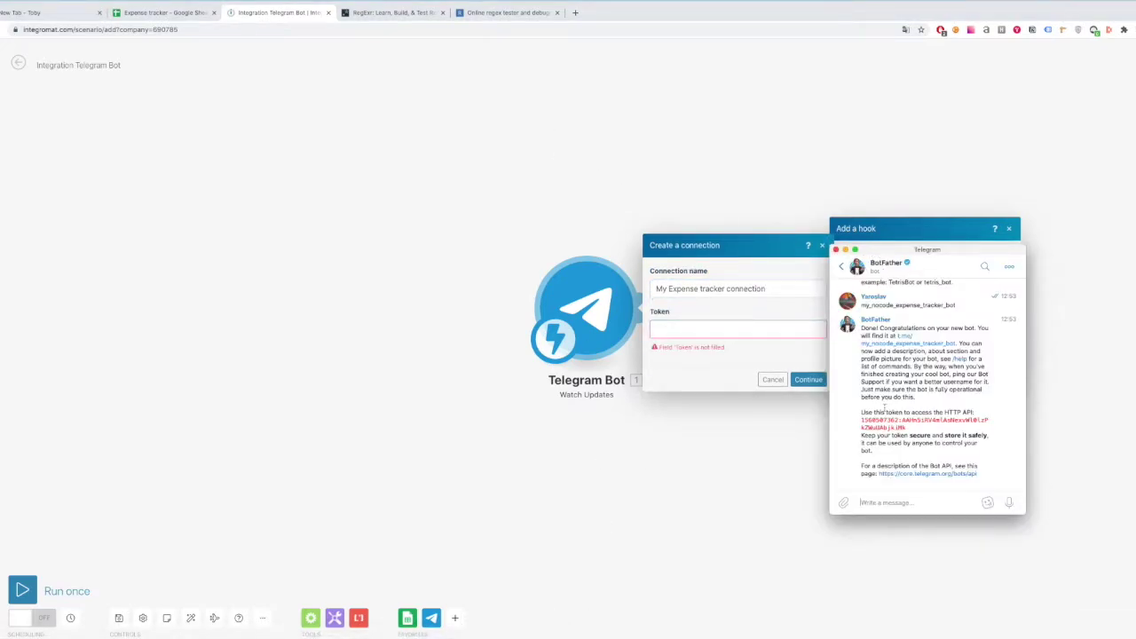
left_click(718, 327)
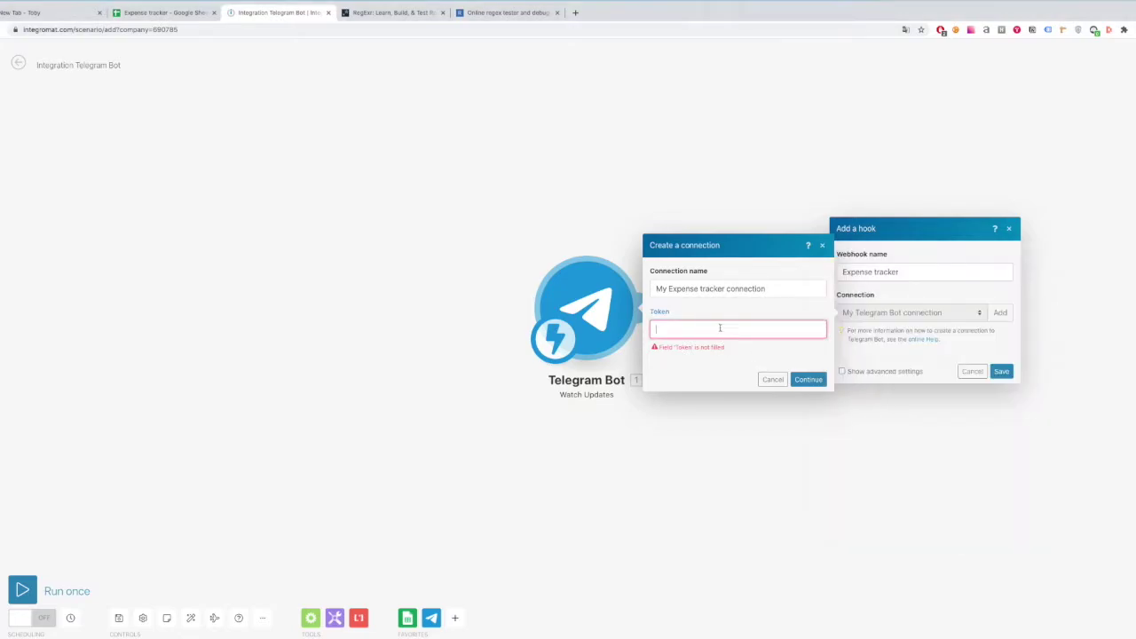
key("super+v")
left_click(806, 371)
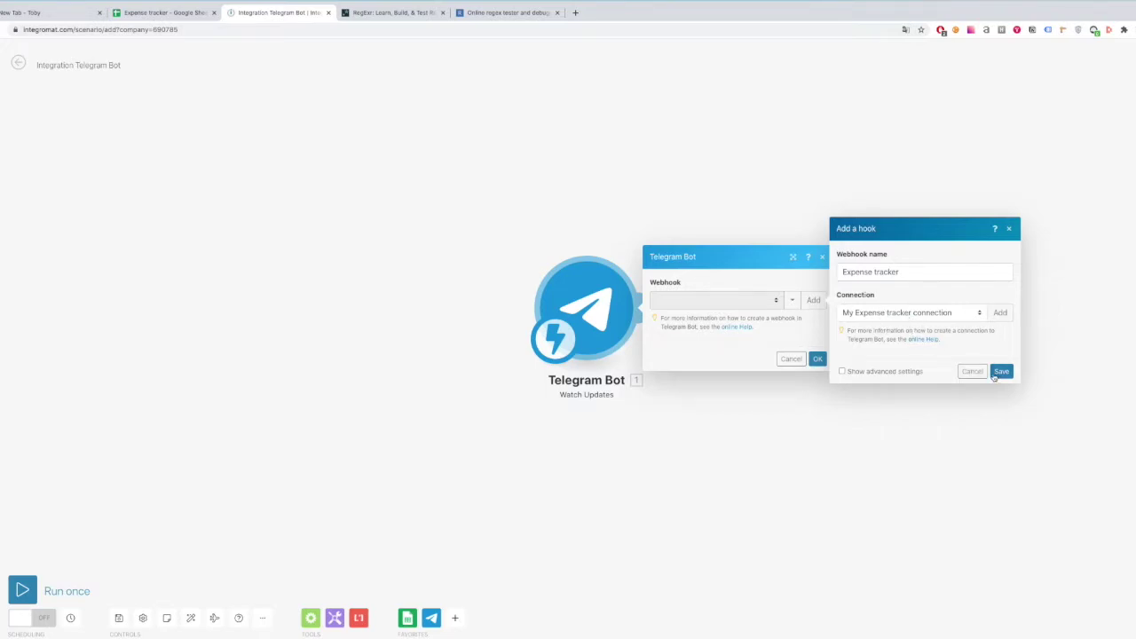
Save the Expense tracker webhook, show its address and confirm the Telegram Bot module's settings
left_click(1000, 372)
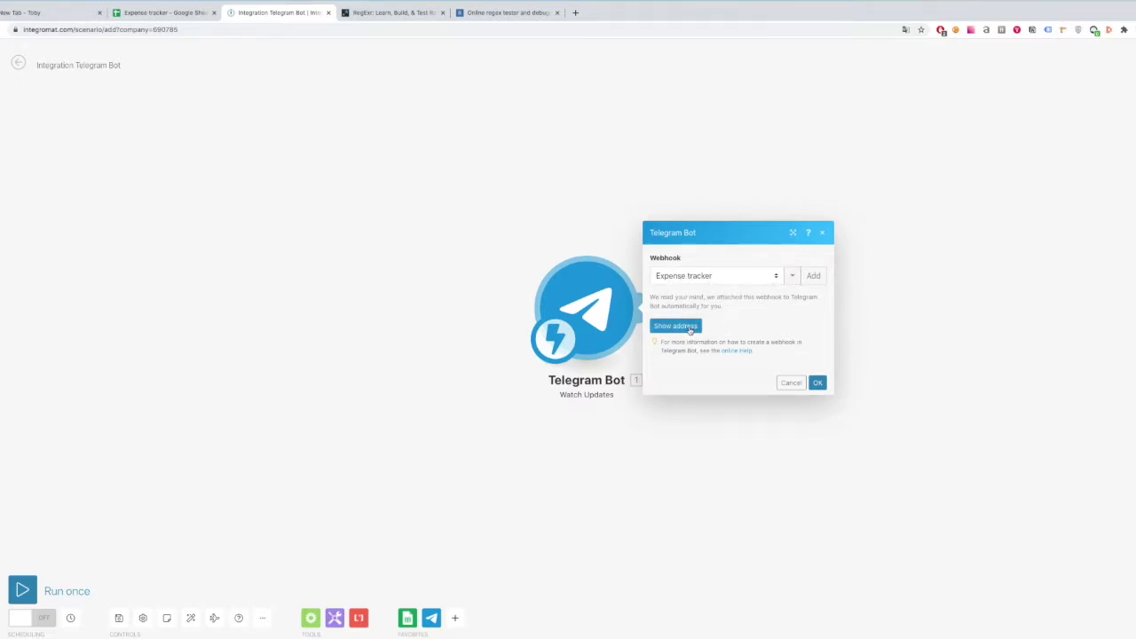
left_click(689, 328)
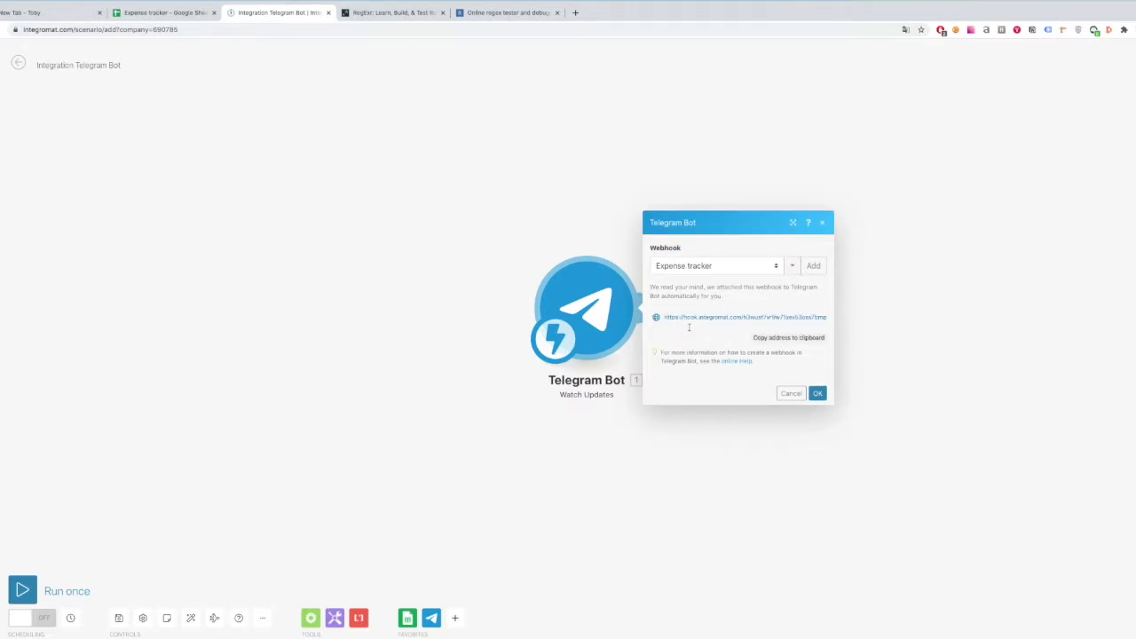
left_click(818, 393)
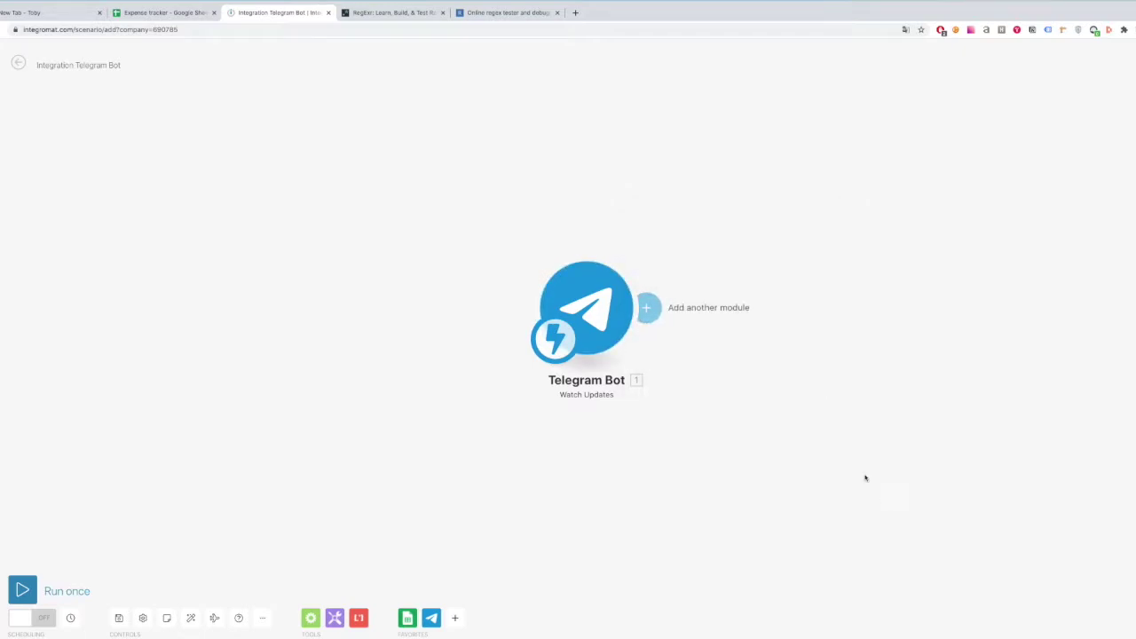
left_click(621, 329)
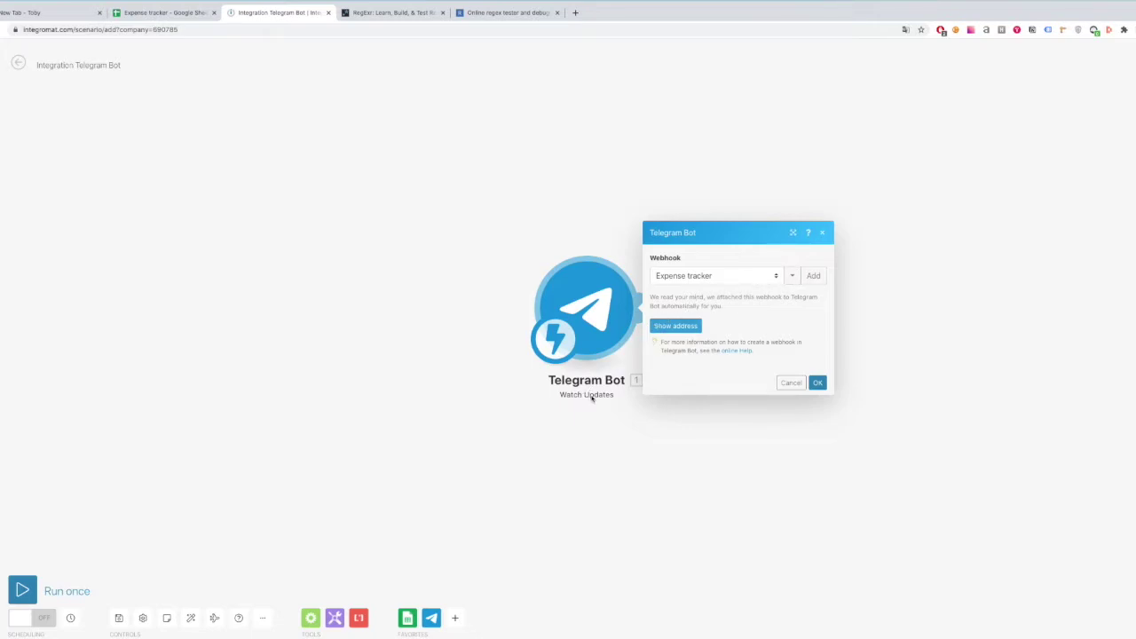
left_click(817, 382)
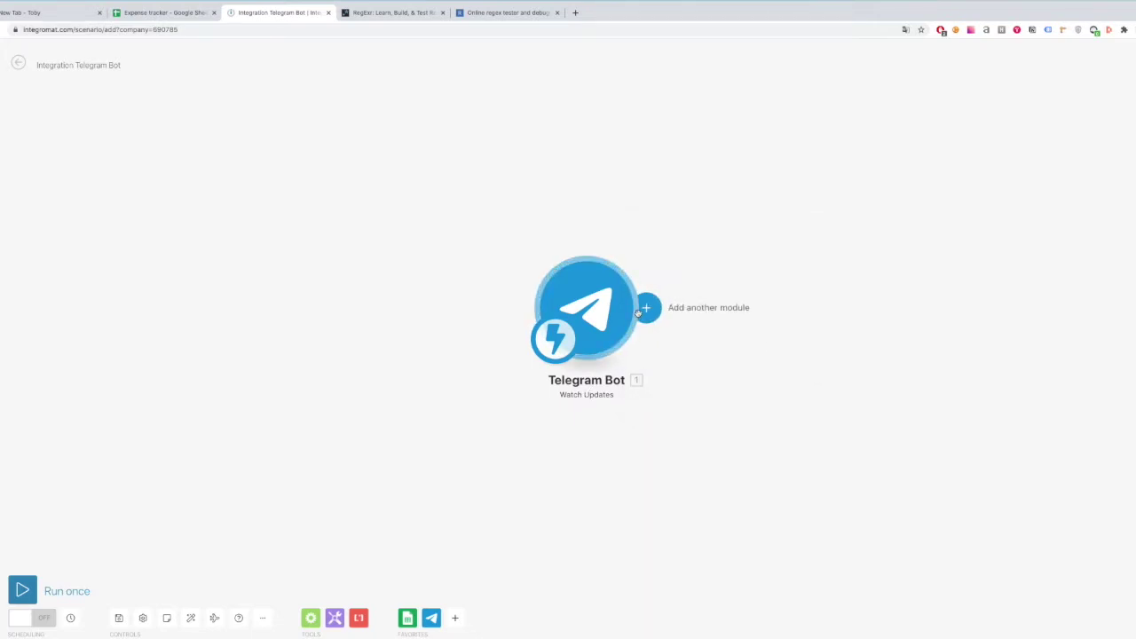
Add a Google Sheets module with the Add a Row action after the Telegram Bot module
left_click(652, 312)
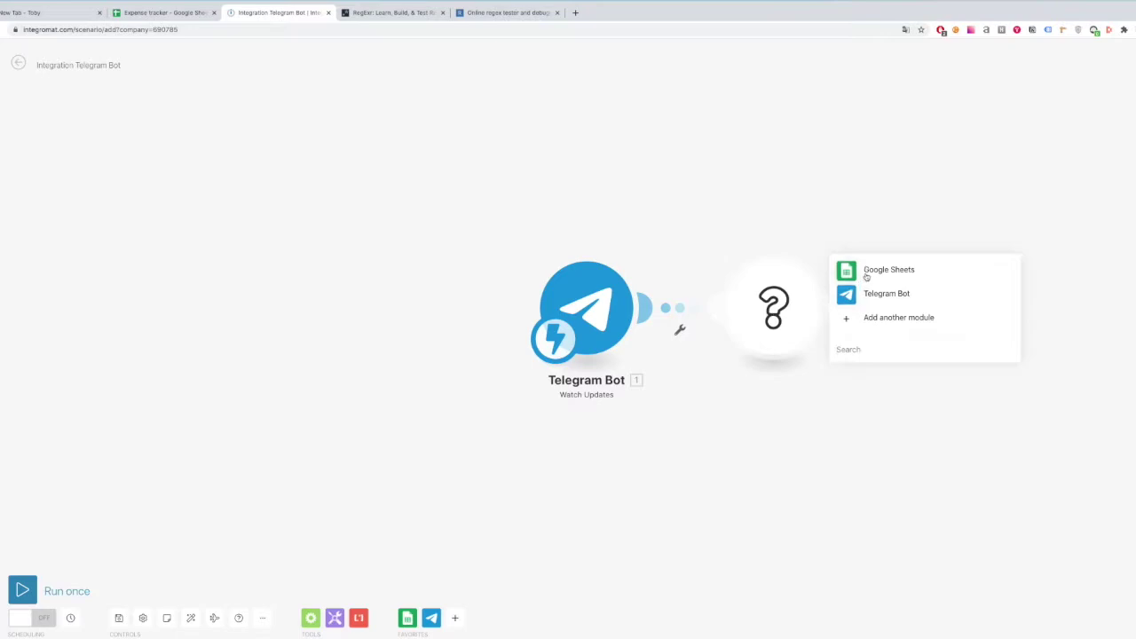
left_click(874, 269)
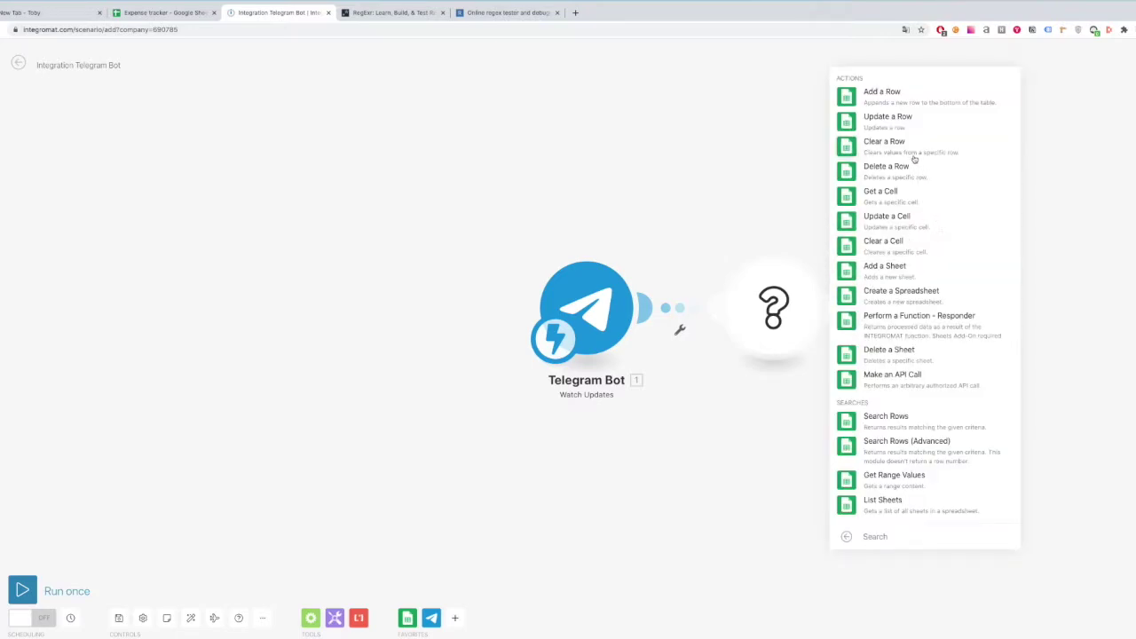
left_click(919, 104)
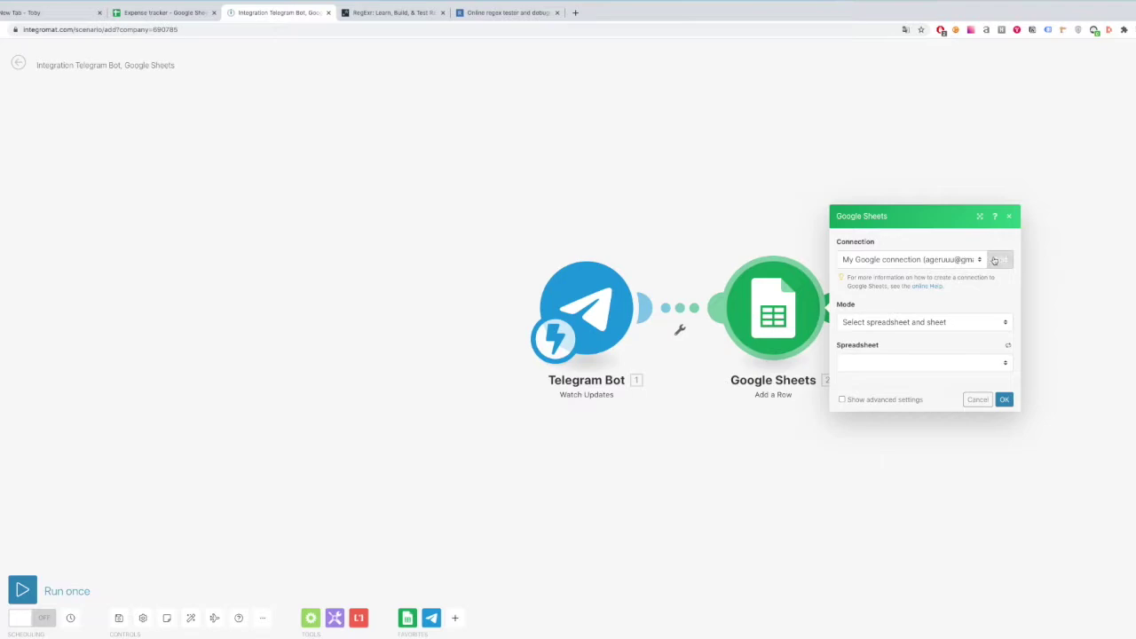
Configure the Google Sheets module to select spreadsheet and sheet, using Expense tracker, Sheet1 and table contains headers Yes
left_click(948, 319)
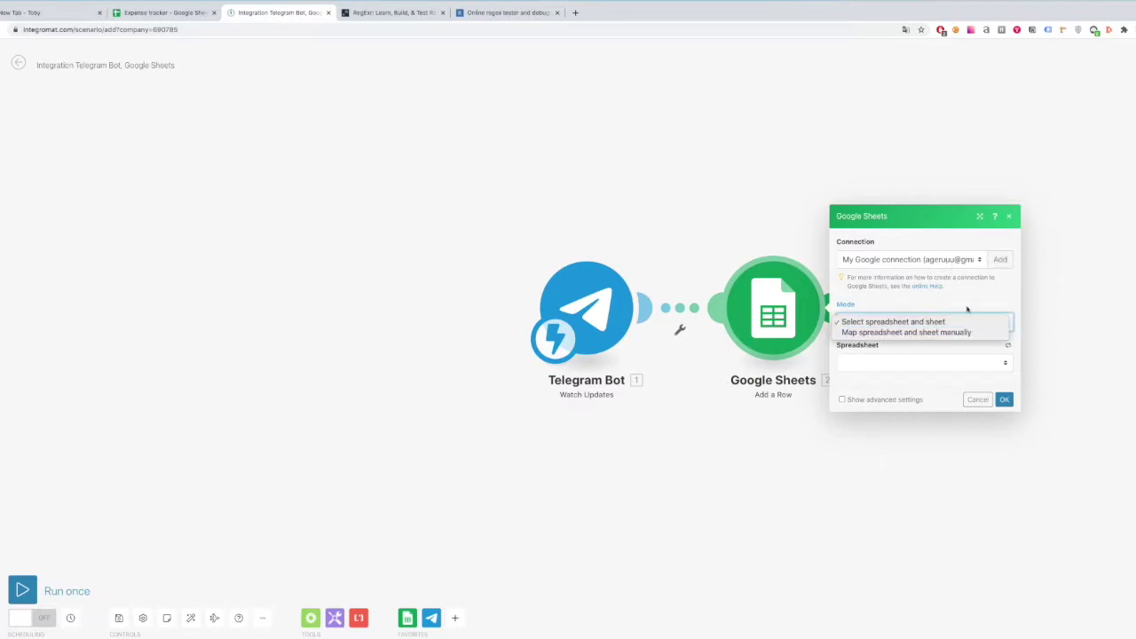
left_click(935, 322)
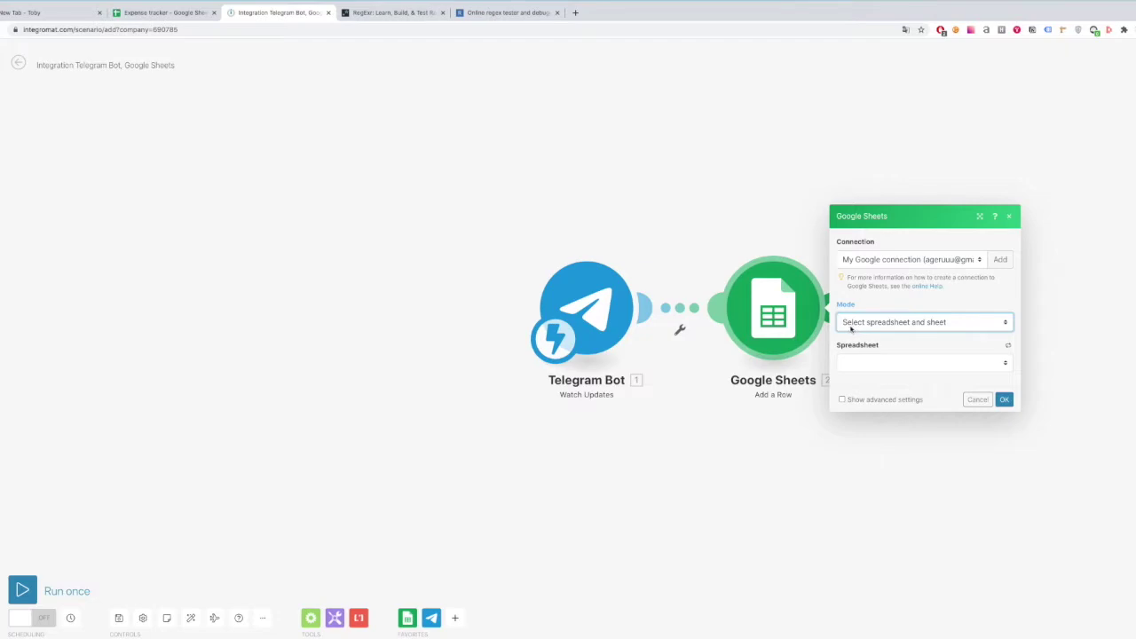
left_click(930, 365)
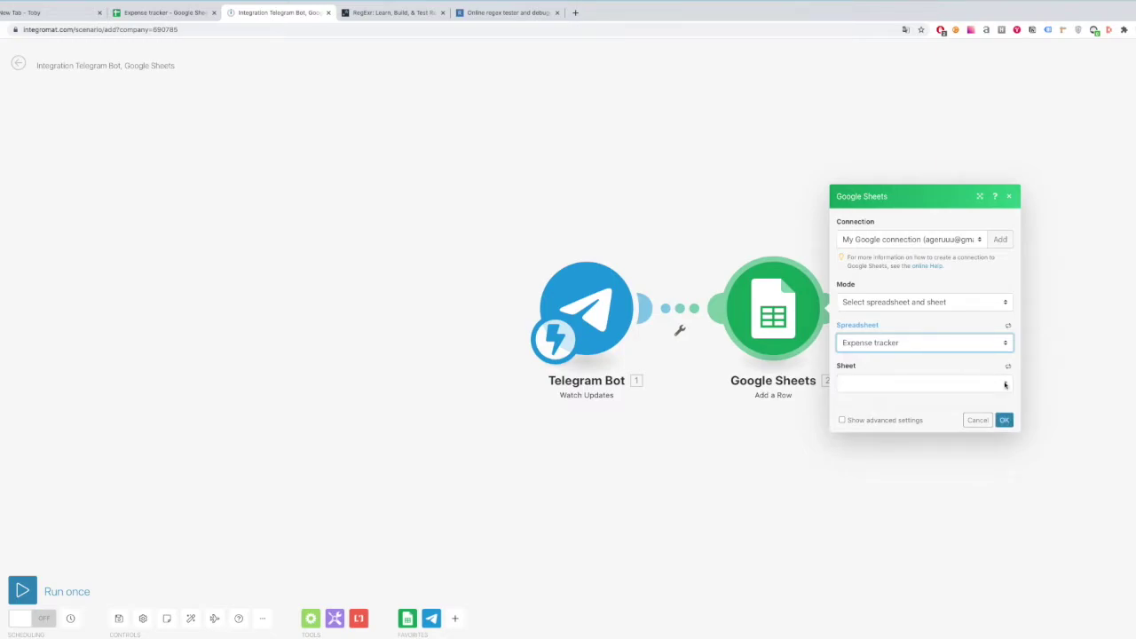
left_click(1004, 385)
left_click(984, 395)
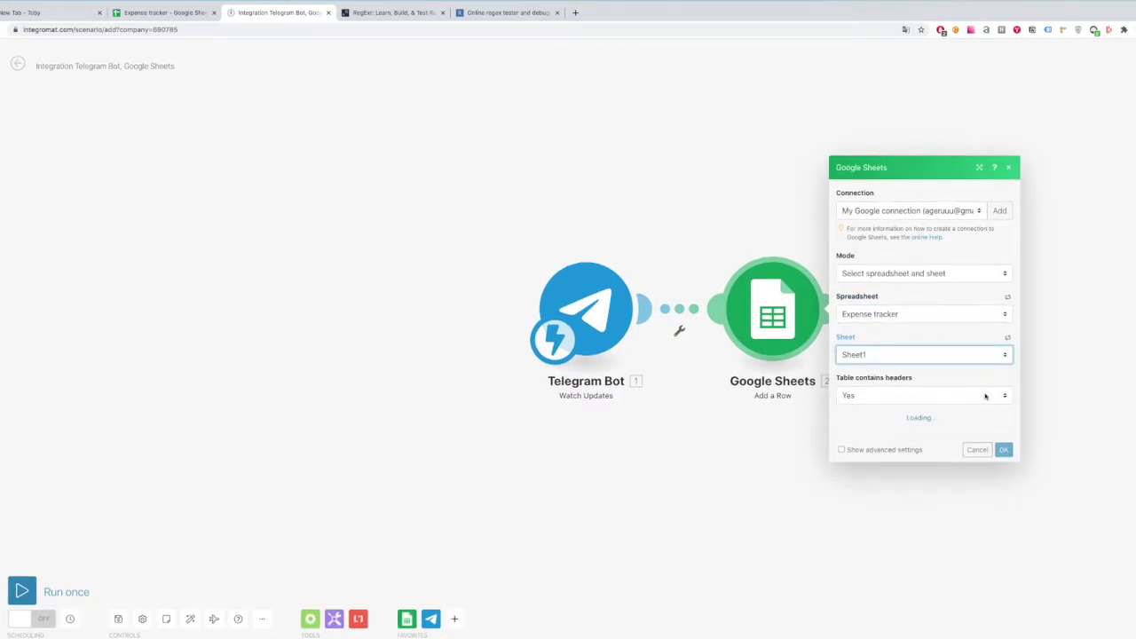
left_click(985, 396)
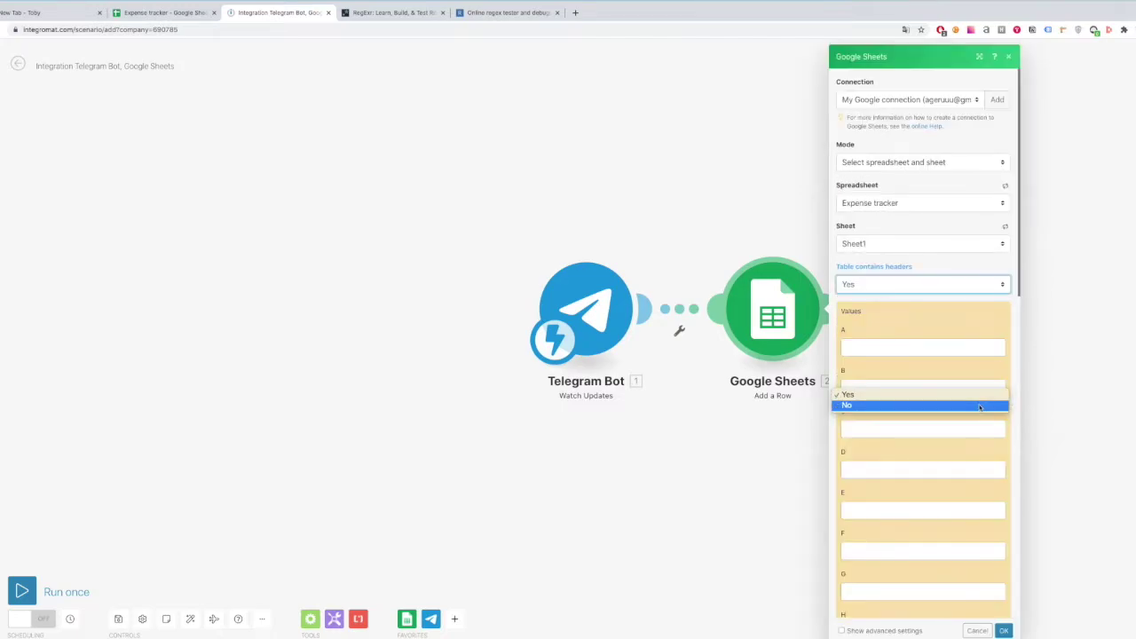
left_click(979, 405)
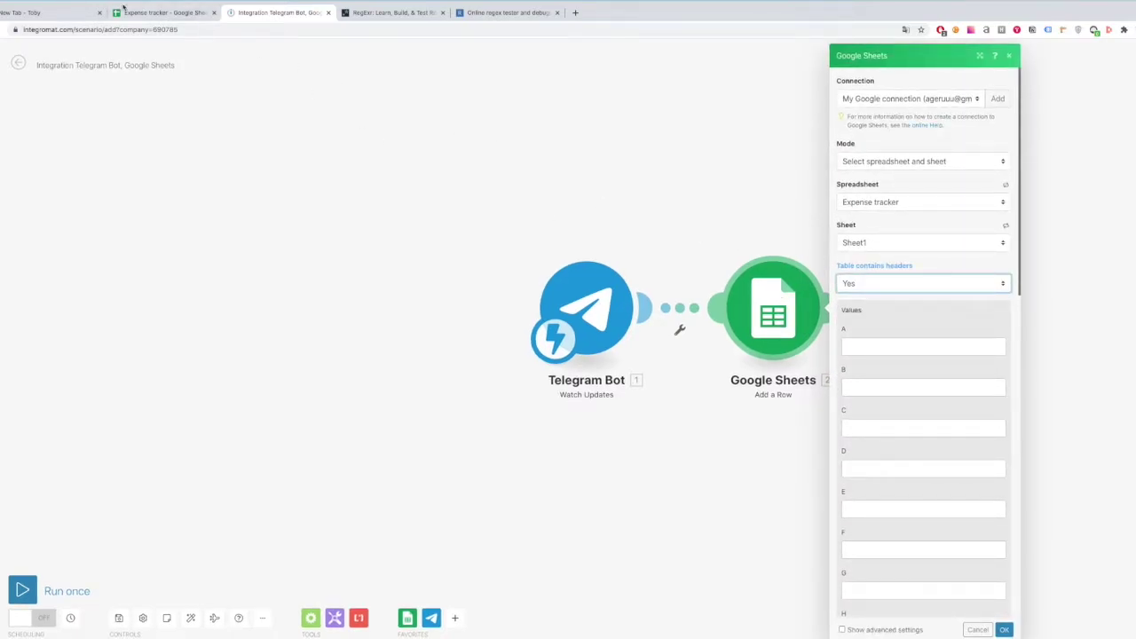
Switch to the Expense tracker spreadsheet, enter the headers Date, $ and Category in A1:C1, and widen these columns
left_click(160, 12)
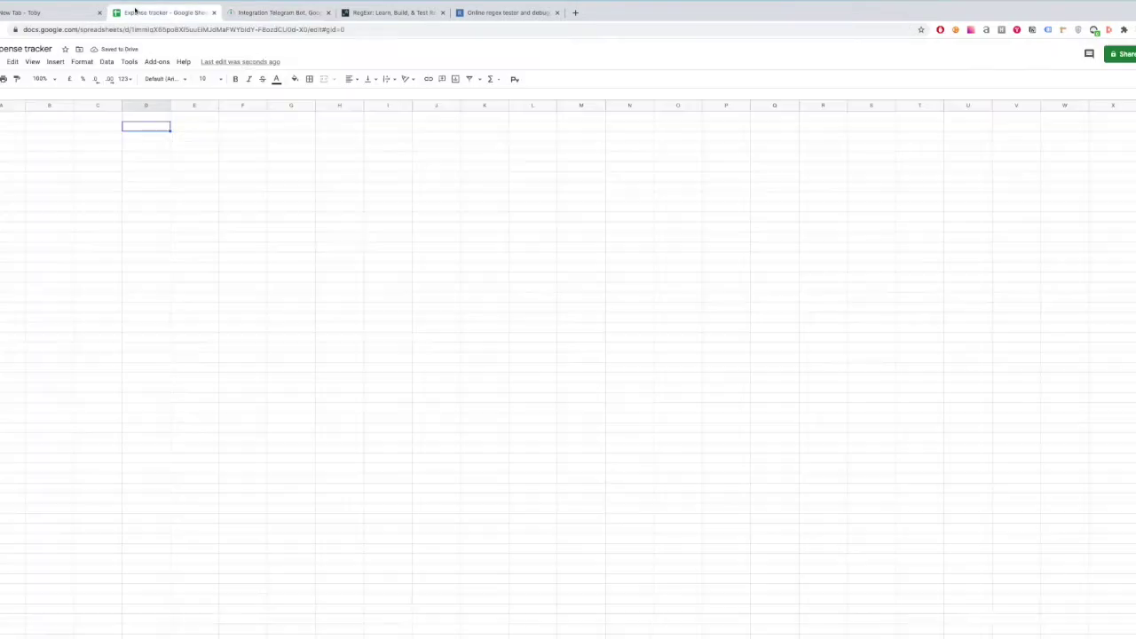
left_click(13, 121)
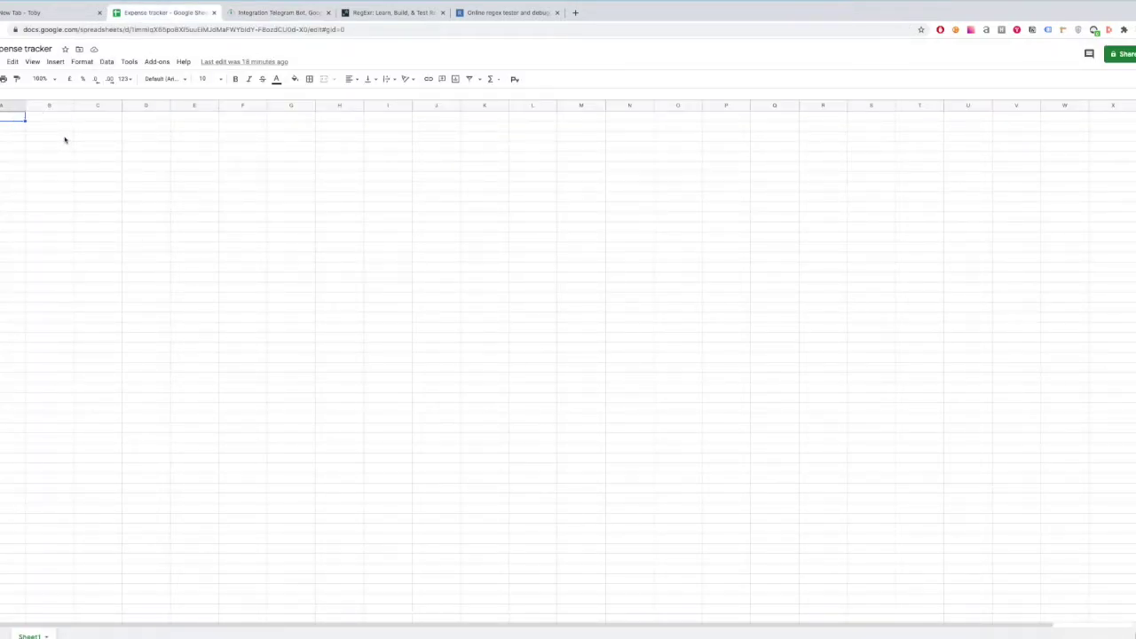
key("Return")
key("Tab")
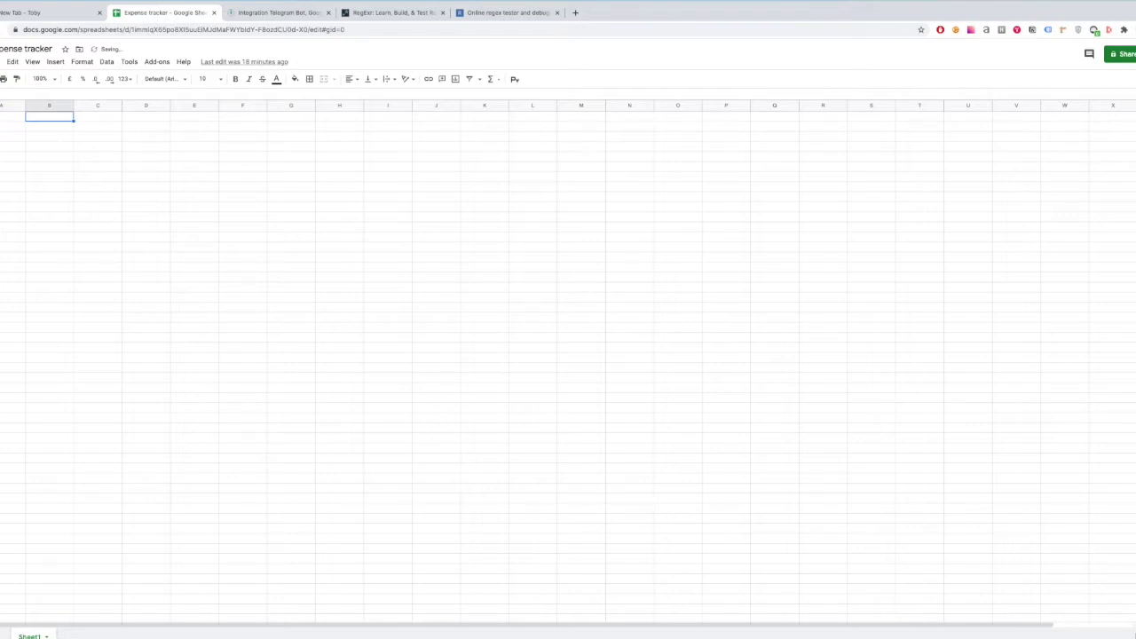
type("$")
key("Tab")
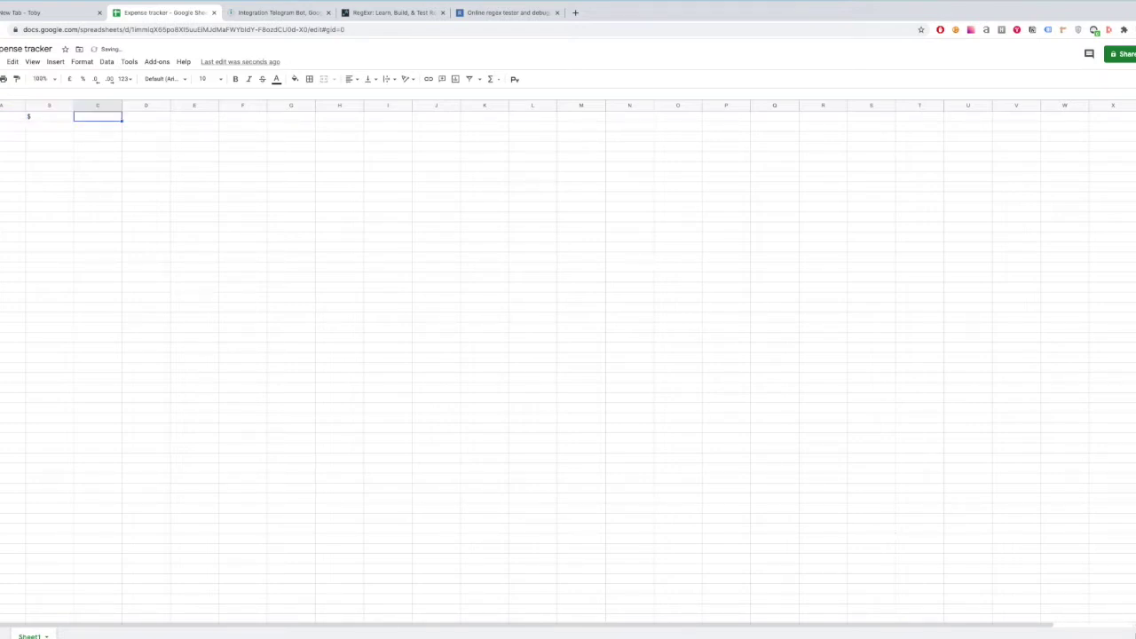
type("Category")
left_click_drag(25, 104, 176, 107)
left_click(164, 129)
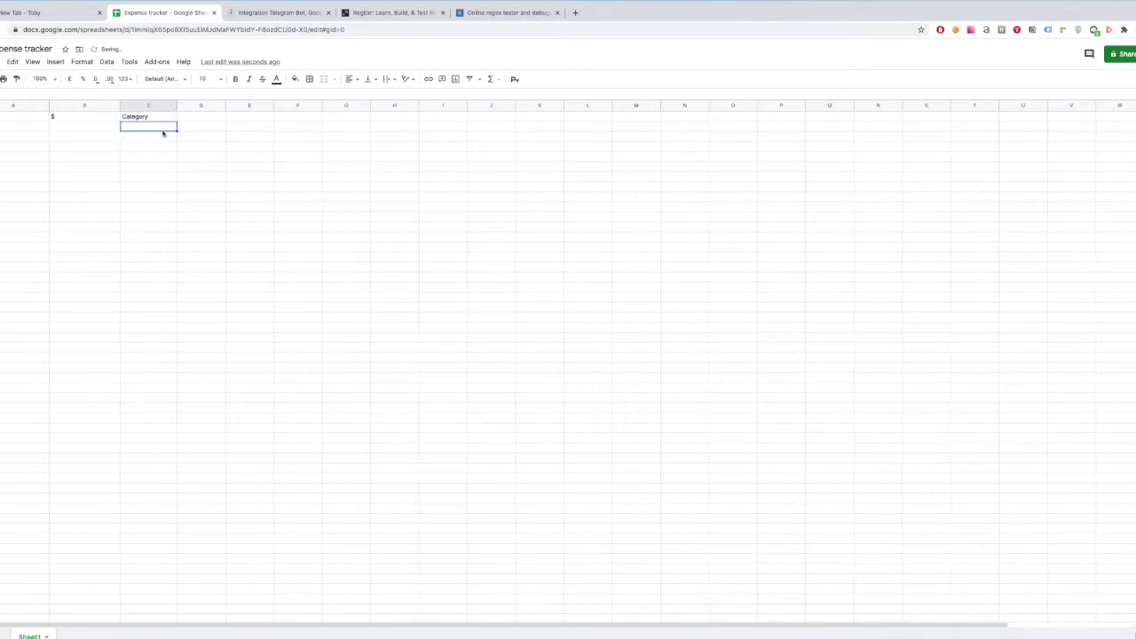
Format the header cells A1:C1 with font size 12, bold text and centred horizontal alignment
left_click(9, 116)
left_click_drag(132, 116, 38, 116)
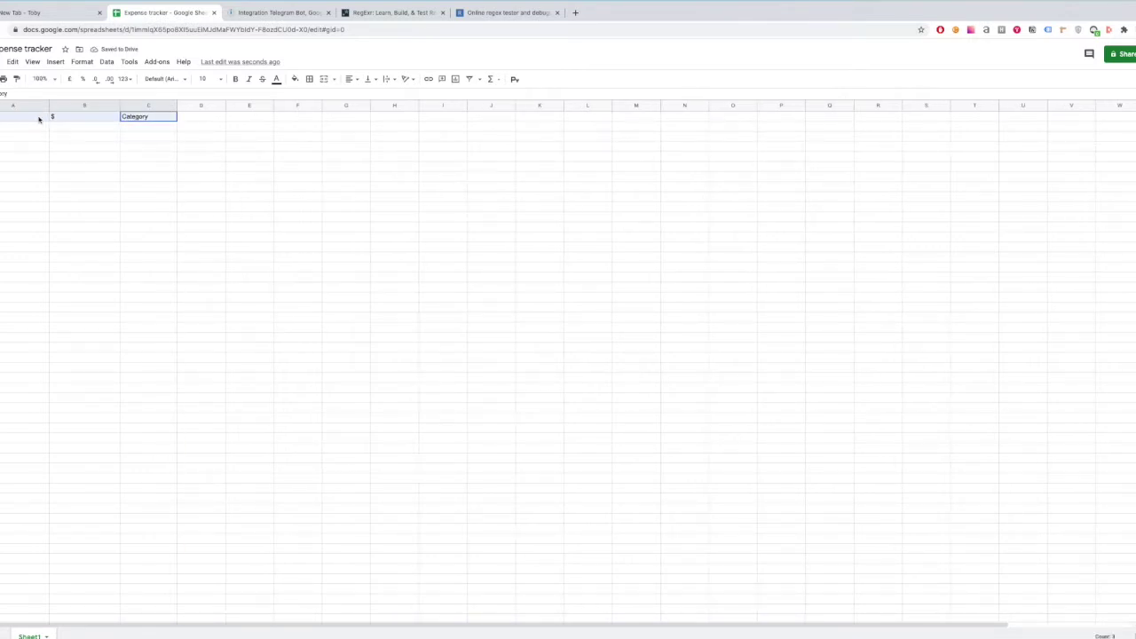
left_click(219, 83)
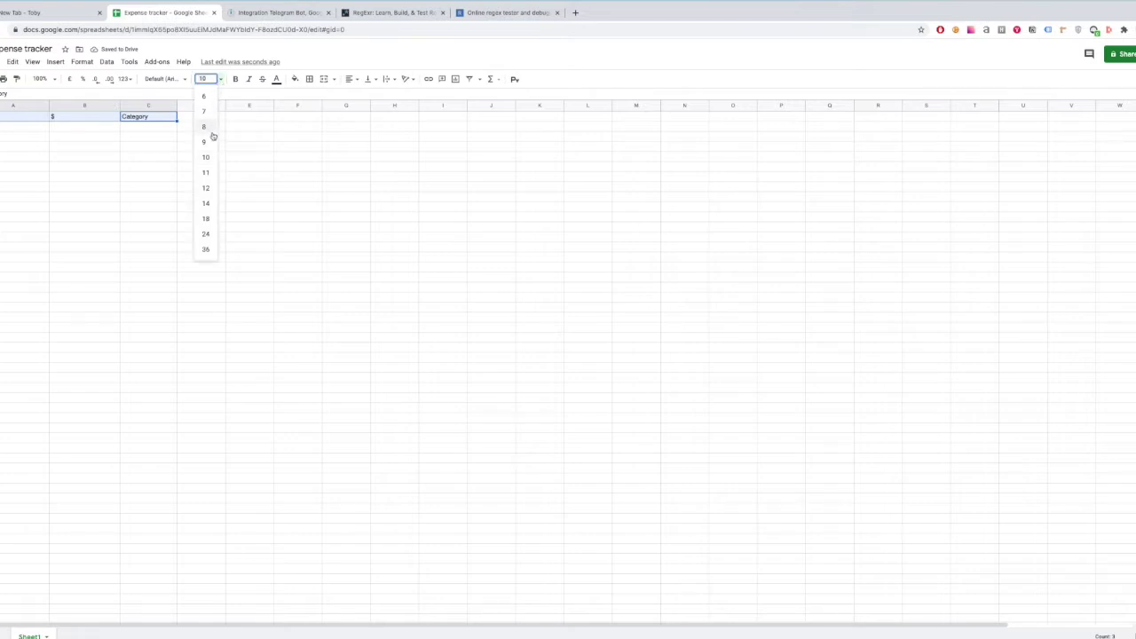
left_click(207, 187)
left_click(236, 79)
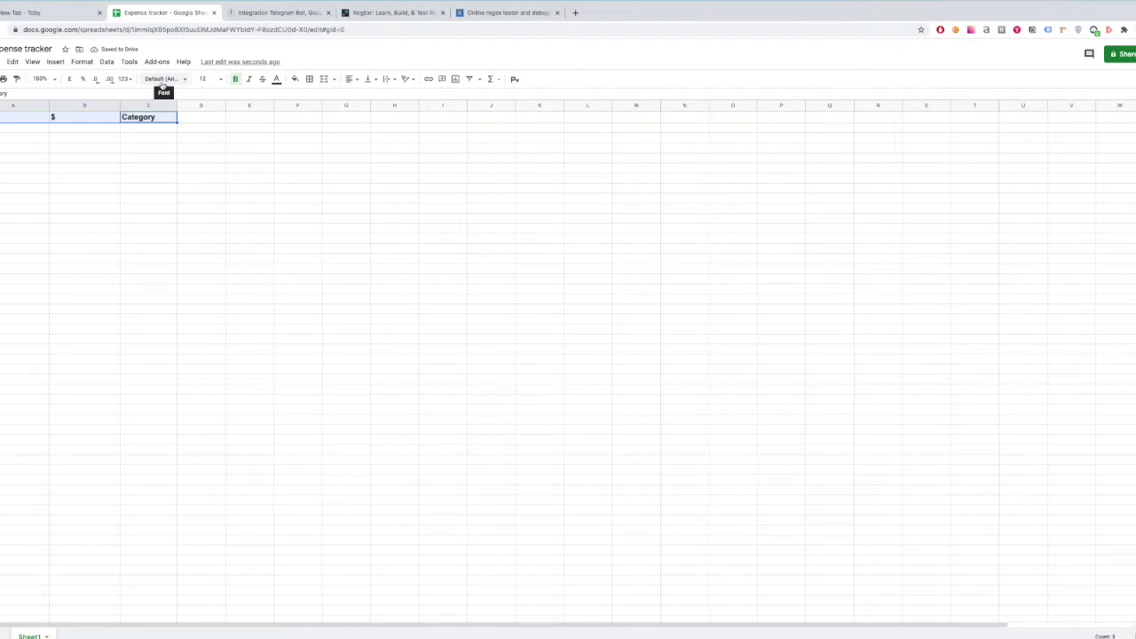
left_click(350, 79)
left_click(359, 96)
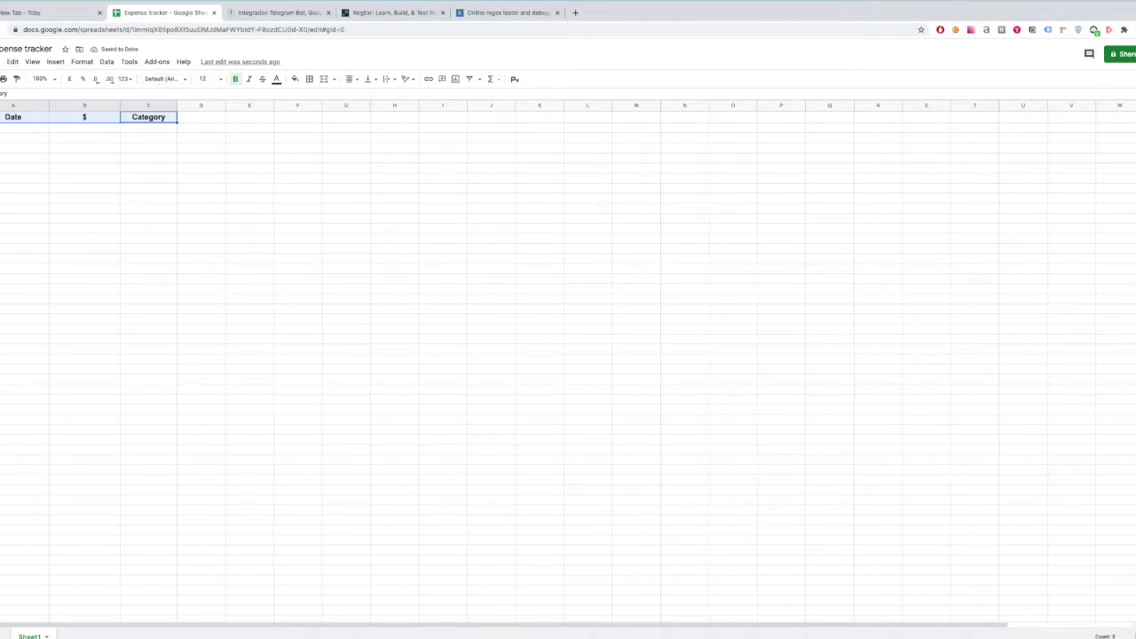
Increase the header row's height and align its text vertically to the middle
left_click_drag(1, 123, 1, 133)
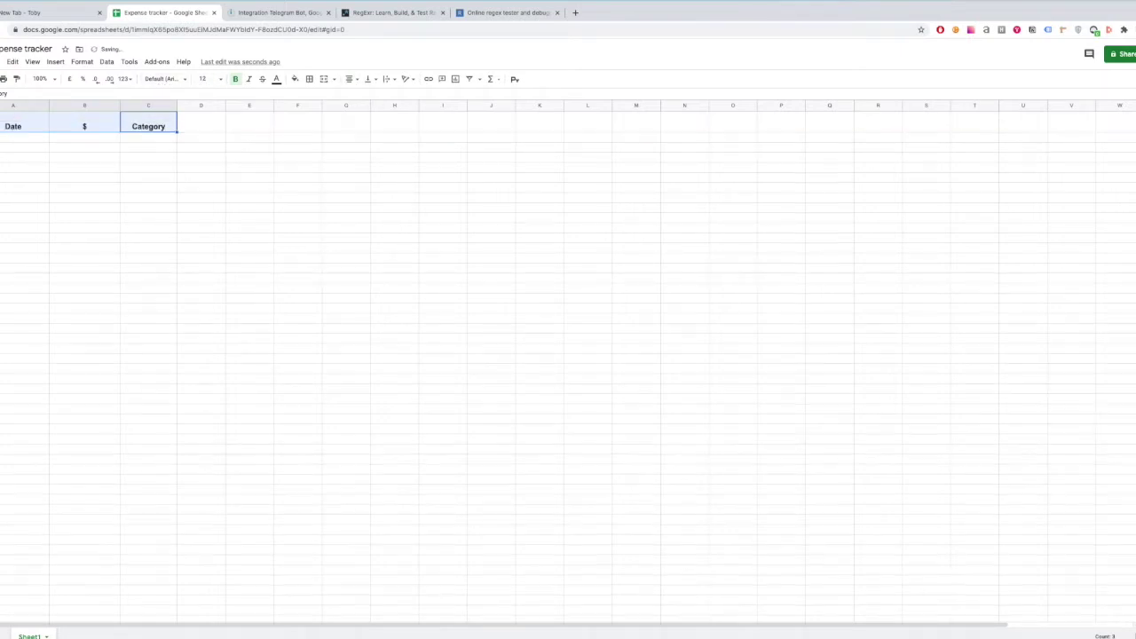
left_click(376, 80)
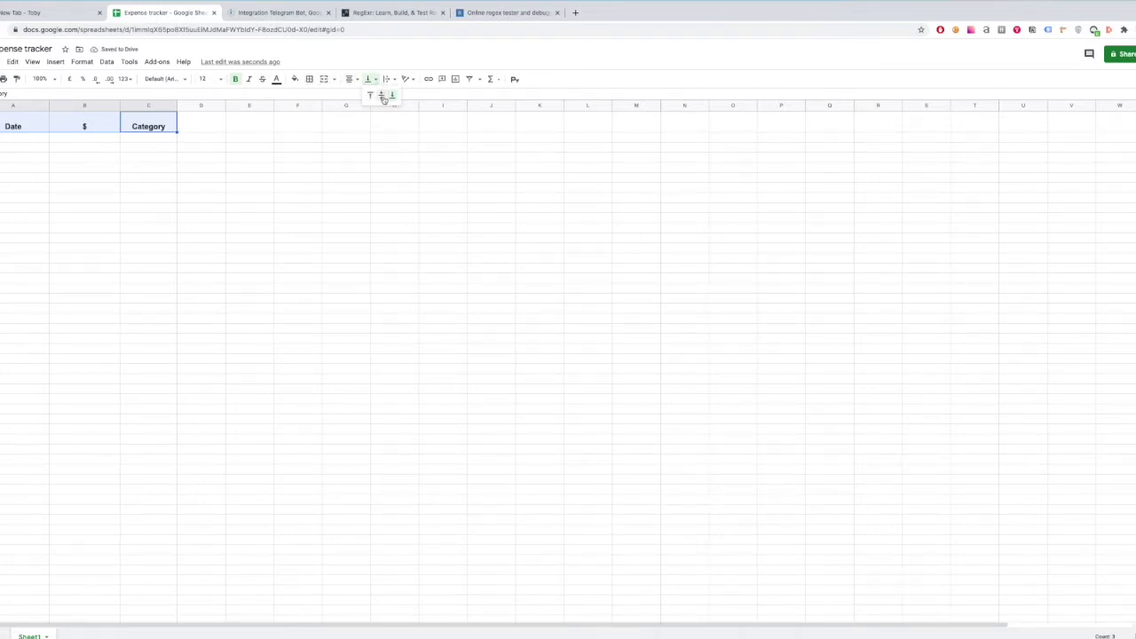
left_click(381, 95)
left_click(44, 125)
left_click(89, 126)
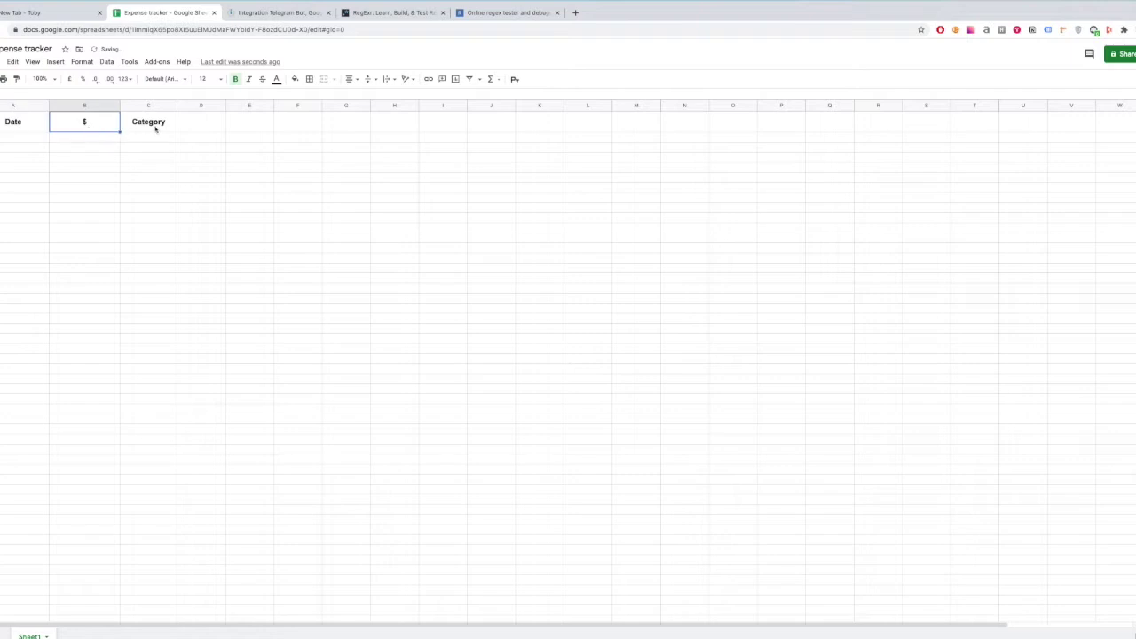
Widen columns C to E together, and widen columns B and A to a similar size
left_click(188, 157)
mouse_move(169, 106)
left_mouse_down()
mouse_move(235, 105)
mouse_move(224, 105)
left_mouse_up()
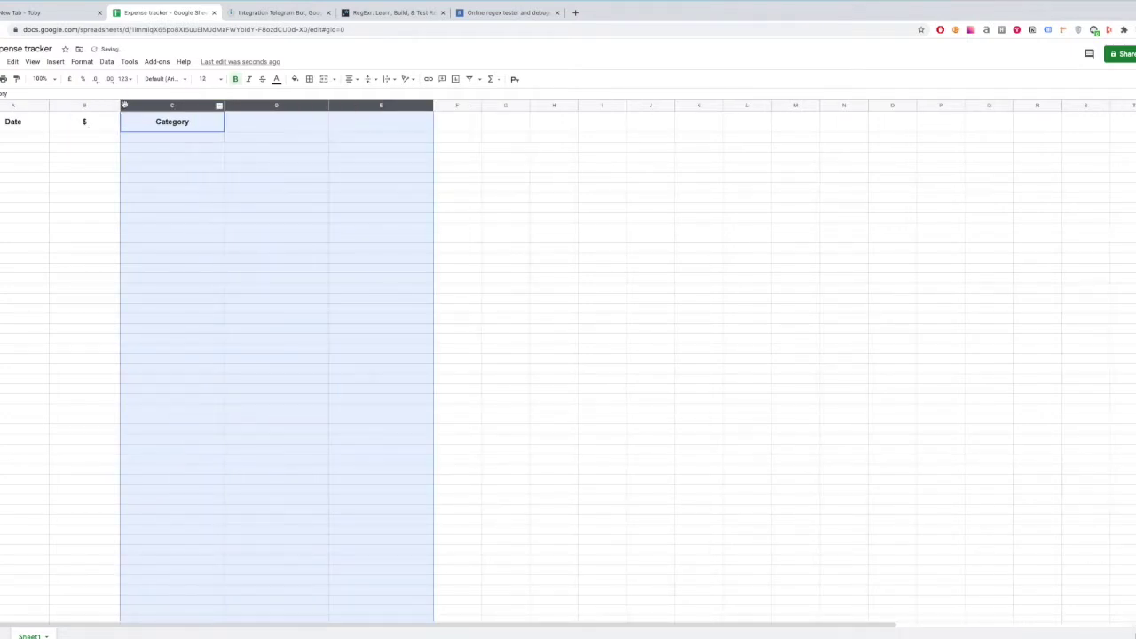
left_click_drag(120, 105, 153, 105)
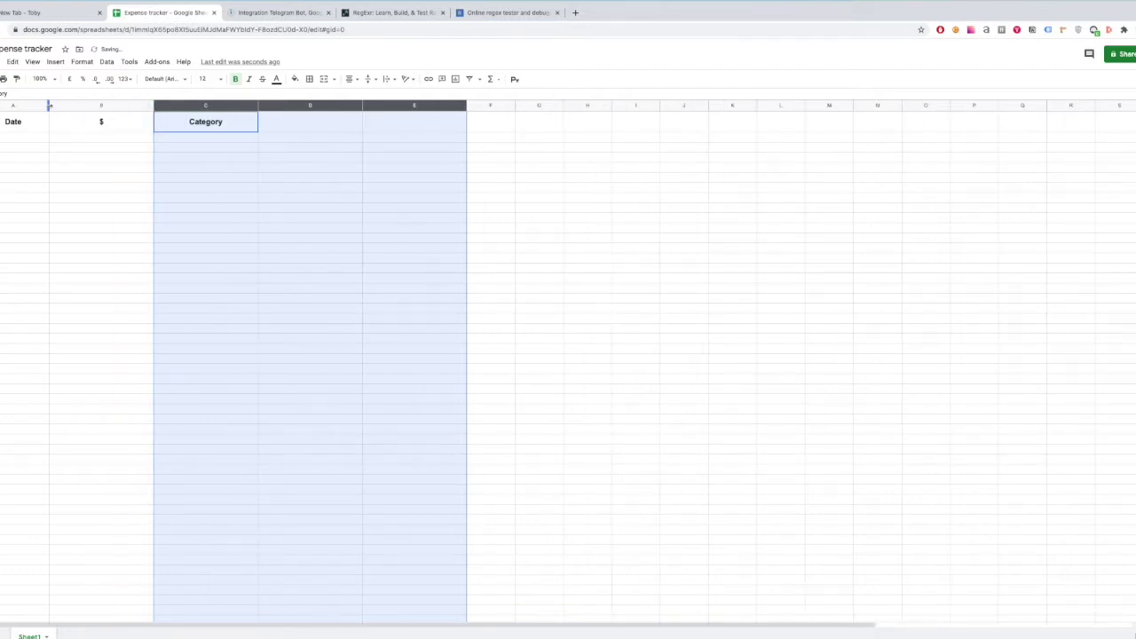
left_click_drag(49, 106, 85, 105)
left_click(120, 169)
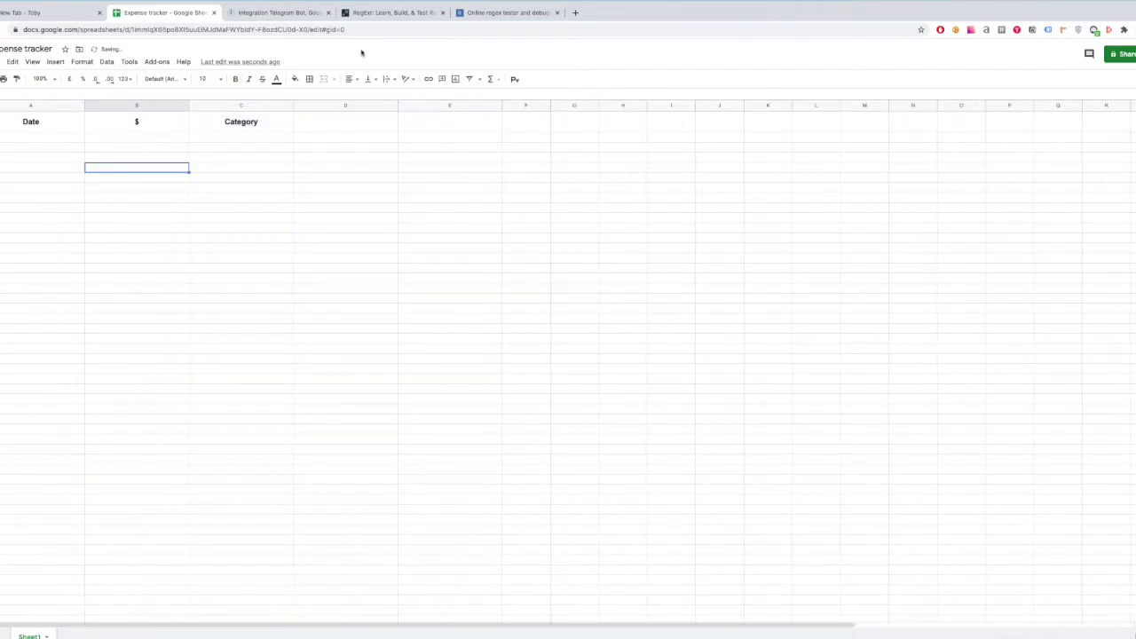
Return to the Integromat scenario and map the Telegram message's Date to column A and its Text to column B
left_click(275, 13)
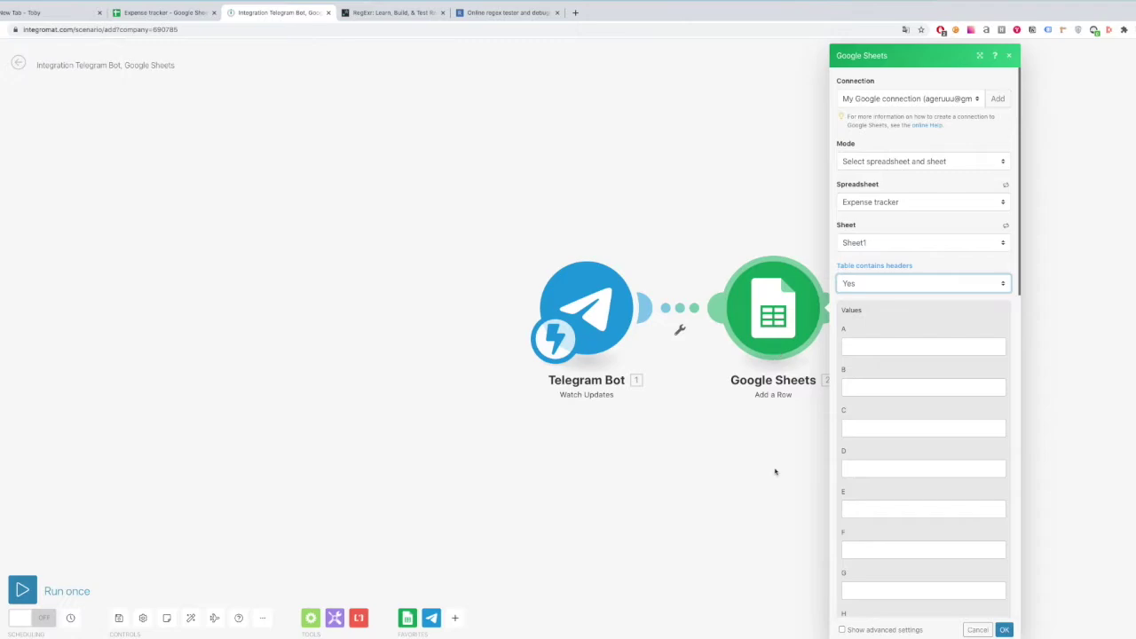
left_click(866, 345)
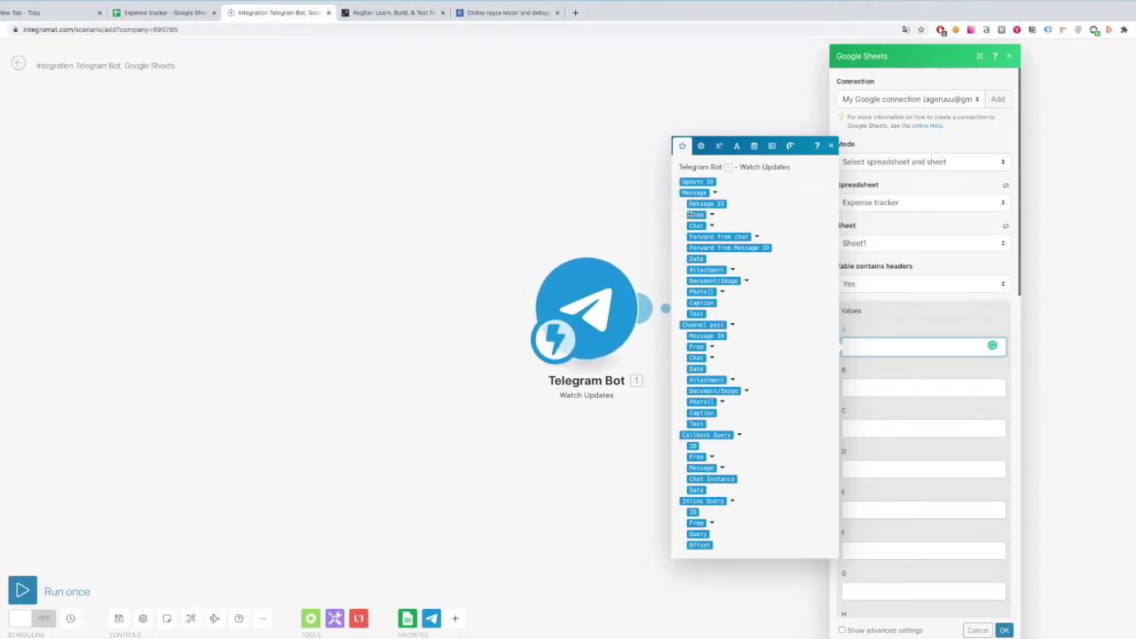
left_click(696, 257)
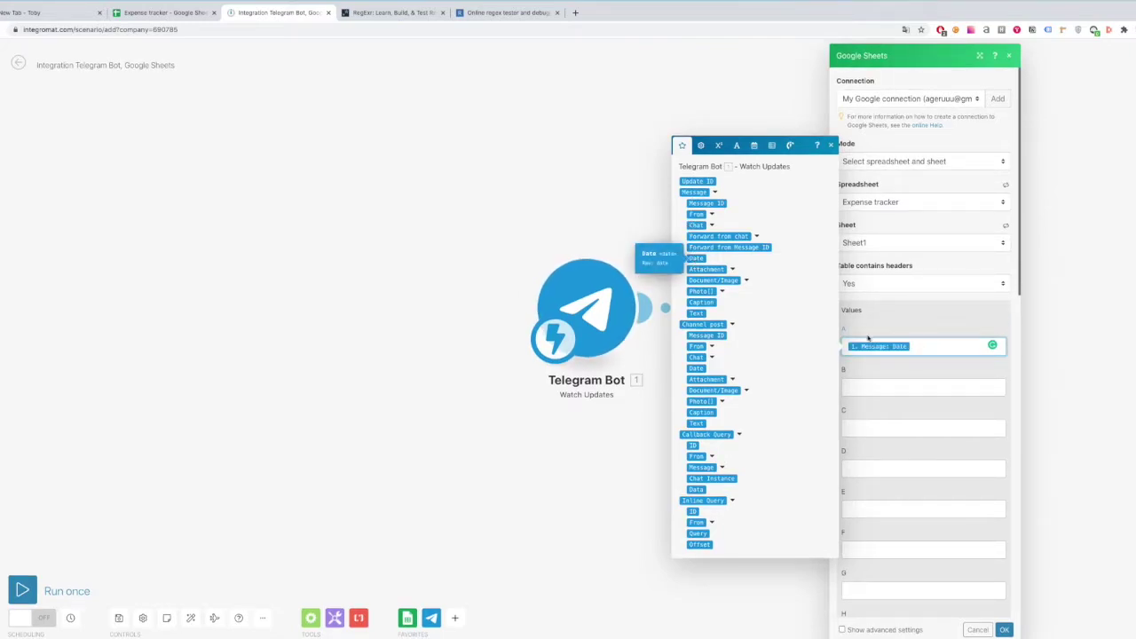
left_click(938, 392)
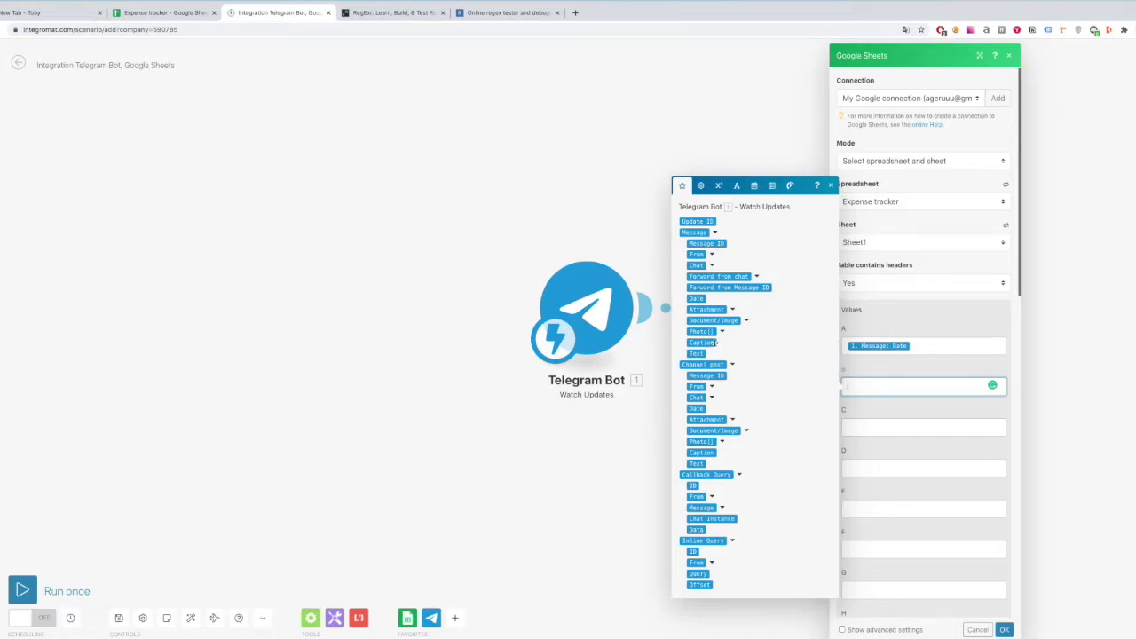
left_click(698, 353)
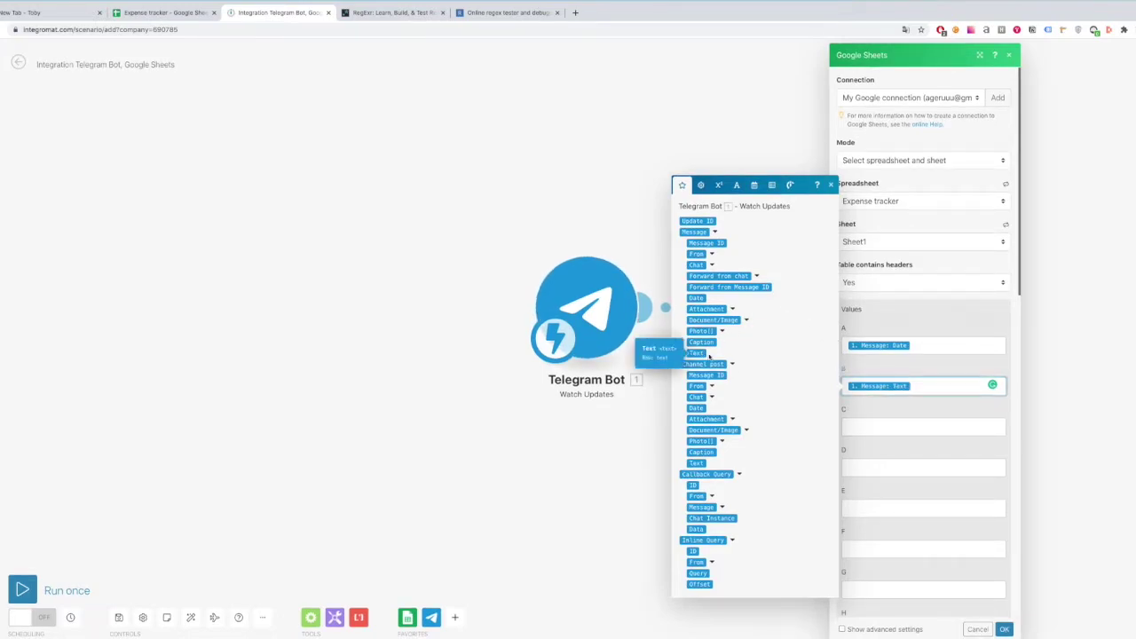
left_click(628, 460)
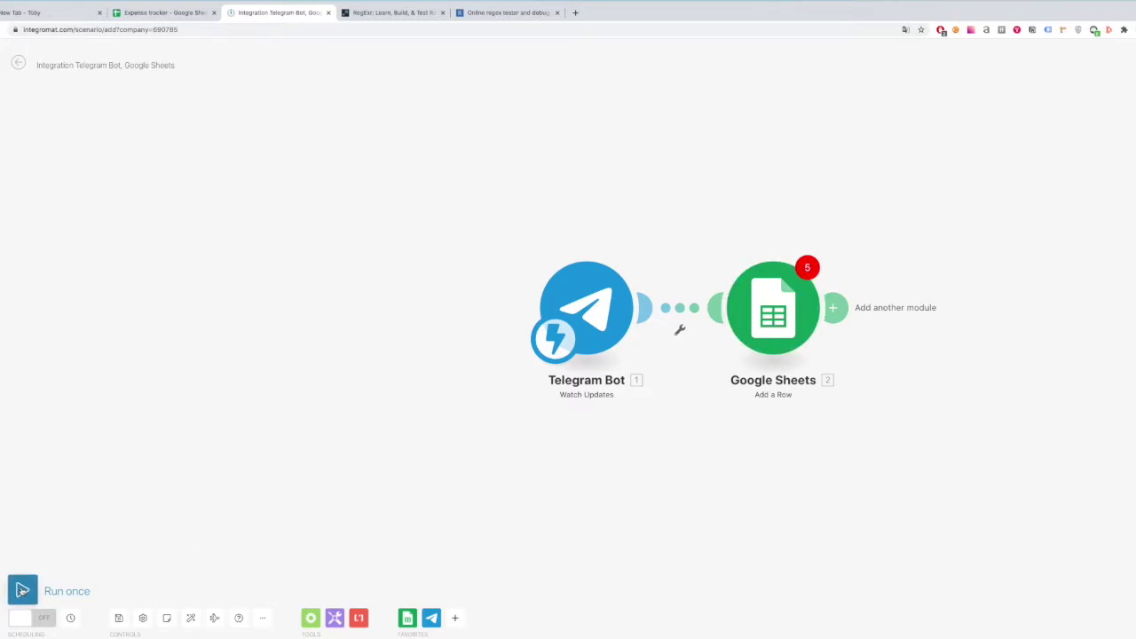
Reopen the Google Sheets module, confirm its settings, dismiss the error messages and run the scenario once
left_click(22, 590)
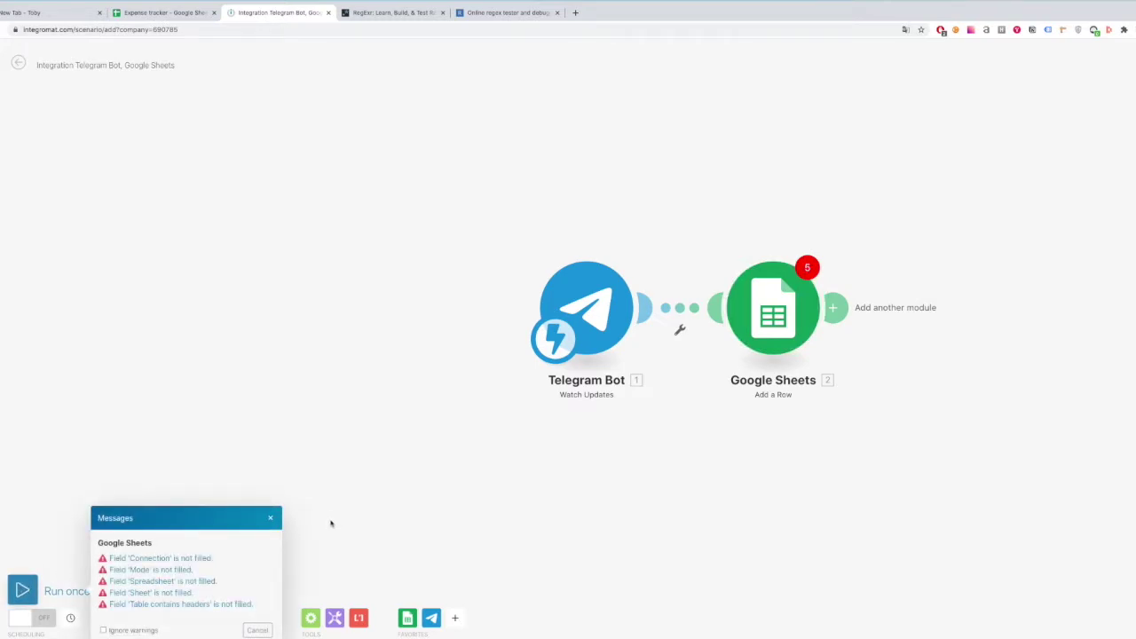
left_click(785, 335)
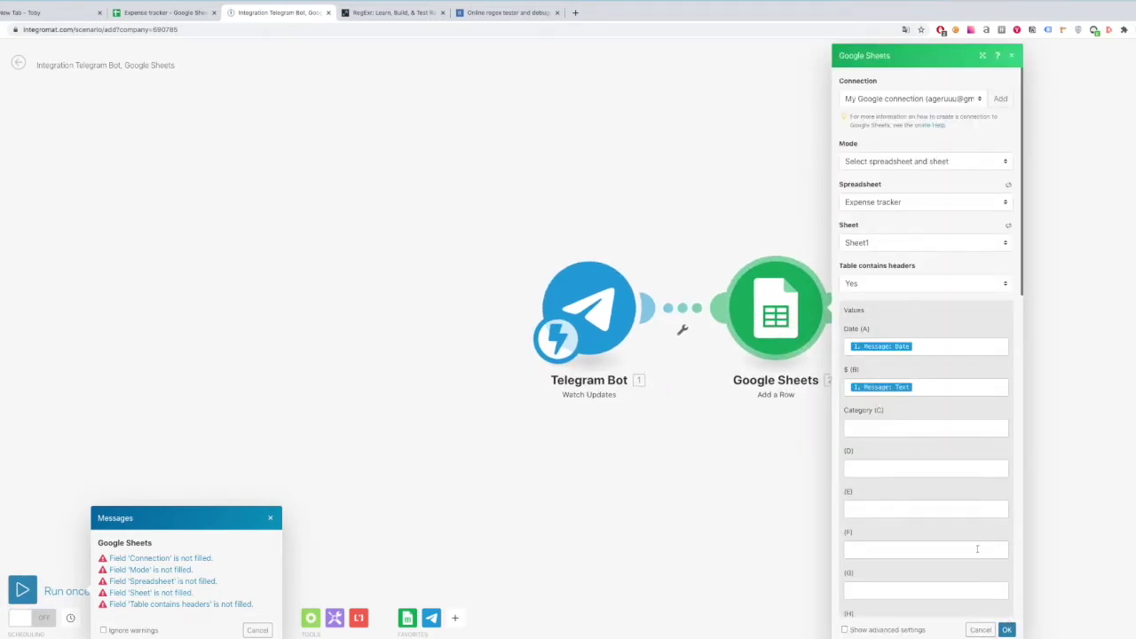
left_click(660, 458)
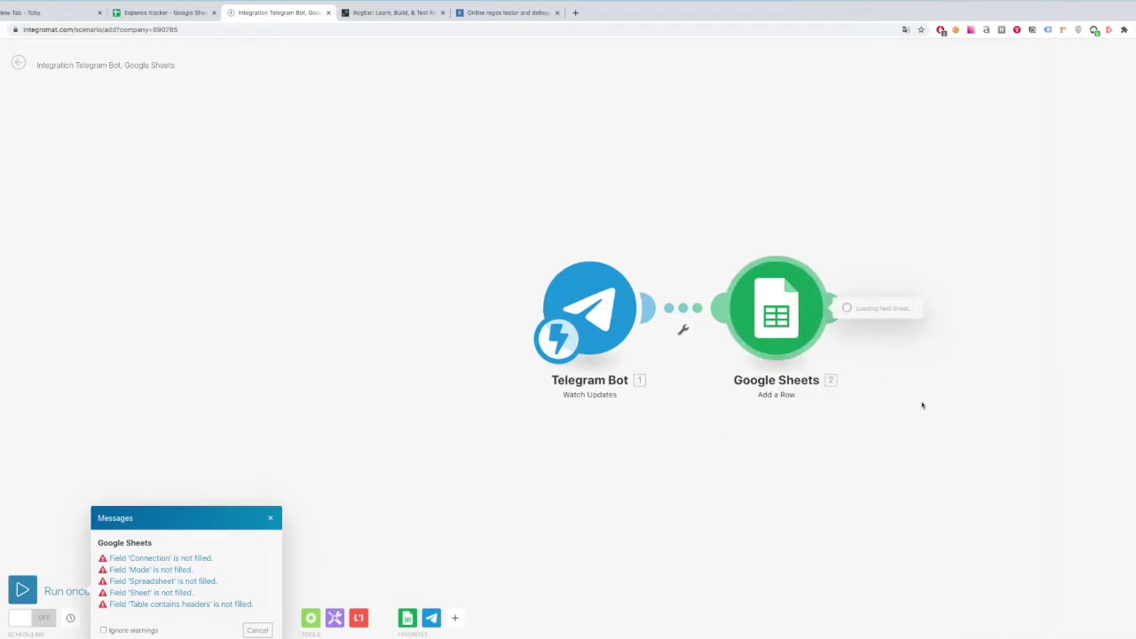
left_click(268, 518)
left_click(22, 590)
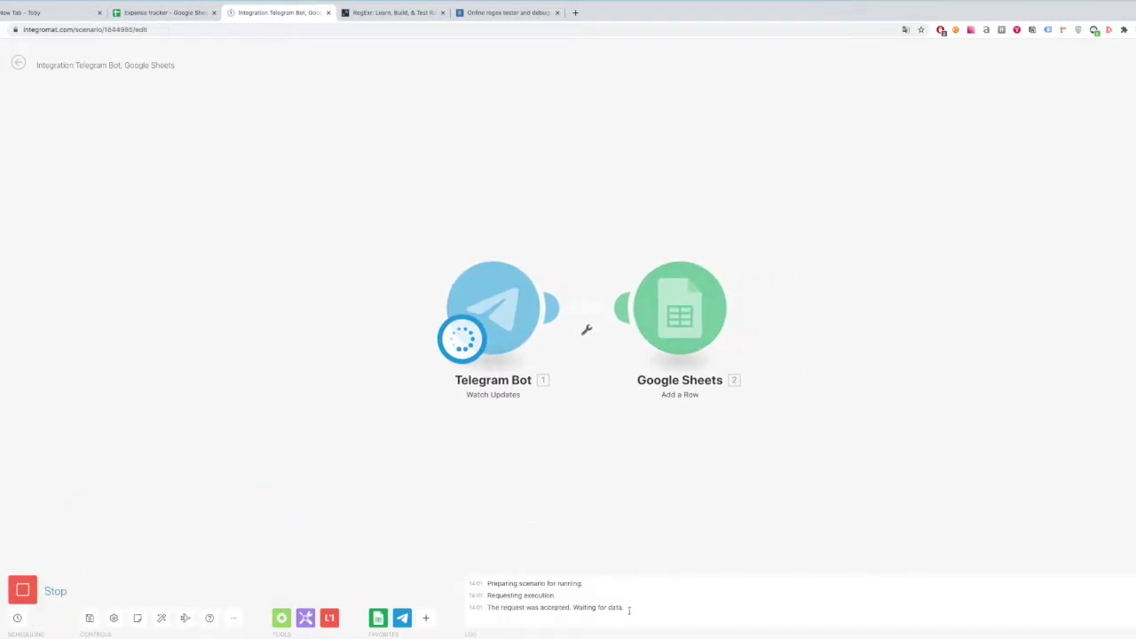
left_click_drag(626, 608, 485, 607)
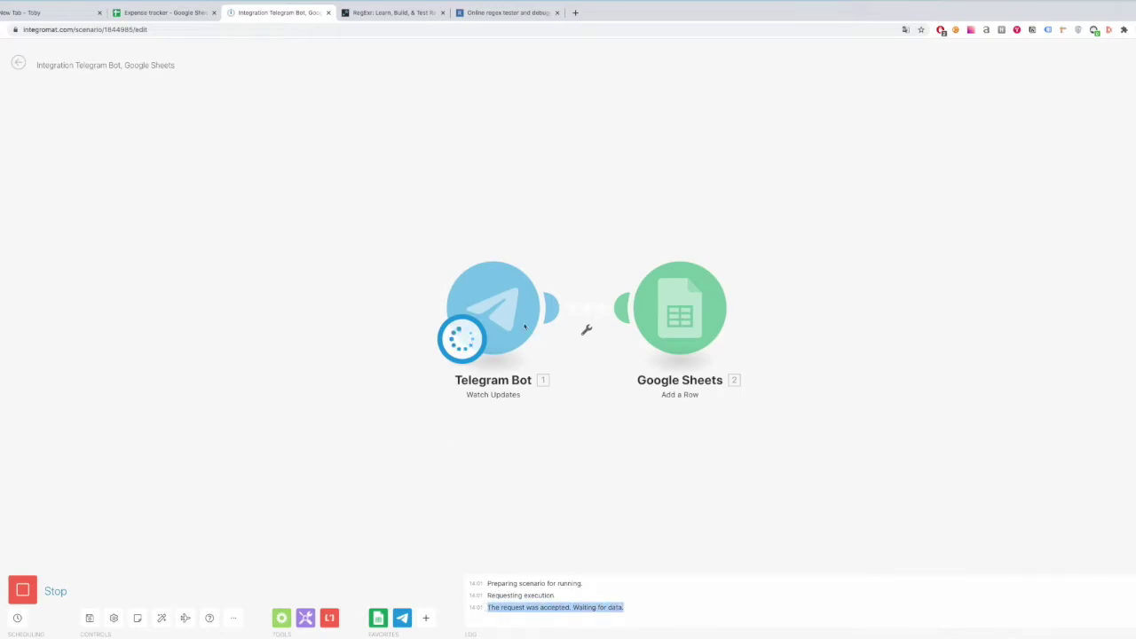
Switch to Telegram, send "100$" to the Expense tracker bot, and return to the scenario to check its run log
mouse_move(529, 636)
left_click(603, 636)
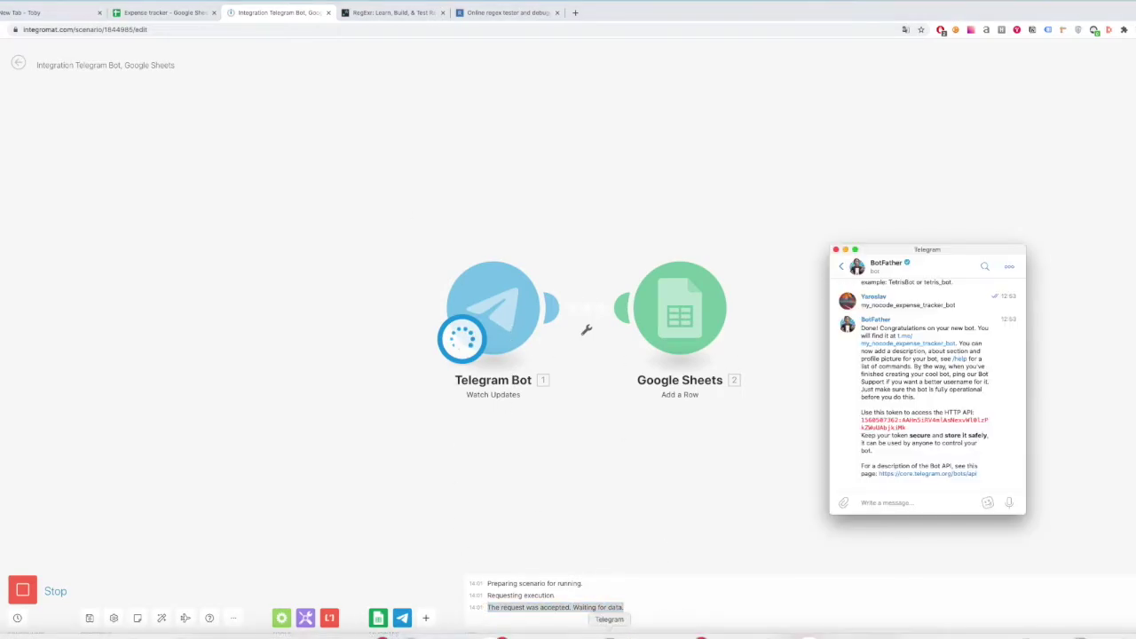
left_click(923, 344)
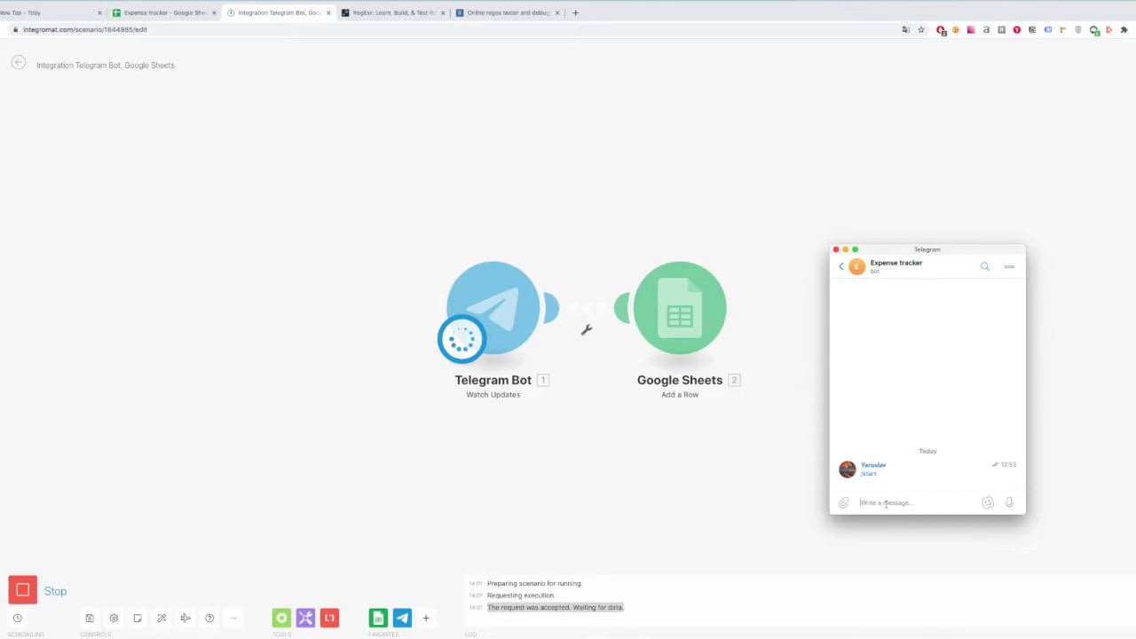
type("1008")
key("Return")
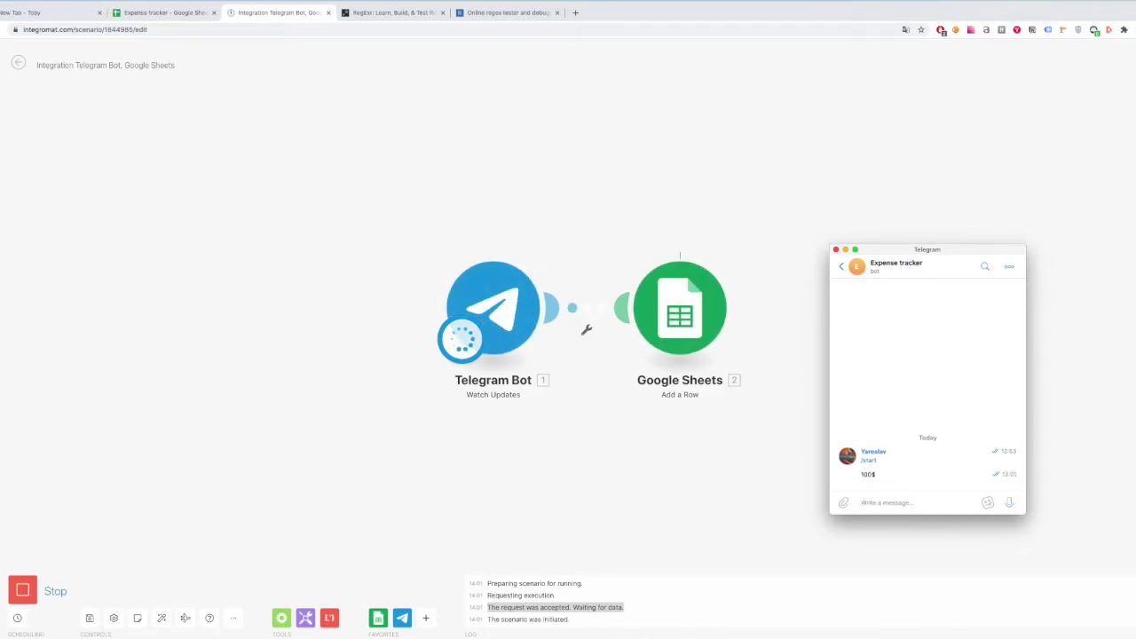
left_click(645, 543)
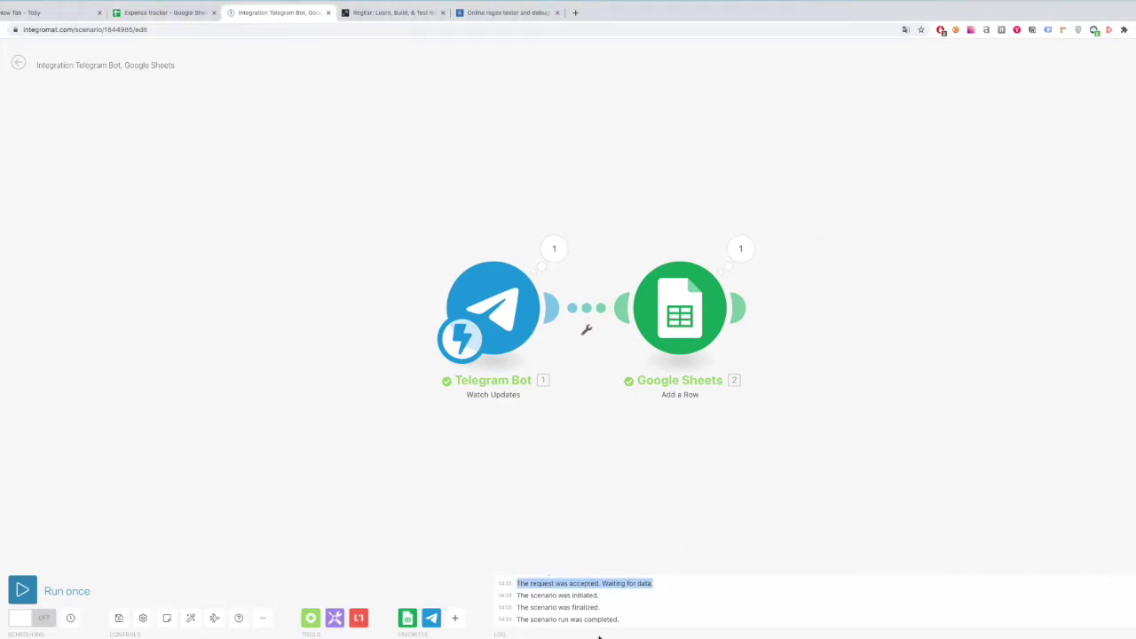
left_click_drag(620, 620, 554, 620)
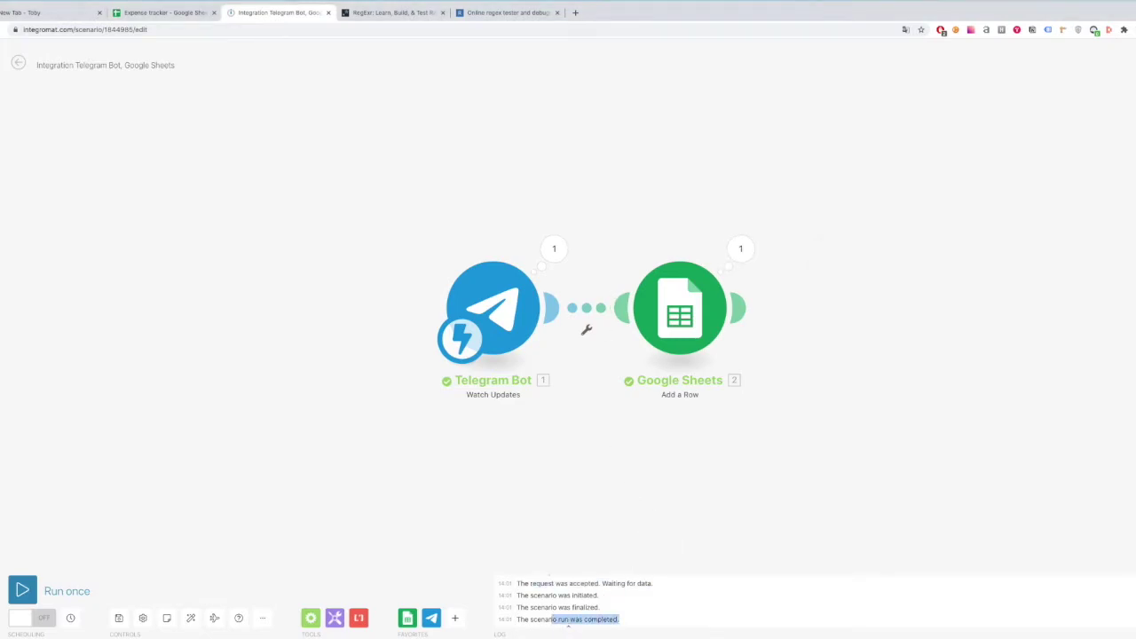
Open the Expense tracker spreadsheet and inspect the new row's Date, $ and Category cells
left_click(160, 16)
left_click(58, 149)
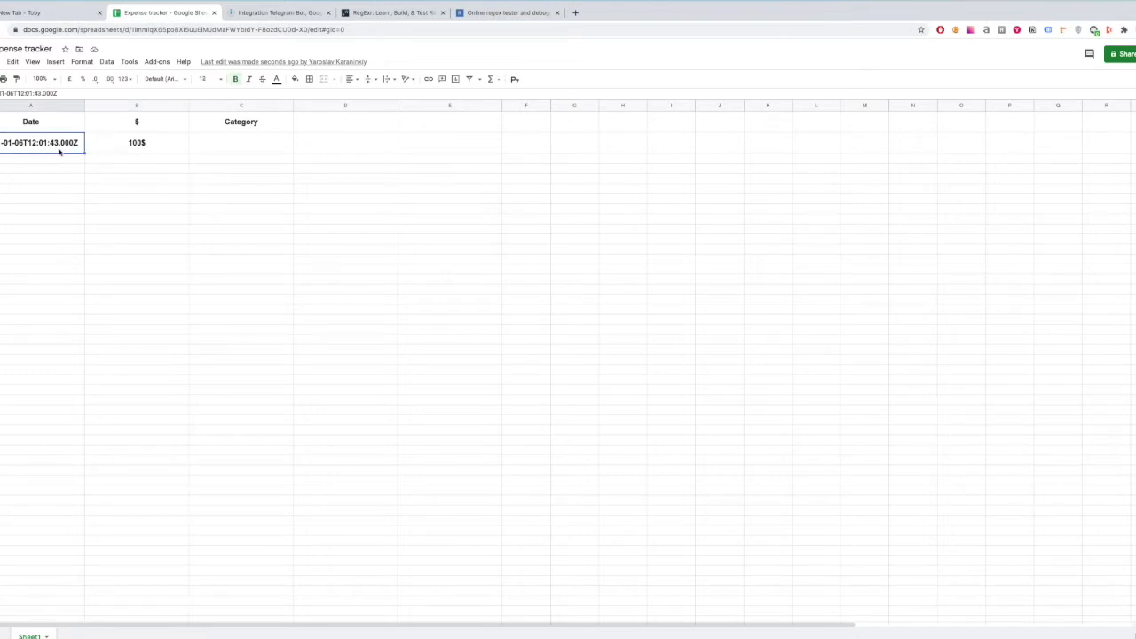
left_click(105, 144)
left_click(50, 148)
left_click(125, 143)
left_click(245, 143)
left_click(141, 145)
Send "Groceries 100" to the Expense tracker bot in Telegram, and return to the spreadsheet's Category and $ cells
mouse_move(343, 632)
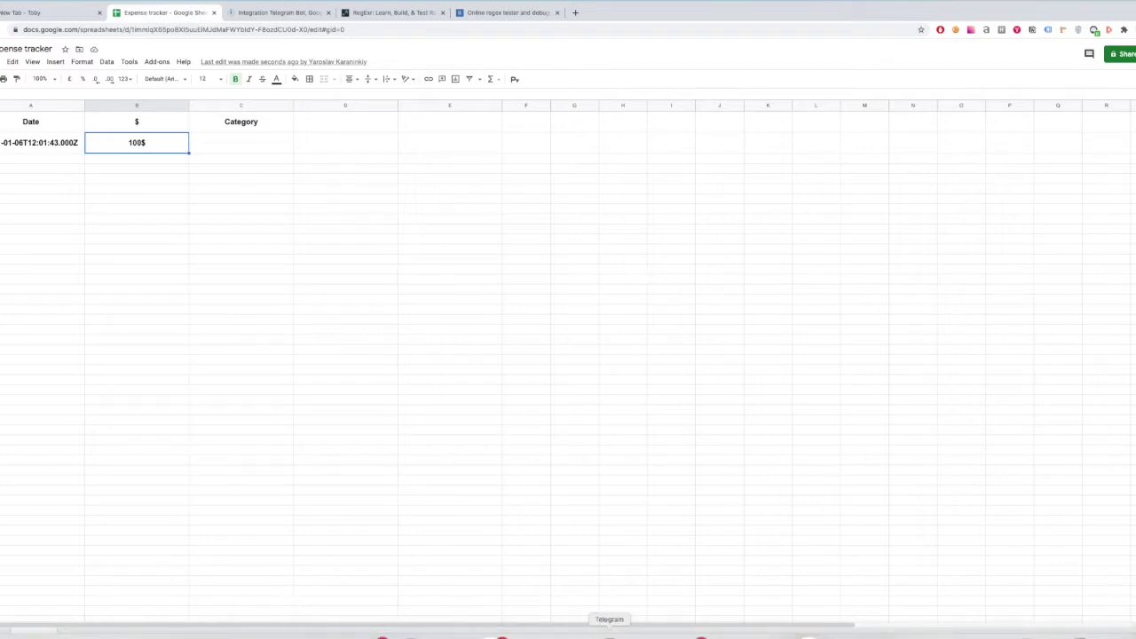
left_click(609, 634)
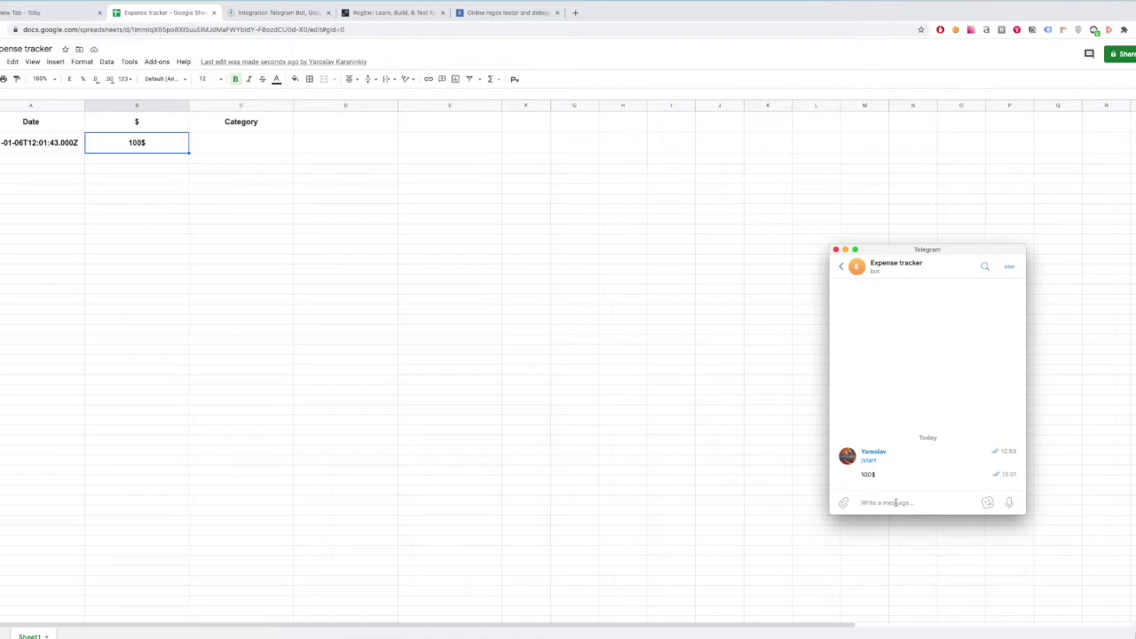
type("Groceries 100")
key("Return")
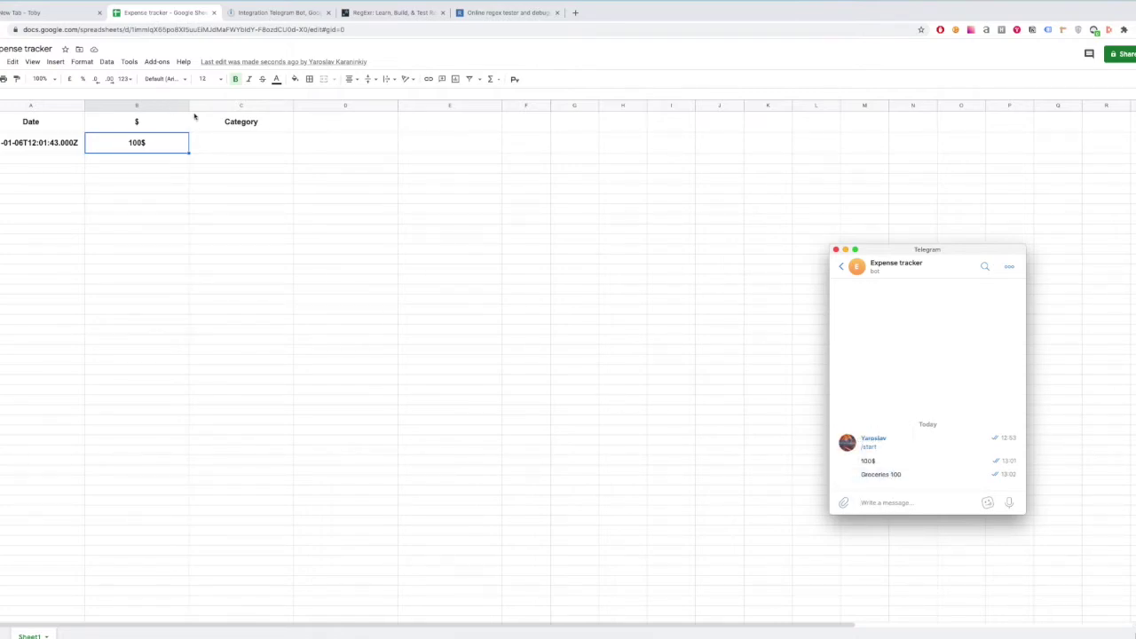
left_click(247, 152)
left_click(232, 147)
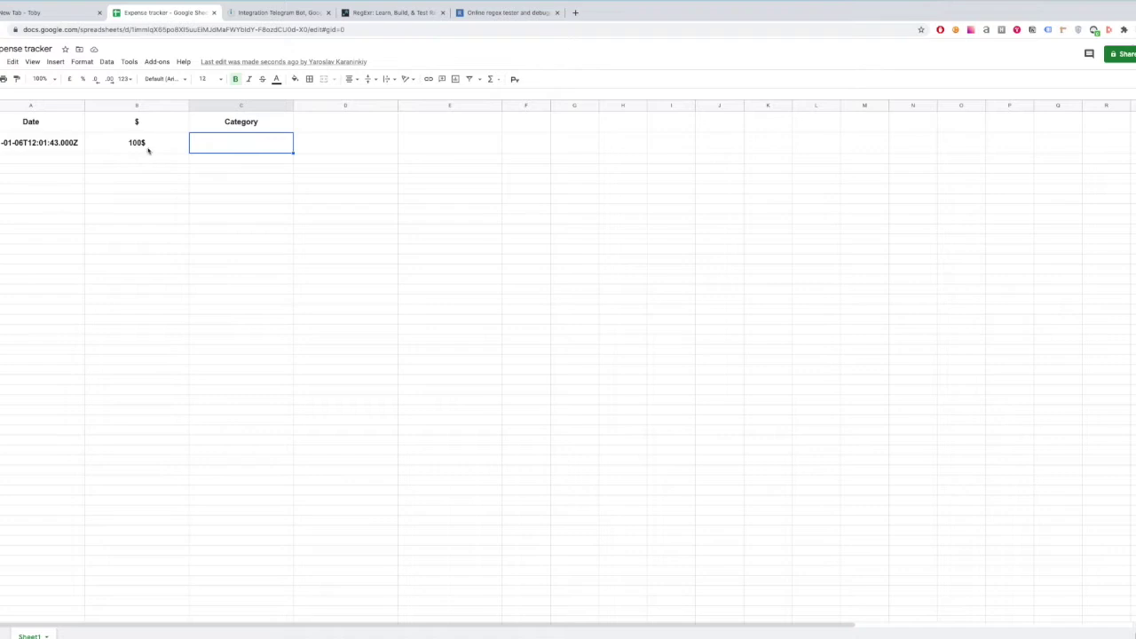
left_click(151, 148)
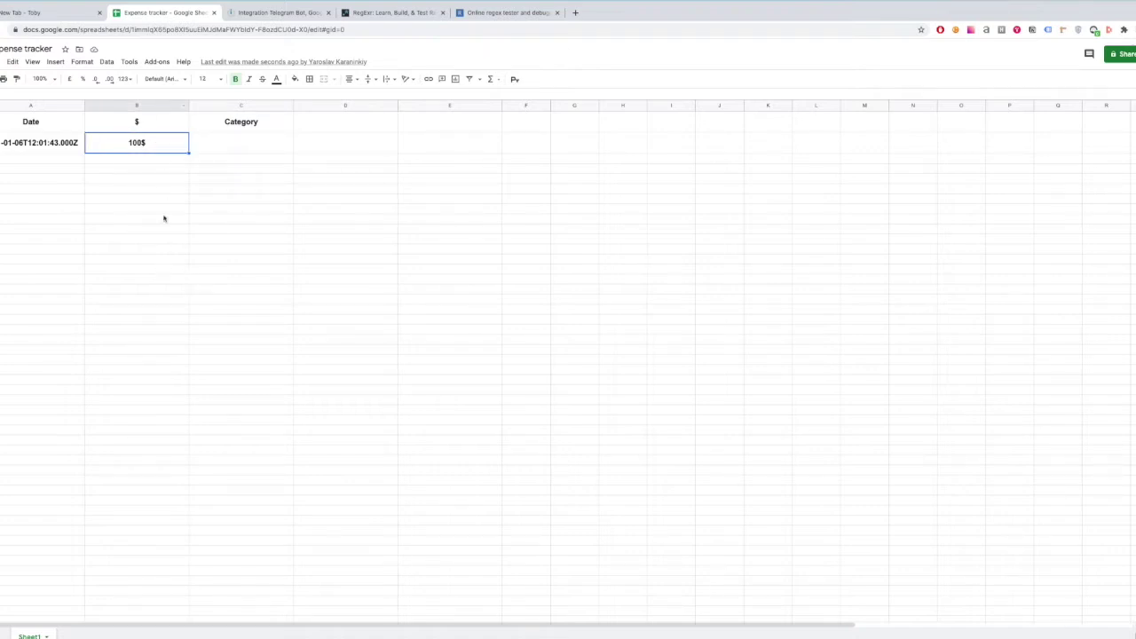
In the Integromat scenario, insert a Text parser Match pattern module between Telegram Bot and Google Sheets, and delete the empty placeholder module
left_click(279, 12)
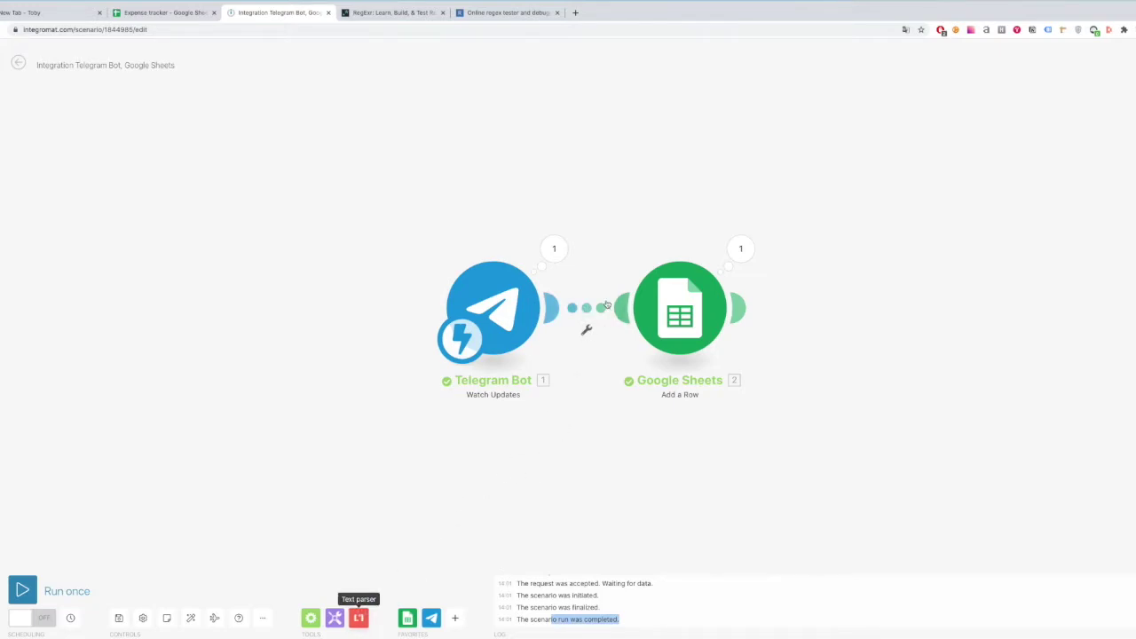
left_click(586, 327)
left_click(563, 463)
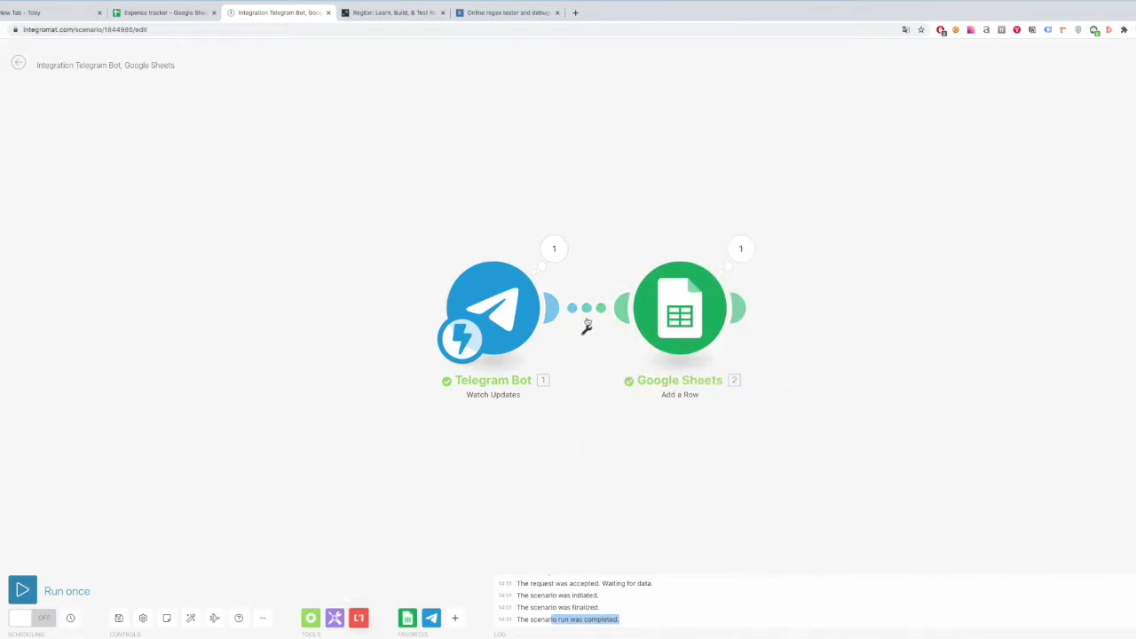
left_click(586, 327)
left_click(636, 386)
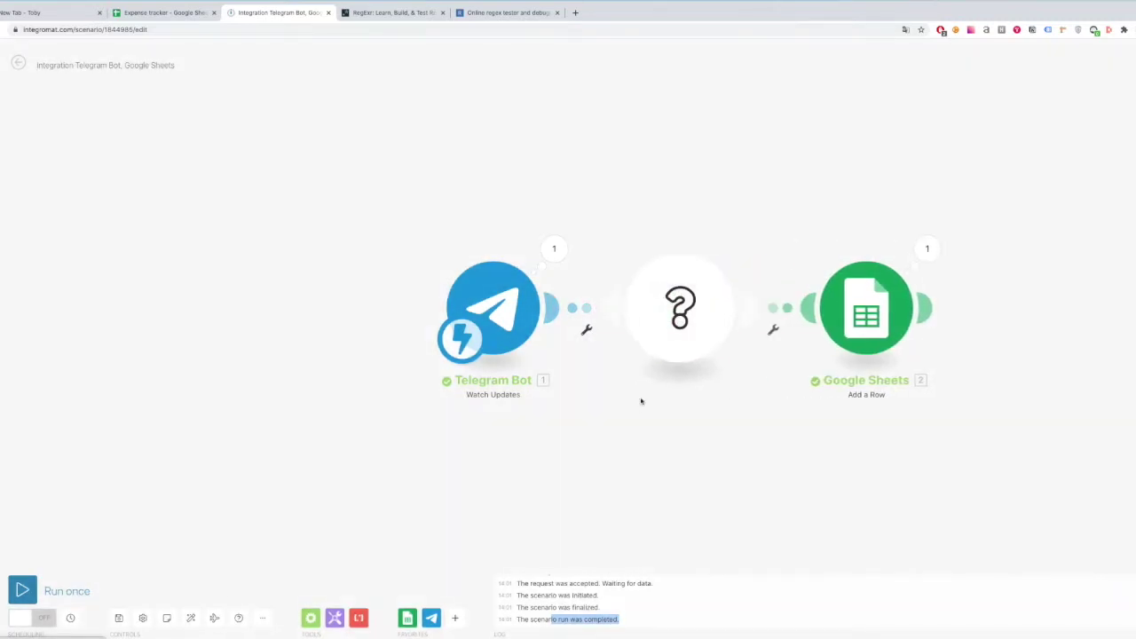
left_click(799, 317)
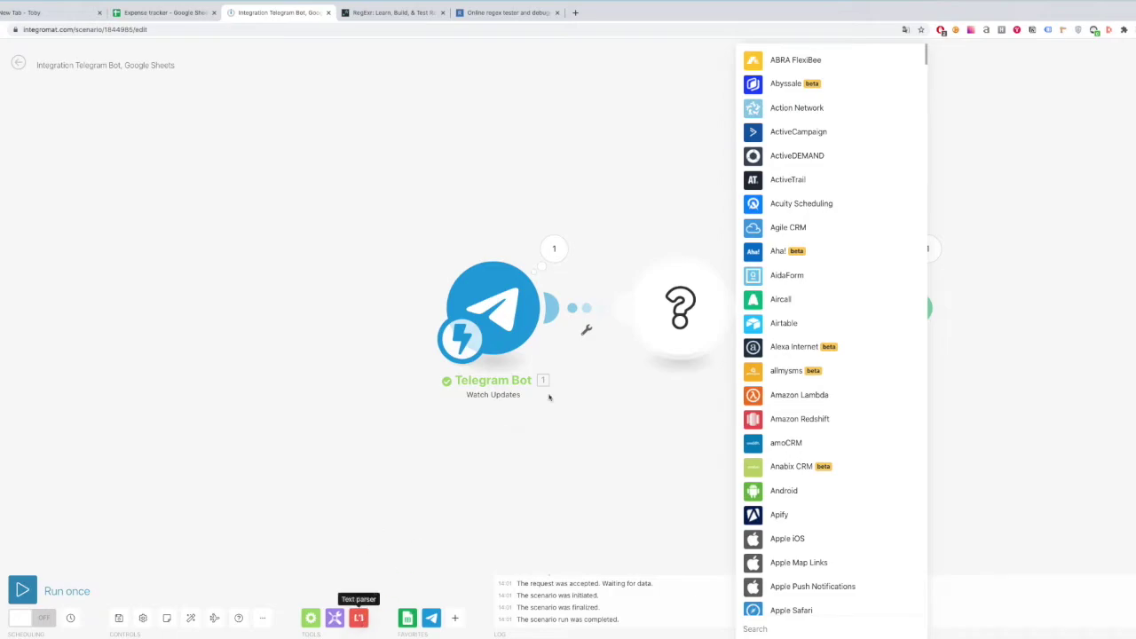
left_click(358, 619)
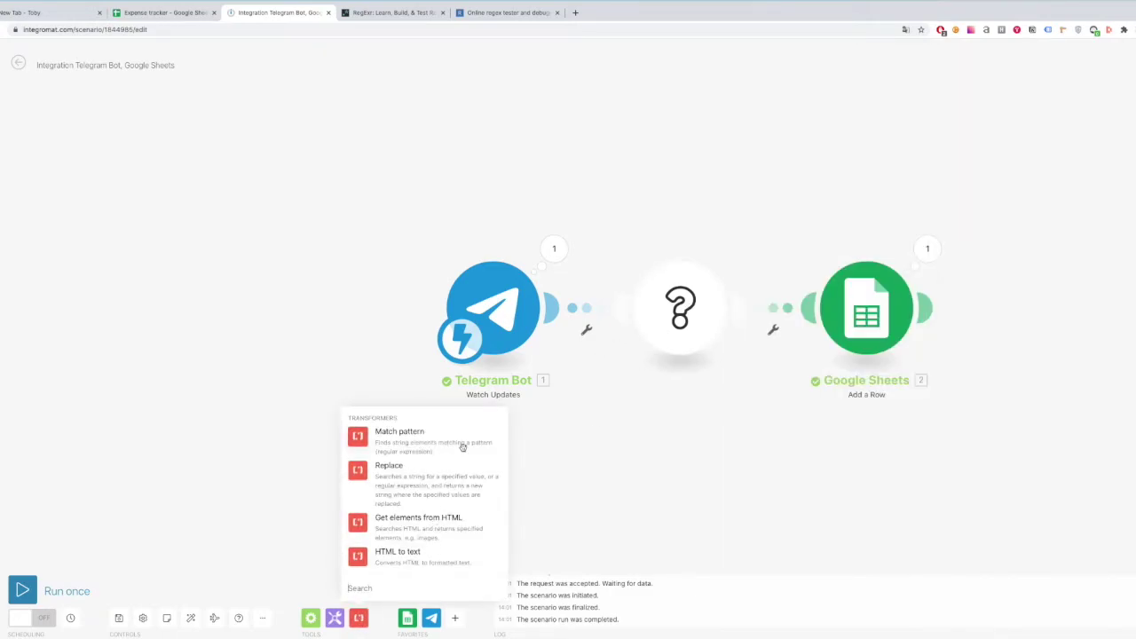
left_click_drag(463, 434, 652, 455)
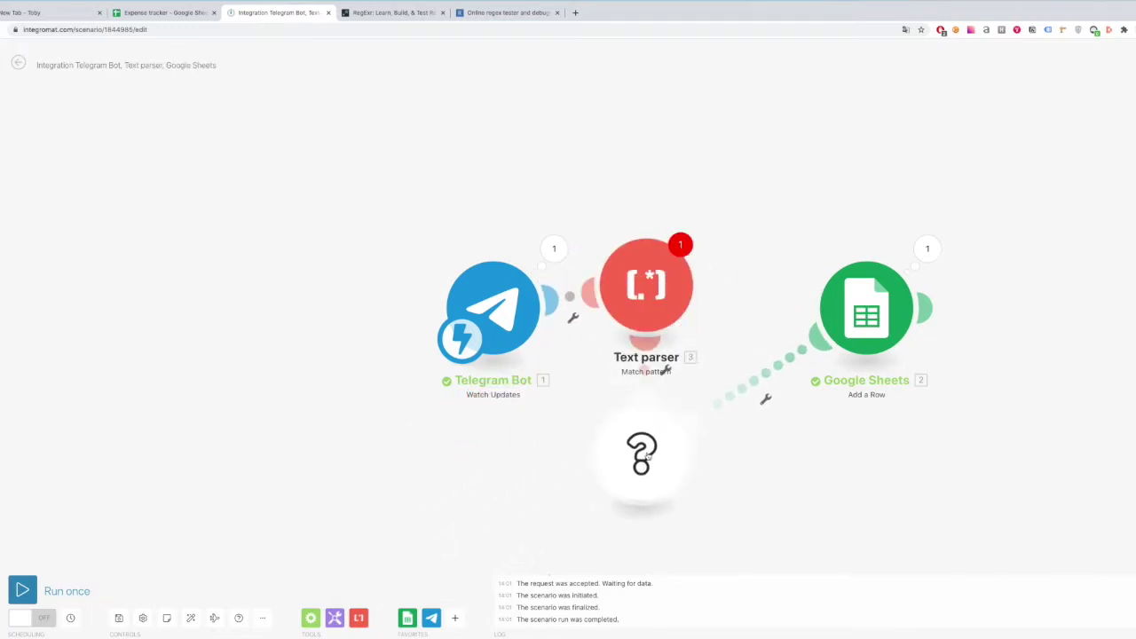
right_click(652, 454)
left_click(688, 476)
Open the Text parser module's settings and fill its Pattern with the sample named capture group (?<name>.*)
left_click(672, 282)
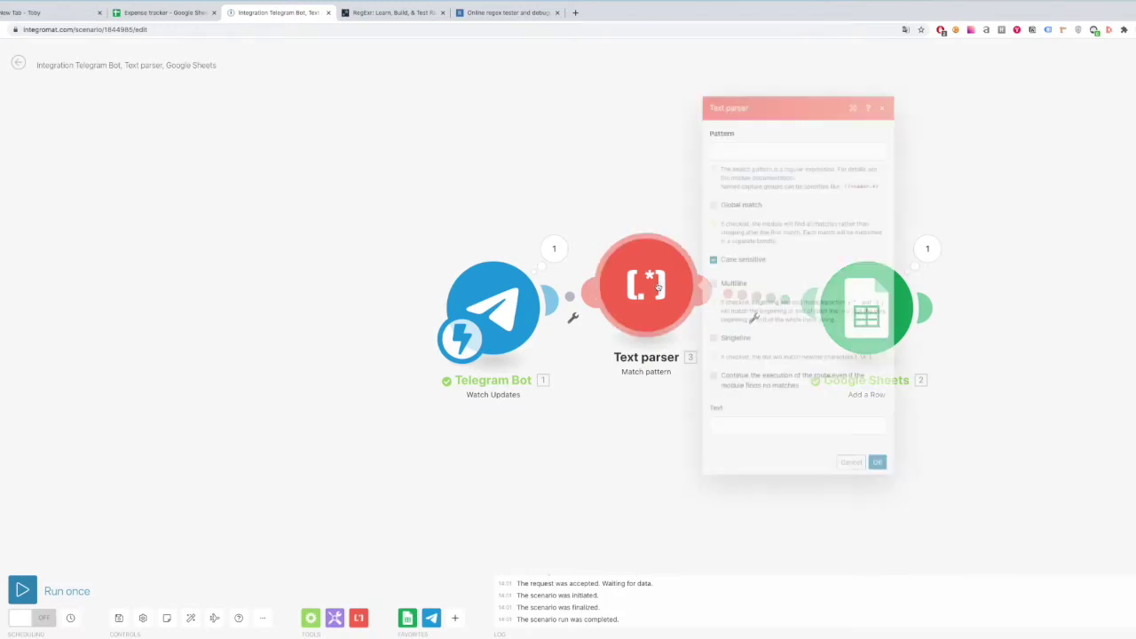
left_click(755, 148)
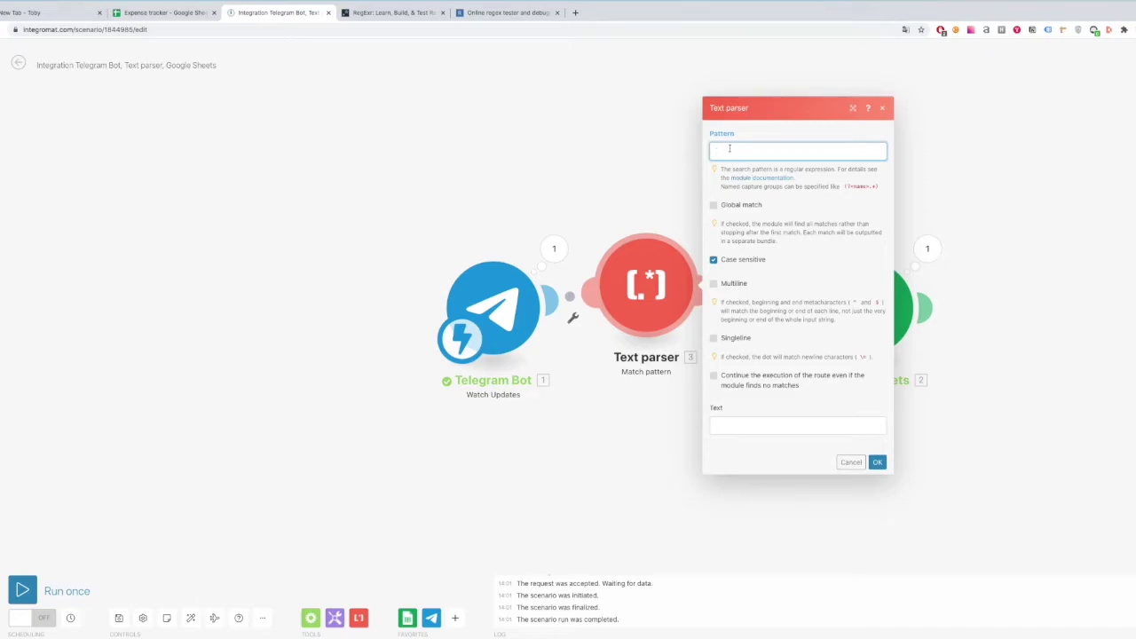
left_click(730, 136)
left_click_drag(736, 130, 712, 129)
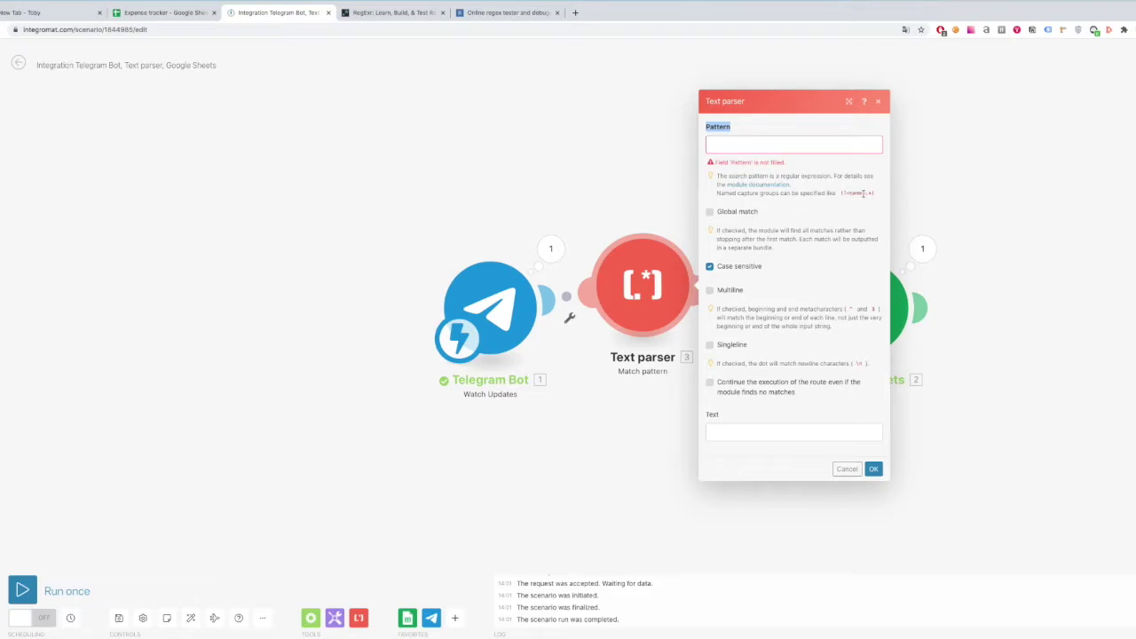
left_click_drag(876, 194, 842, 193)
left_click(771, 150)
type("(?<name>.*)")
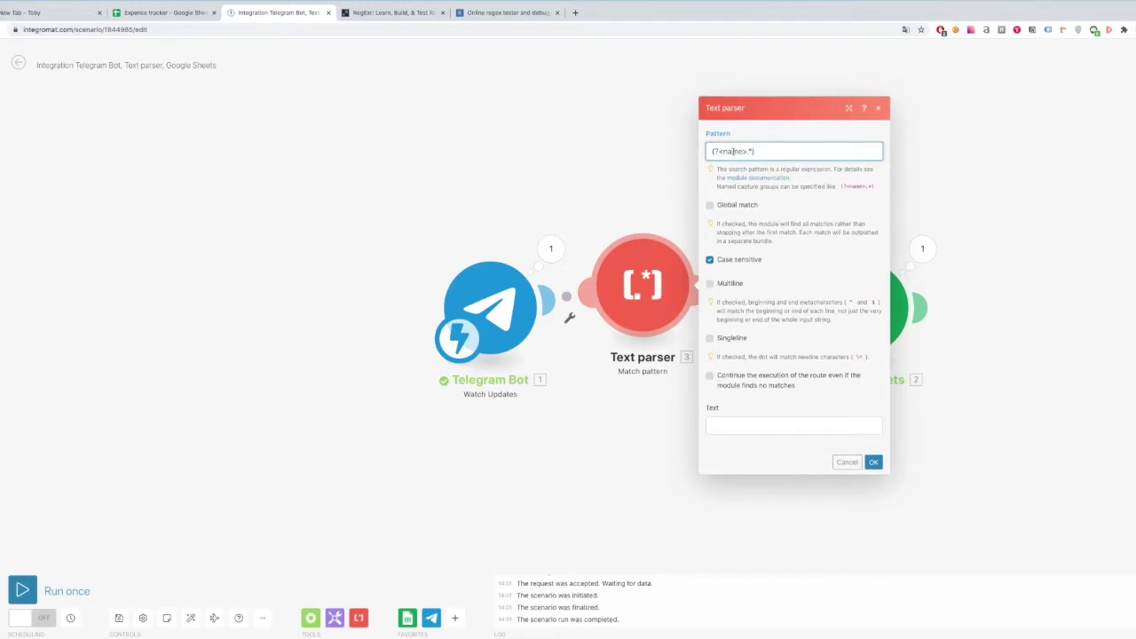
Change the Text parser pattern to (?<amount>\d+) so it captures digits under the name amount
double_click(733, 151)
left_click(751, 150)
left_click(753, 151)
double_click(731, 152)
type("ammount")
left_click(736, 152)
key("BackSpace")
key("Delete")
type("+")
left_click_drag(755, 153, 768, 151)
Map the Telegram message's Text to the Text parser's Text input and confirm the module settings
left_click(763, 428)
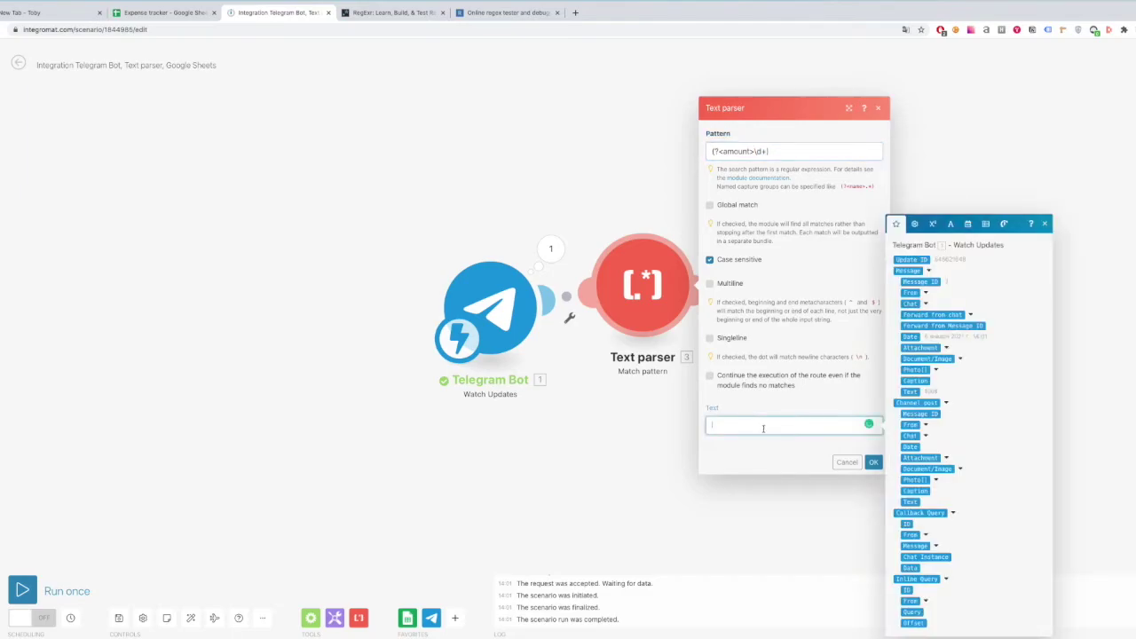
left_click(912, 392)
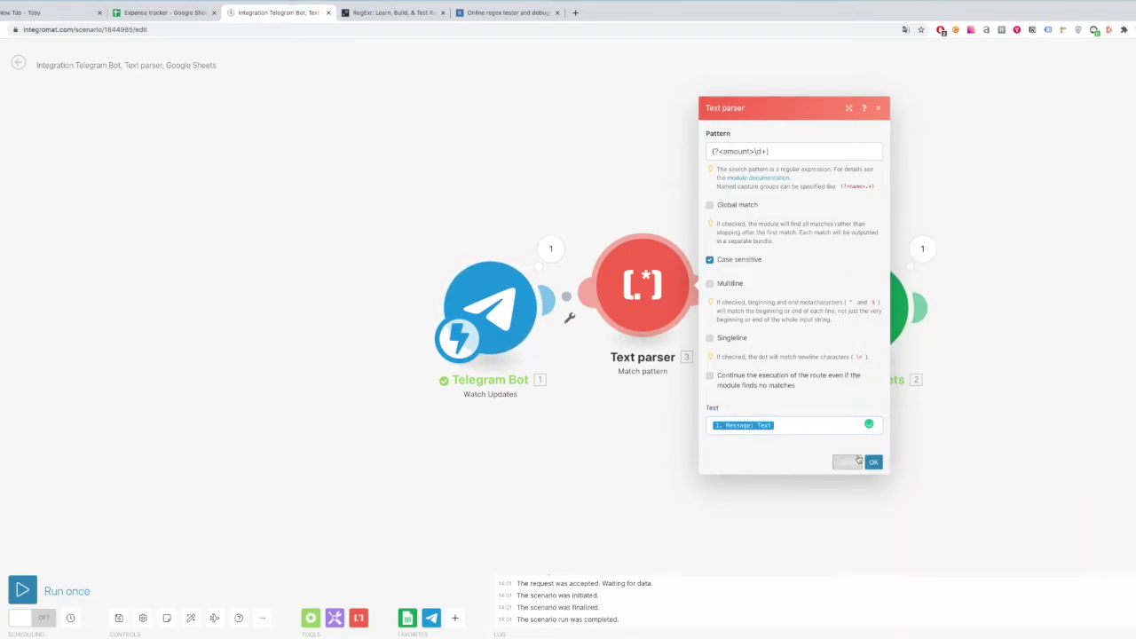
left_click(873, 463)
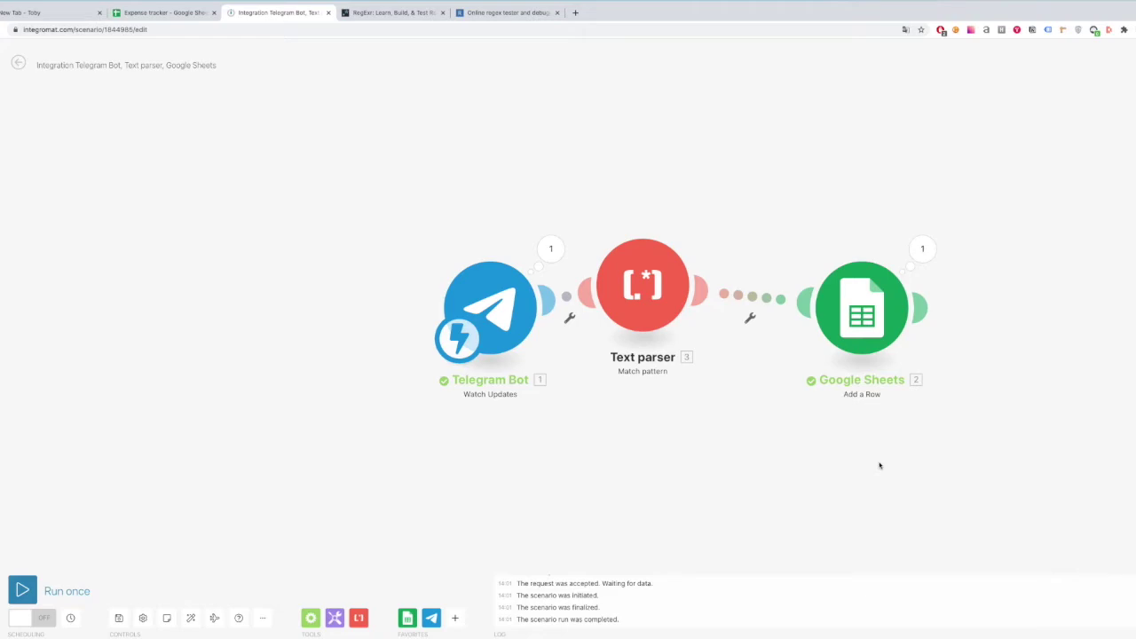
In the Google Sheets module, replace the message Text in the $ column with the Text parser's amount and confirm
left_click(859, 308)
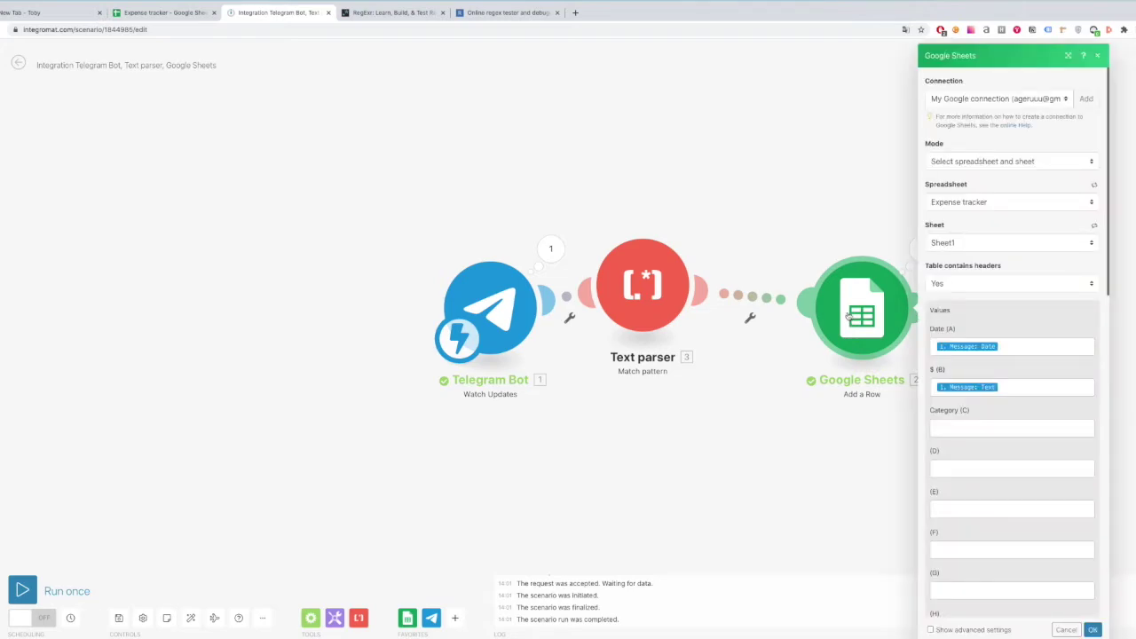
left_click(1019, 383)
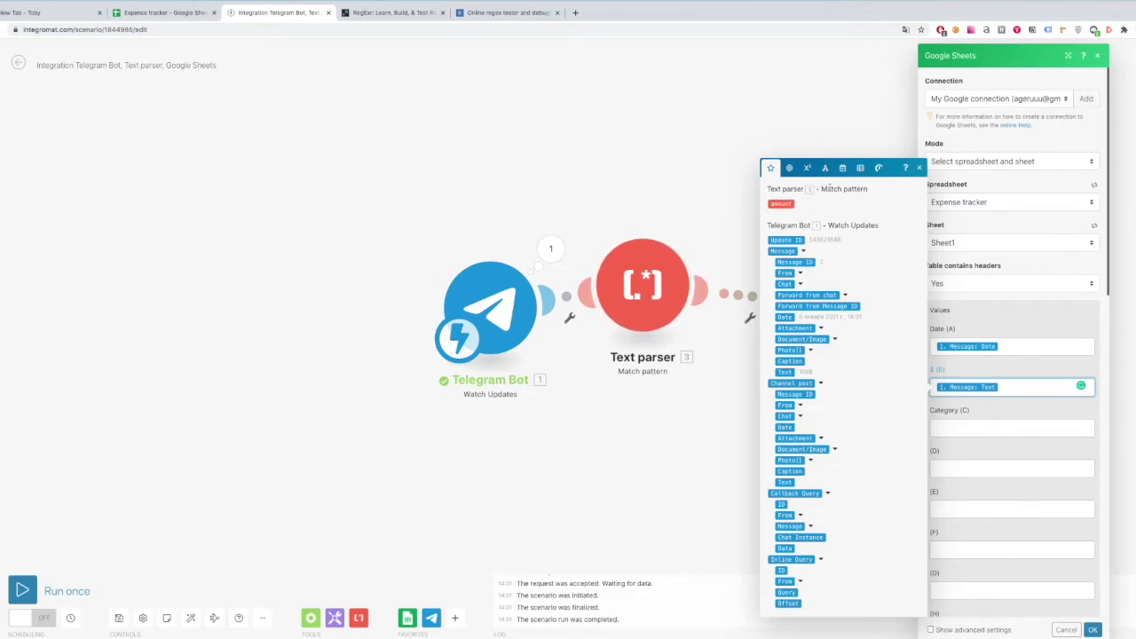
left_click(781, 203)
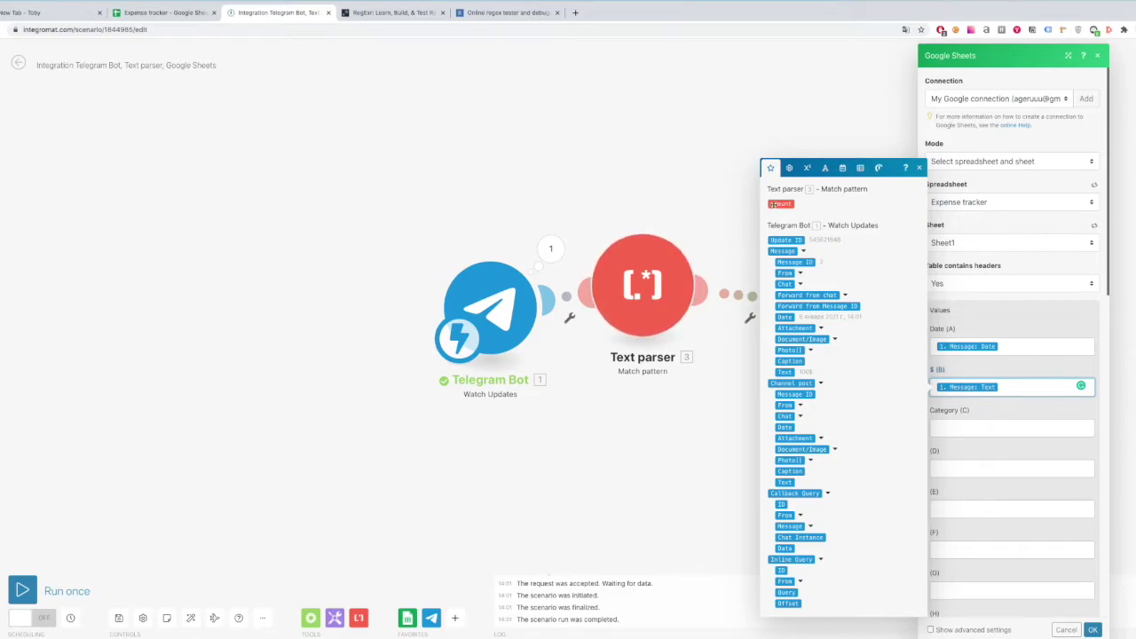
key("BackSpace")
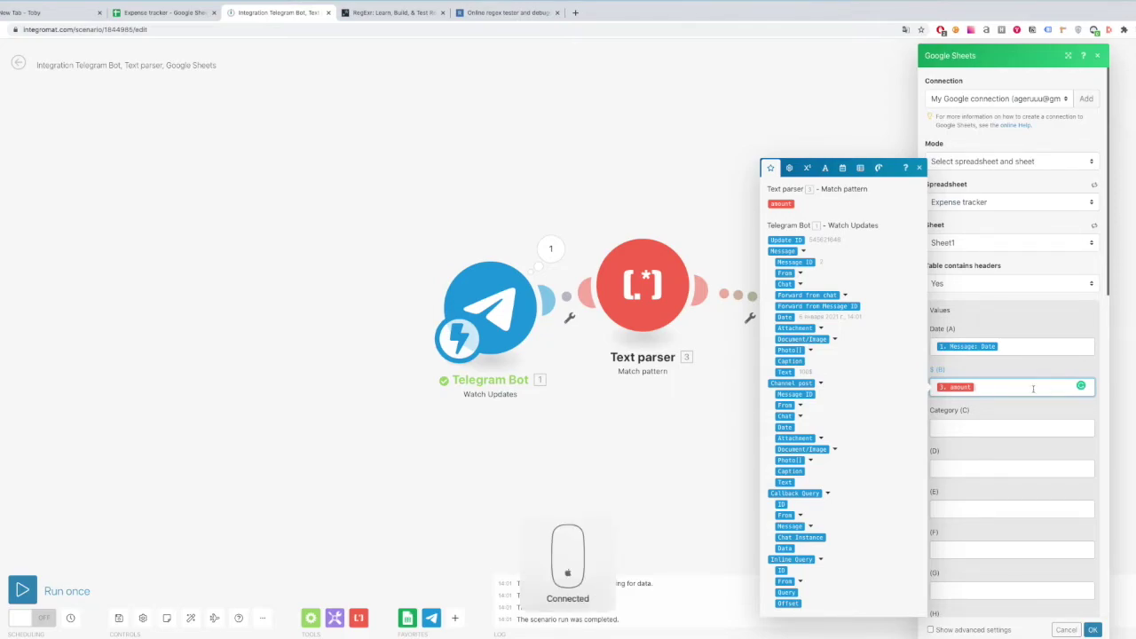
left_click(1056, 484)
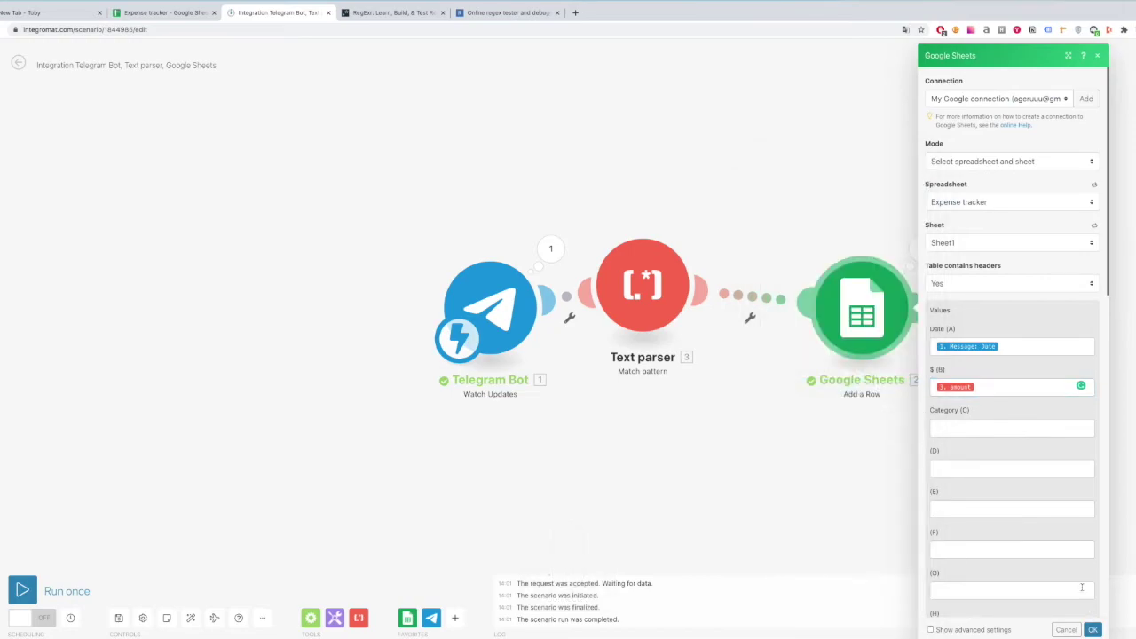
left_click(1093, 629)
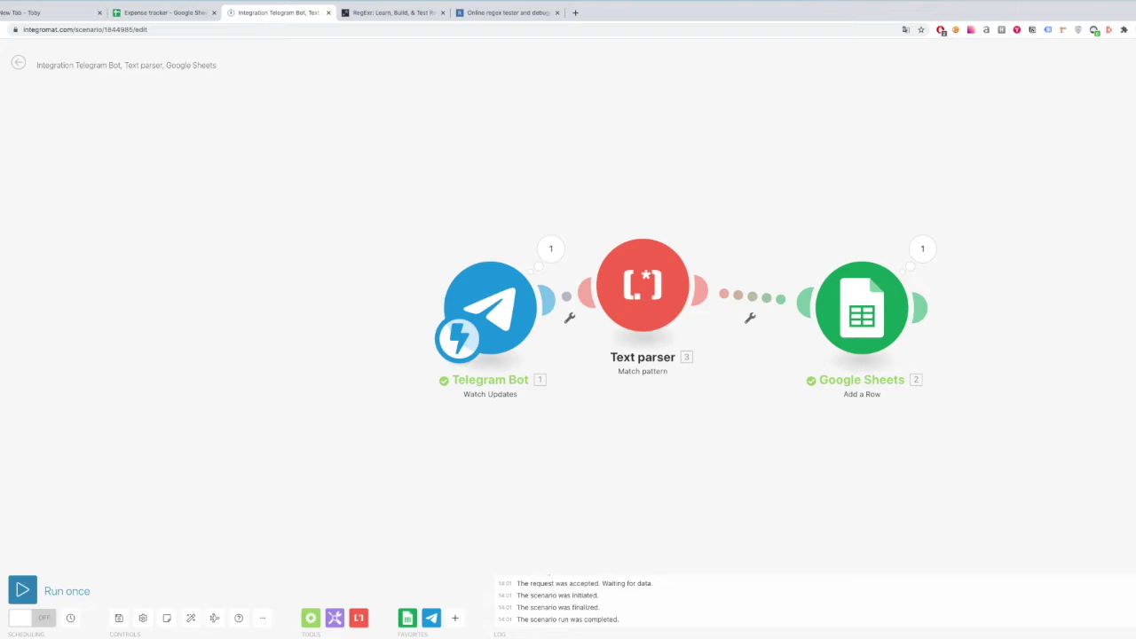
Run the scenario once listening for new data, send "100 Coffee" to the Expense tracker bot in Telegram, and return to the scenario
left_click(22, 590)
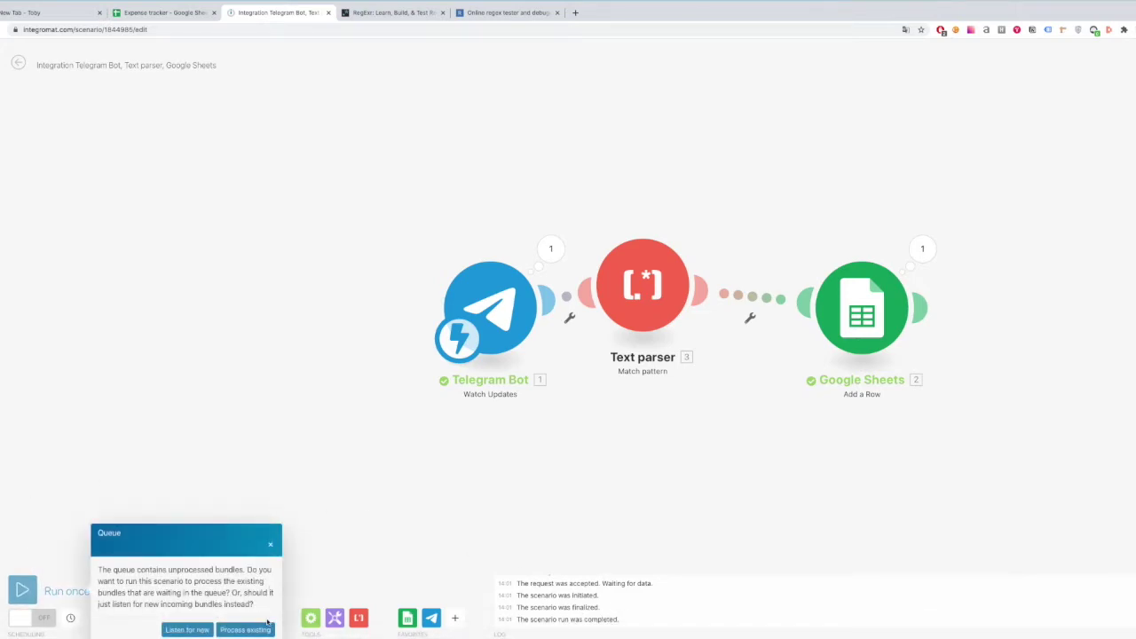
left_click(186, 630)
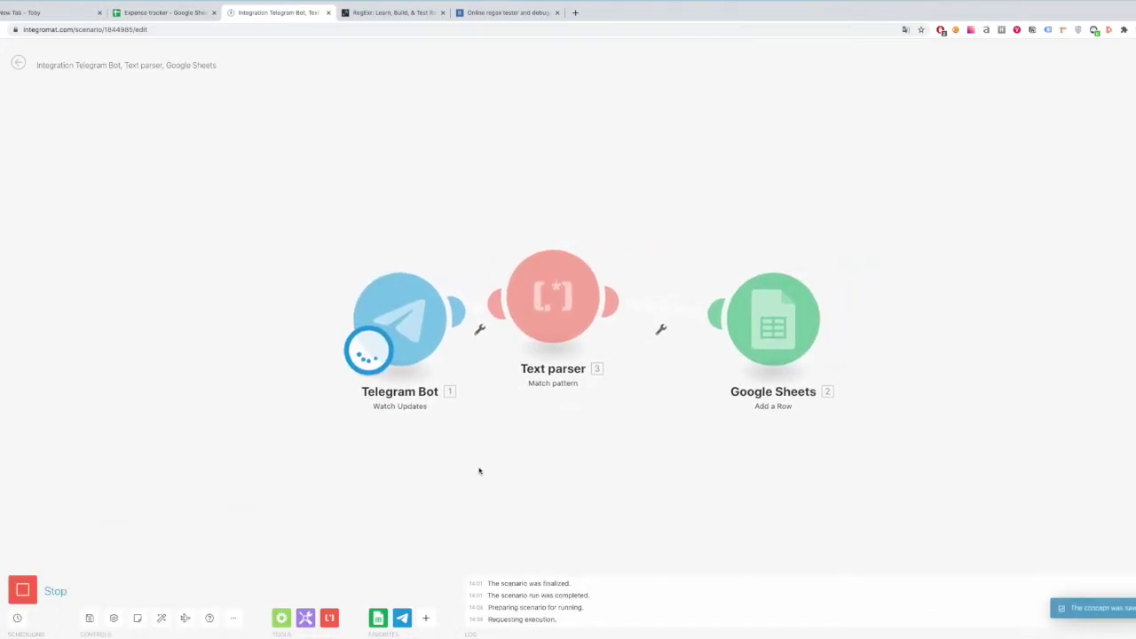
key("super+Tab")
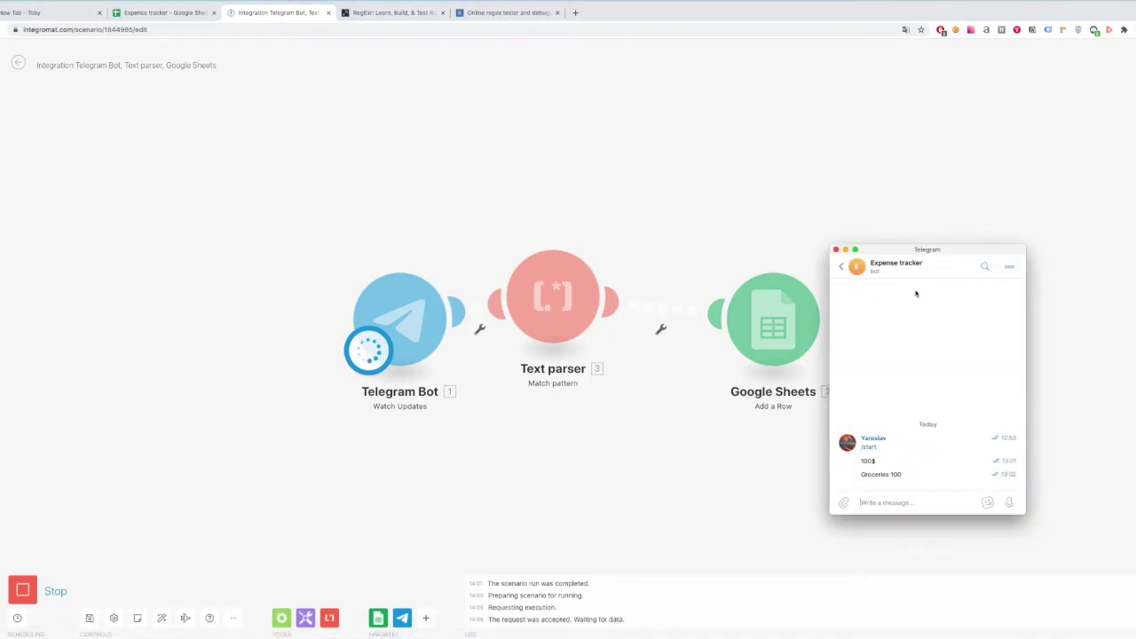
type("100 Coffee")
key("Return")
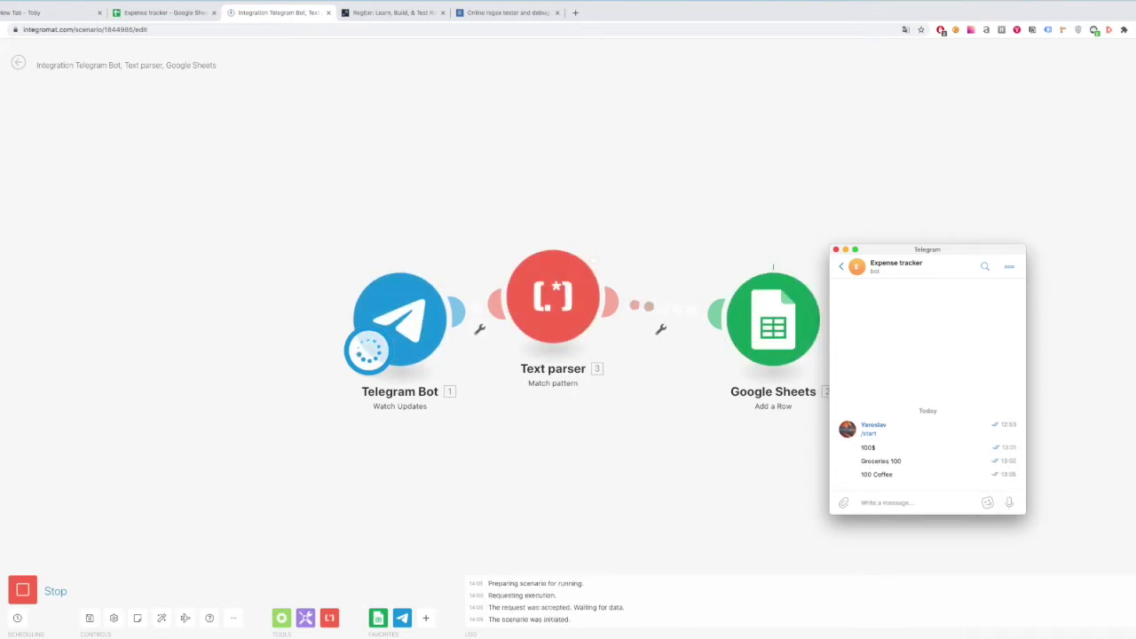
left_click(826, 278)
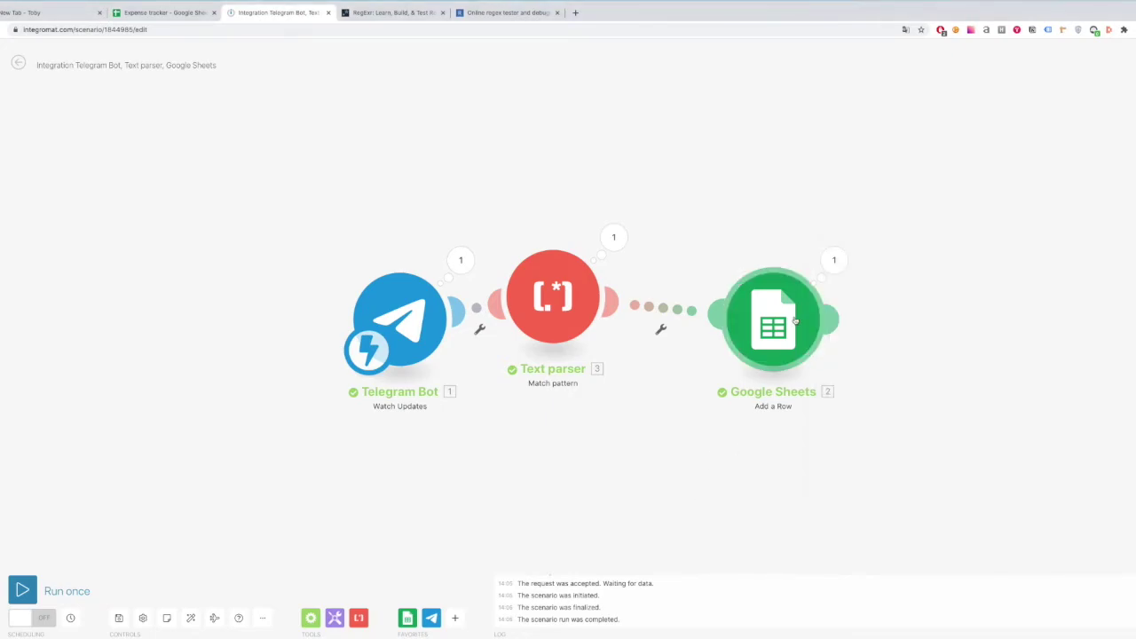
Inspect the Google Sheets module's operation output, and check the new row's $ and Category cells in the Expense tracker spreadsheet
left_click(827, 263)
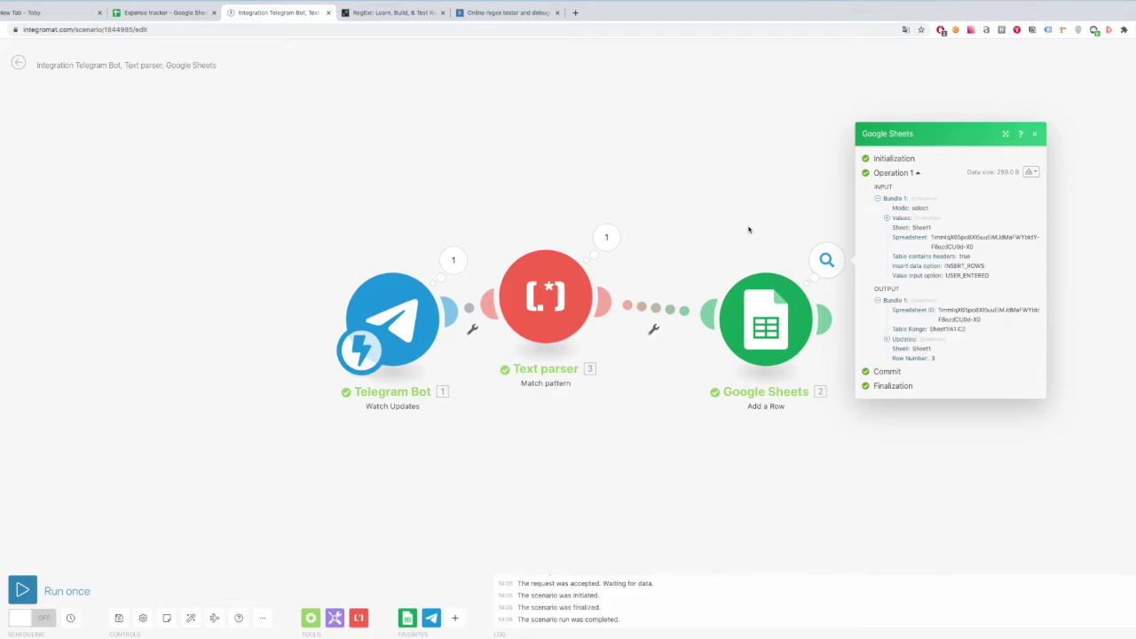
left_click(699, 188)
left_click(150, 14)
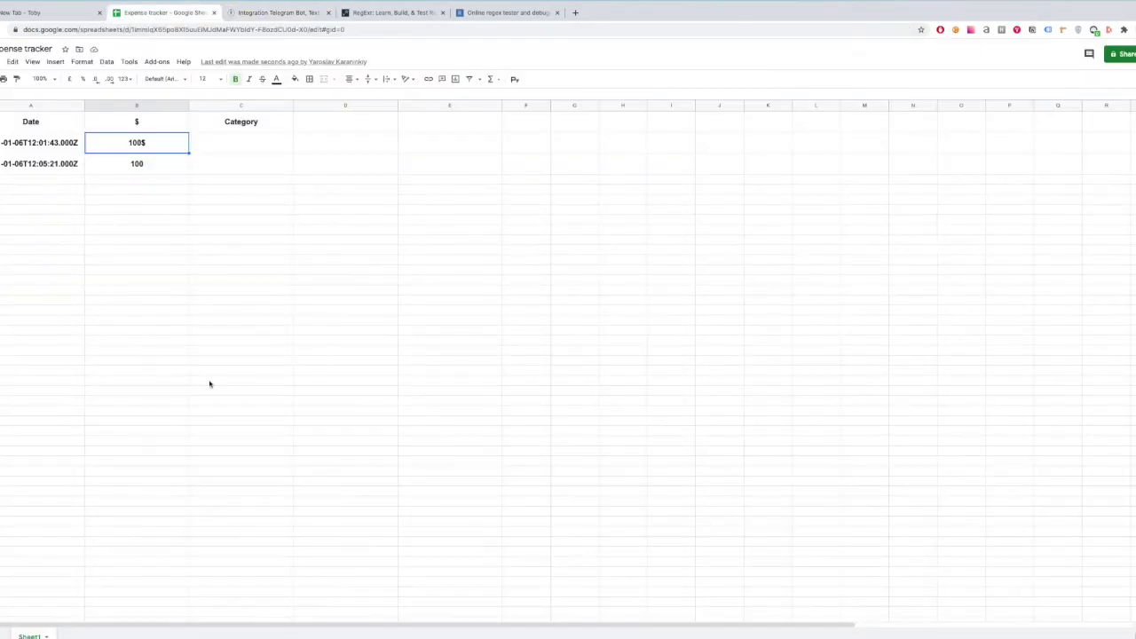
left_click(131, 165)
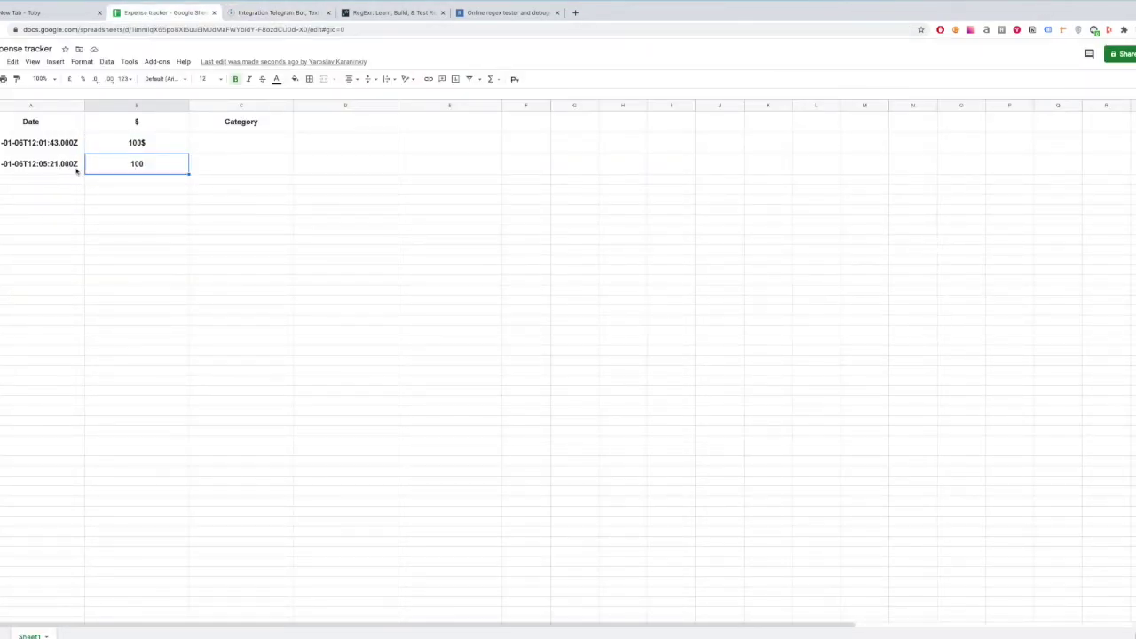
double_click(137, 163)
double_click(136, 159)
left_click(141, 122)
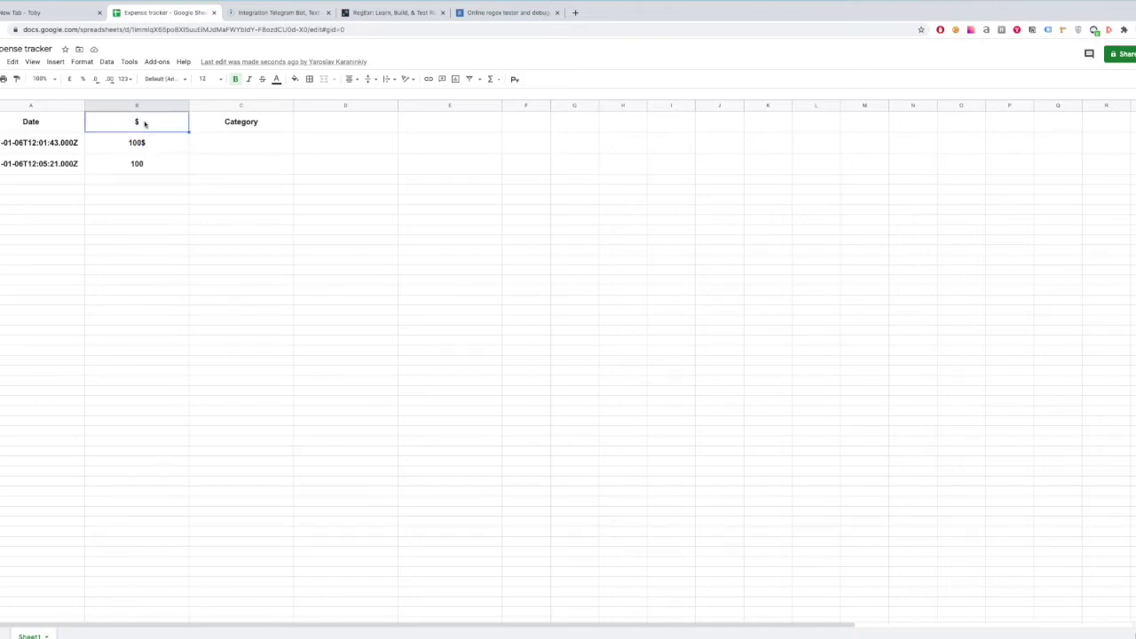
double_click(145, 124)
left_click(154, 167)
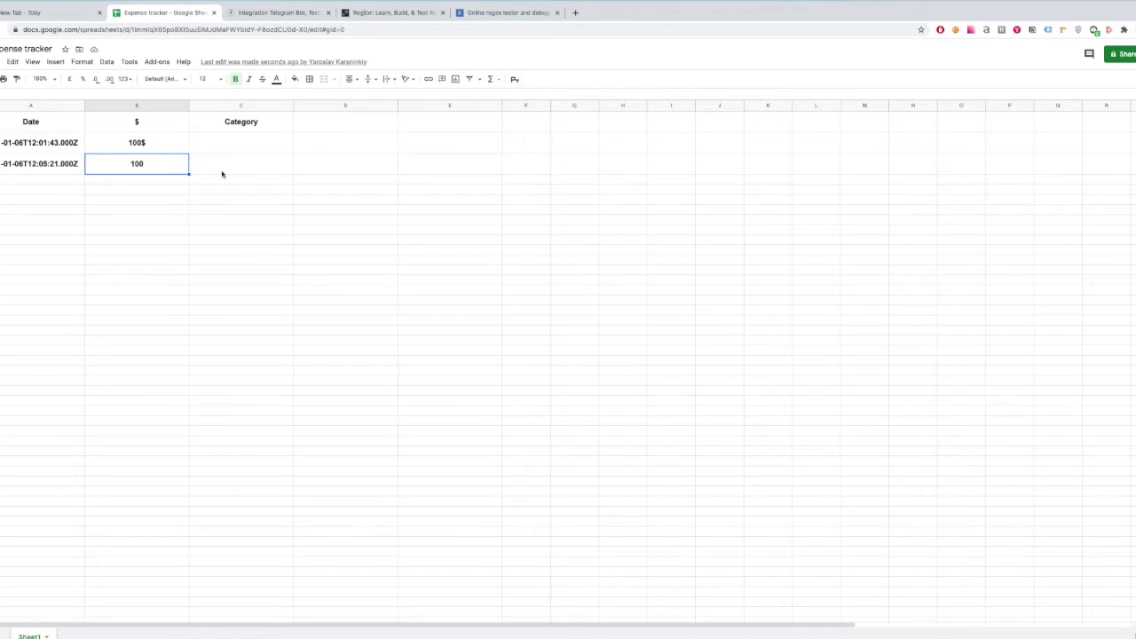
left_click(225, 172)
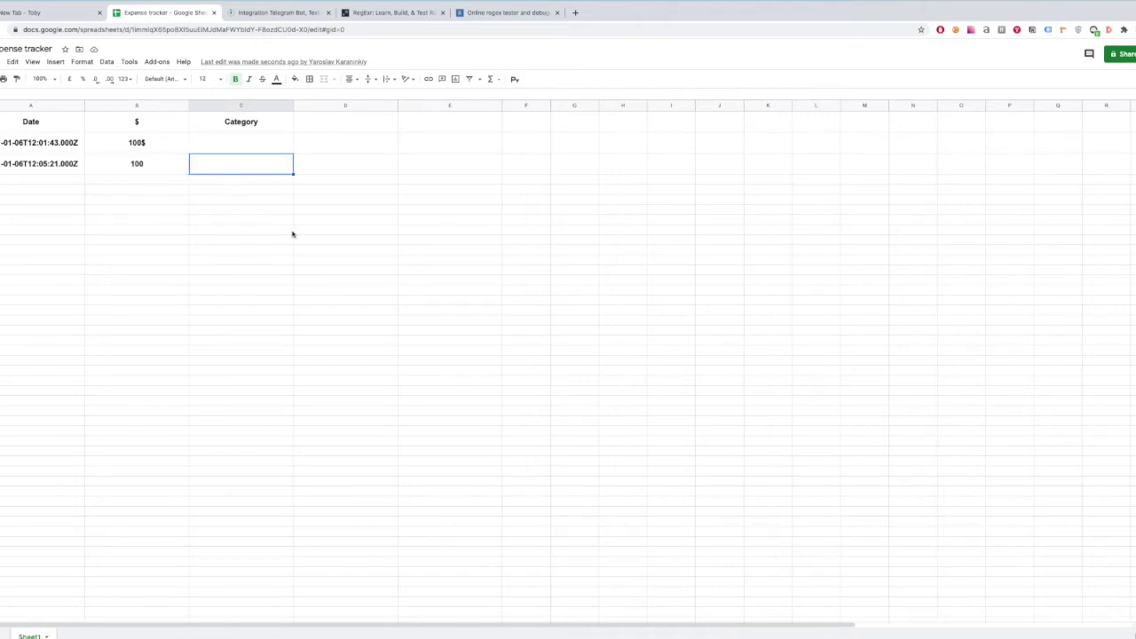
Back in the scenario, add a second Text parser Match pattern module before the Google Sheets module
left_click(278, 12)
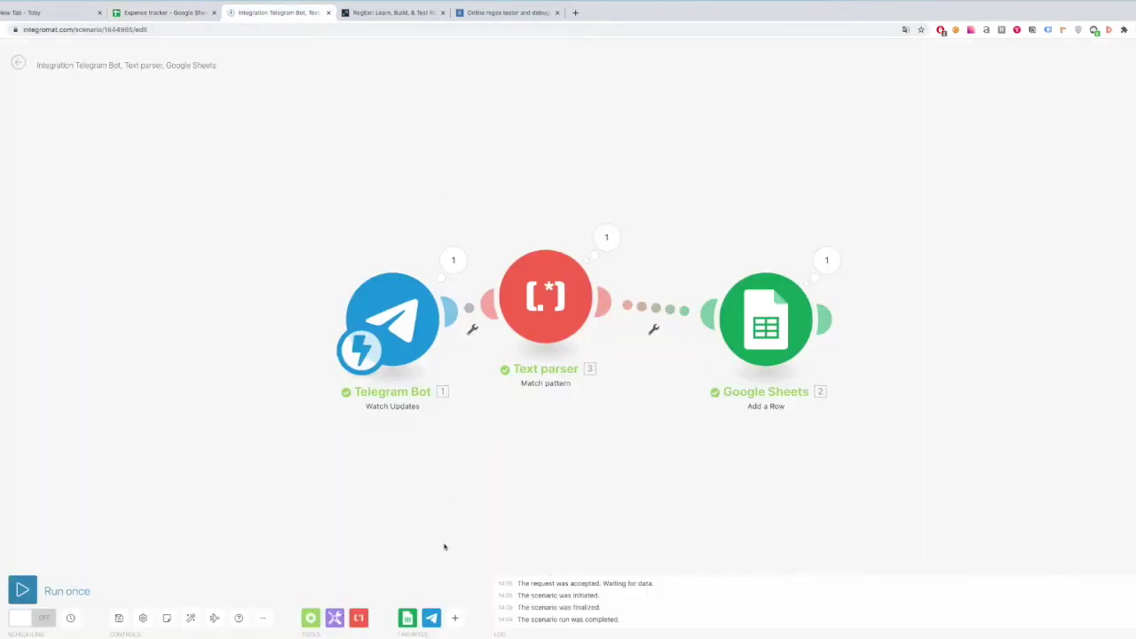
left_click(359, 618)
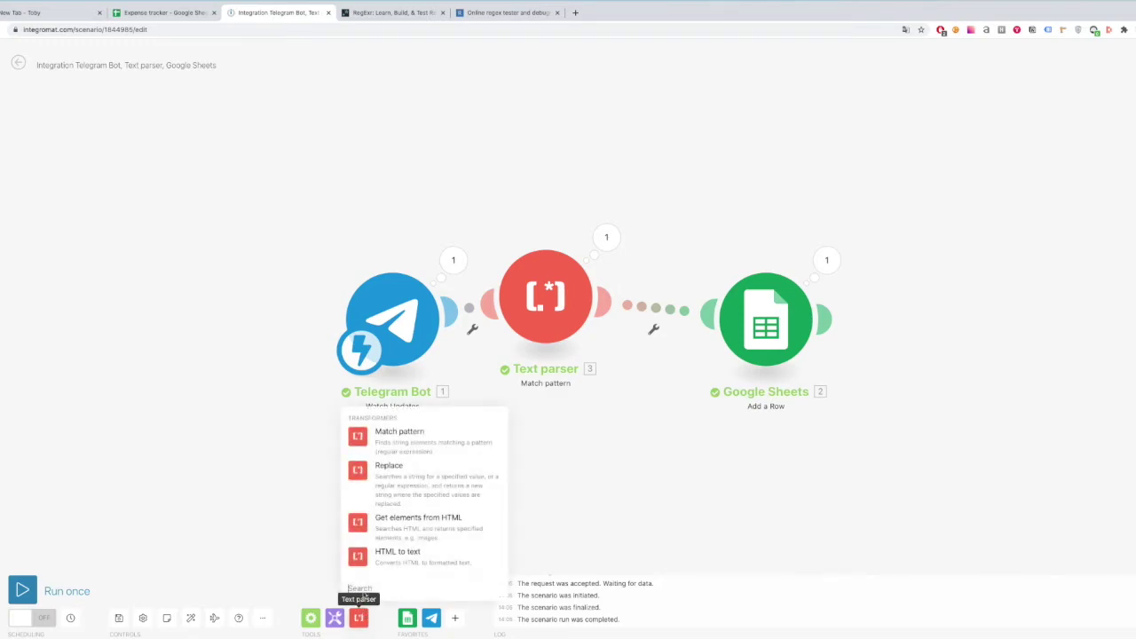
left_click(435, 443)
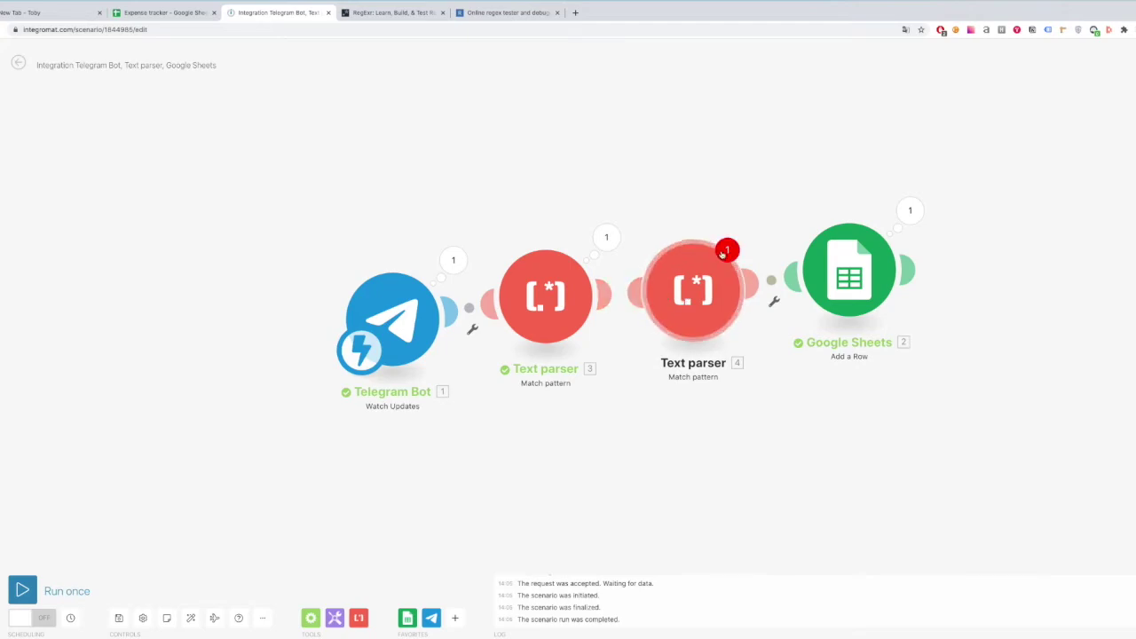
Set the second Text parser's pattern to (?<category>[a-zA-Z]+), starting from the sample named capture group in its settings
left_click(700, 296)
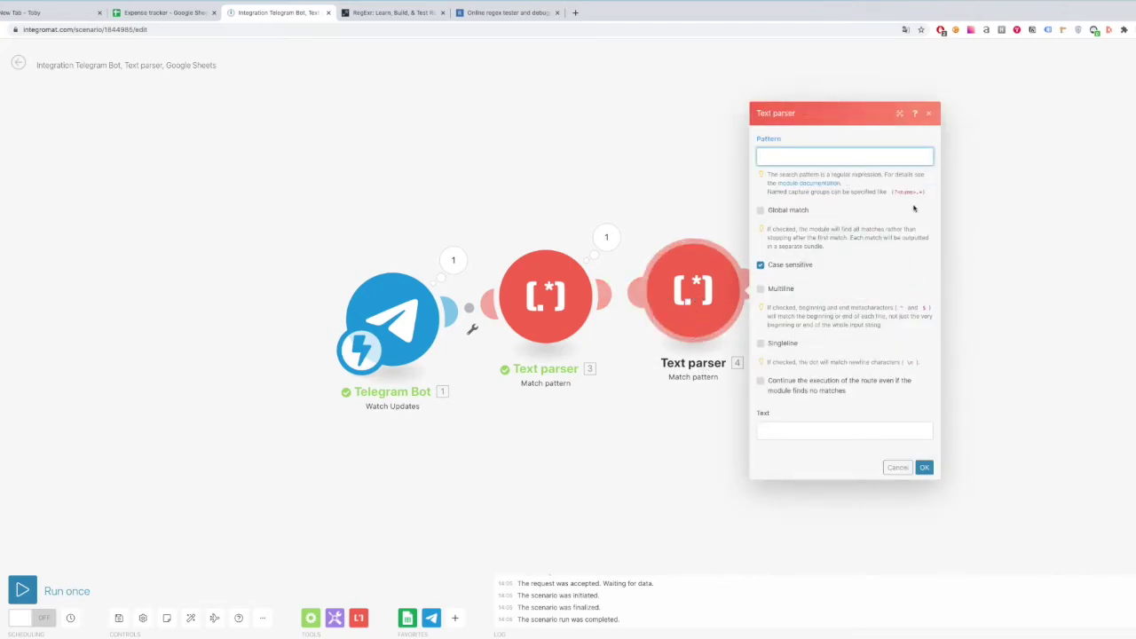
mouse_move(923, 199)
left_mouse_down()
mouse_move(895, 197)
mouse_move(923, 198)
left_mouse_up()
key("ctrl+c")
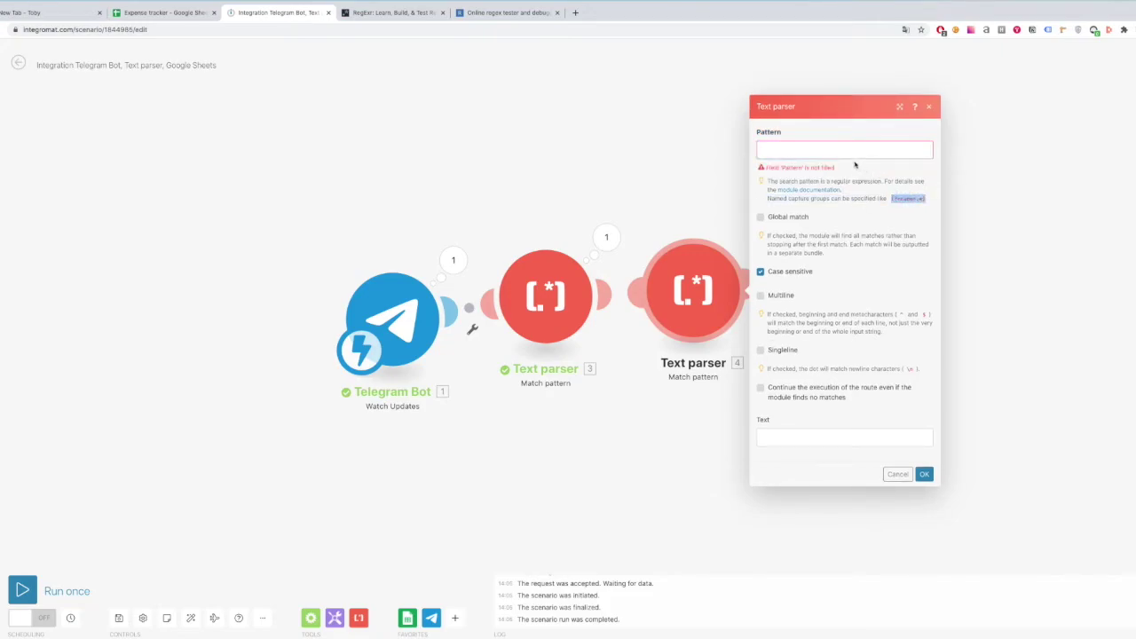
left_click(843, 153)
key("ctrl+v")
double_click(782, 156)
type("cat")
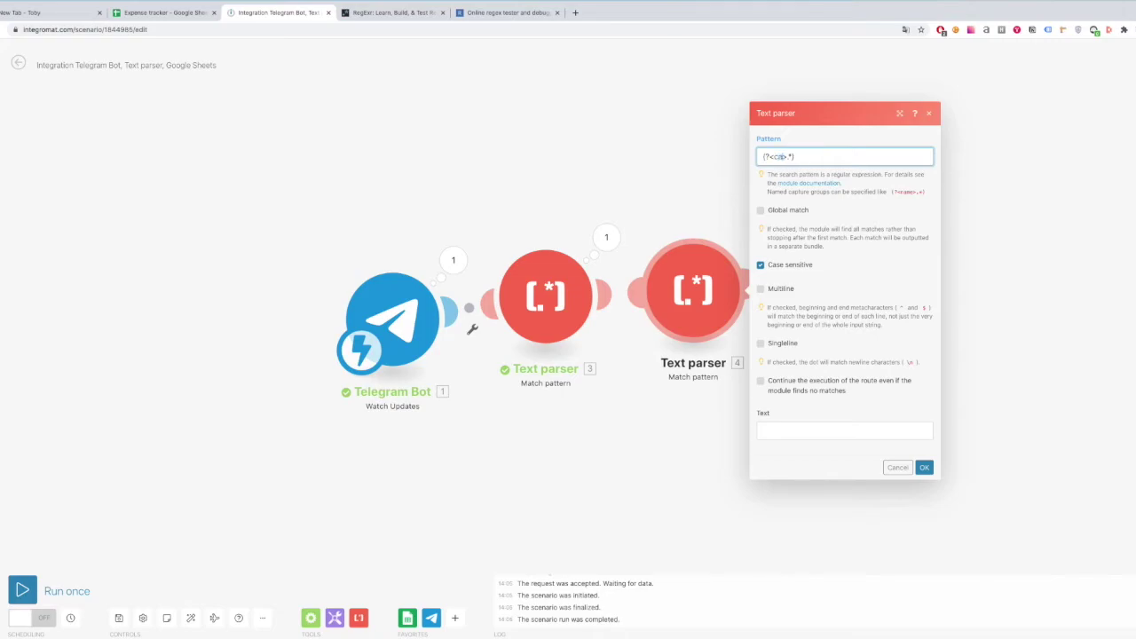
type("egor")
key("BackSpace")
key("BackSpace")
type("ory")
type("a-zA-Z]+")
left_click_drag(839, 156, 809, 156)
double_click(784, 154)
Map the Telegram message's Text to the second Text parser's Text input and confirm the module settings
left_click(904, 433)
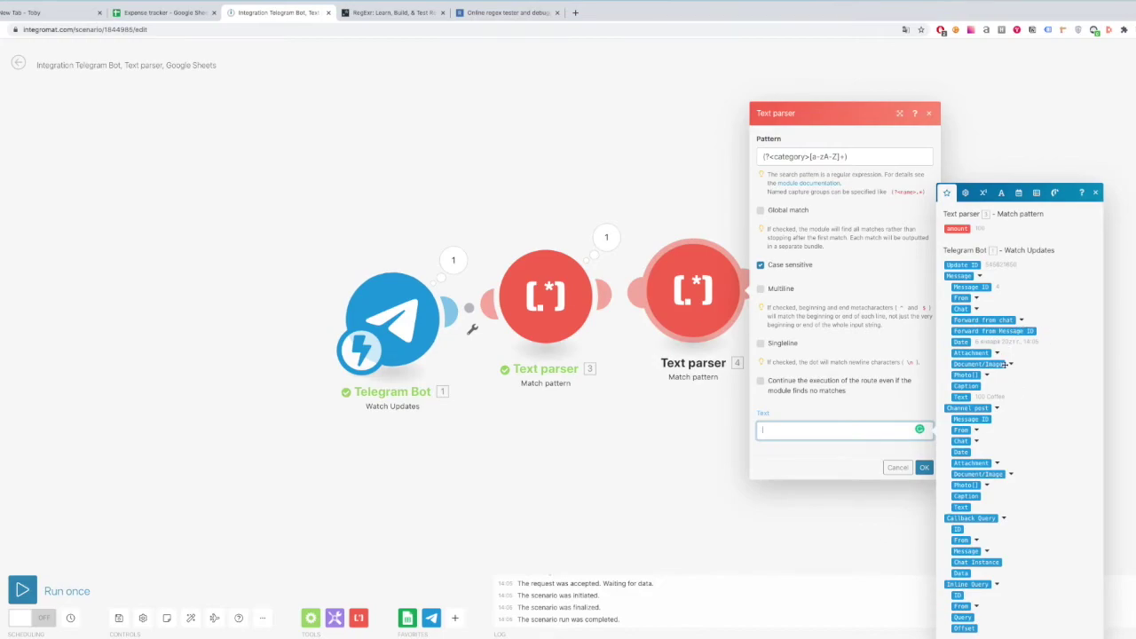
left_click(962, 397)
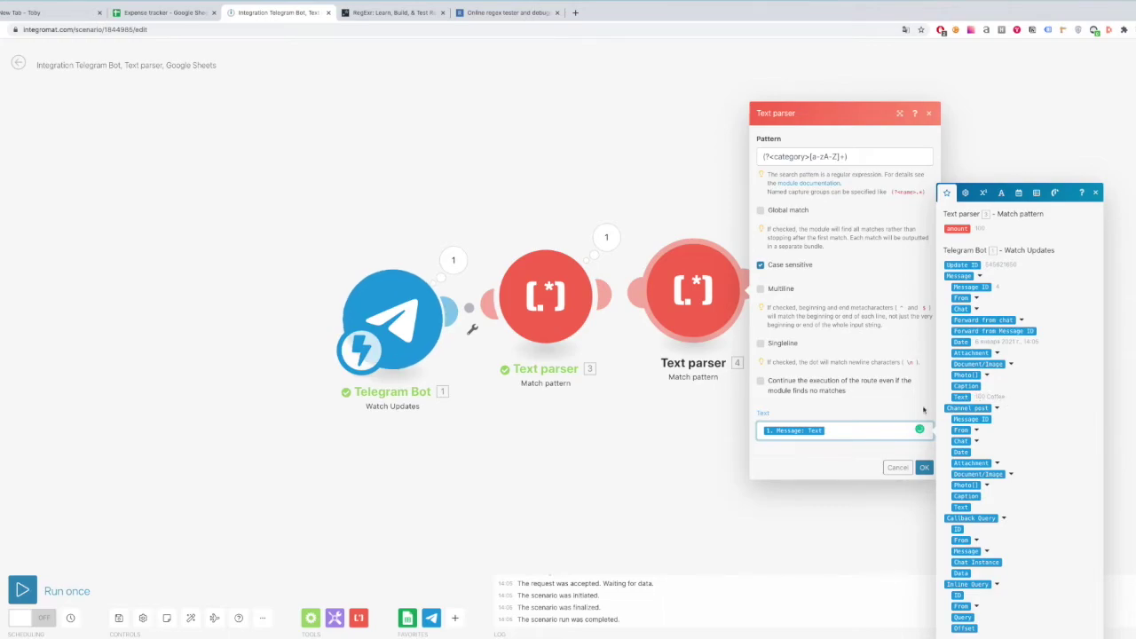
left_click(856, 463)
left_click(924, 466)
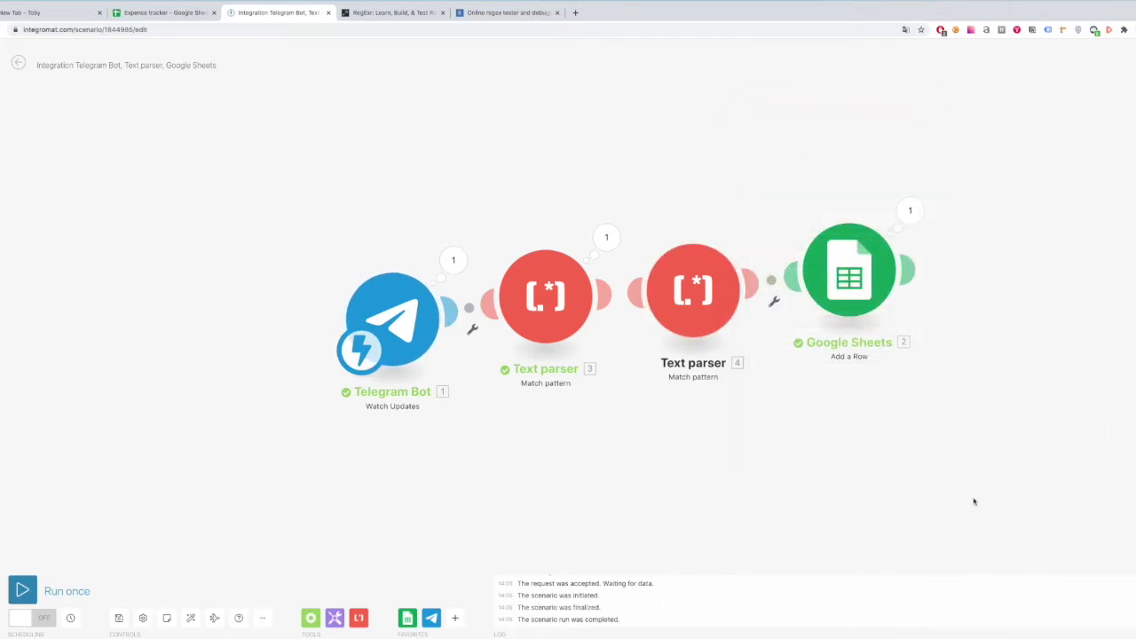
In the Google Sheets module, map the second Text parser's category to the Category column and confirm
left_click(850, 275)
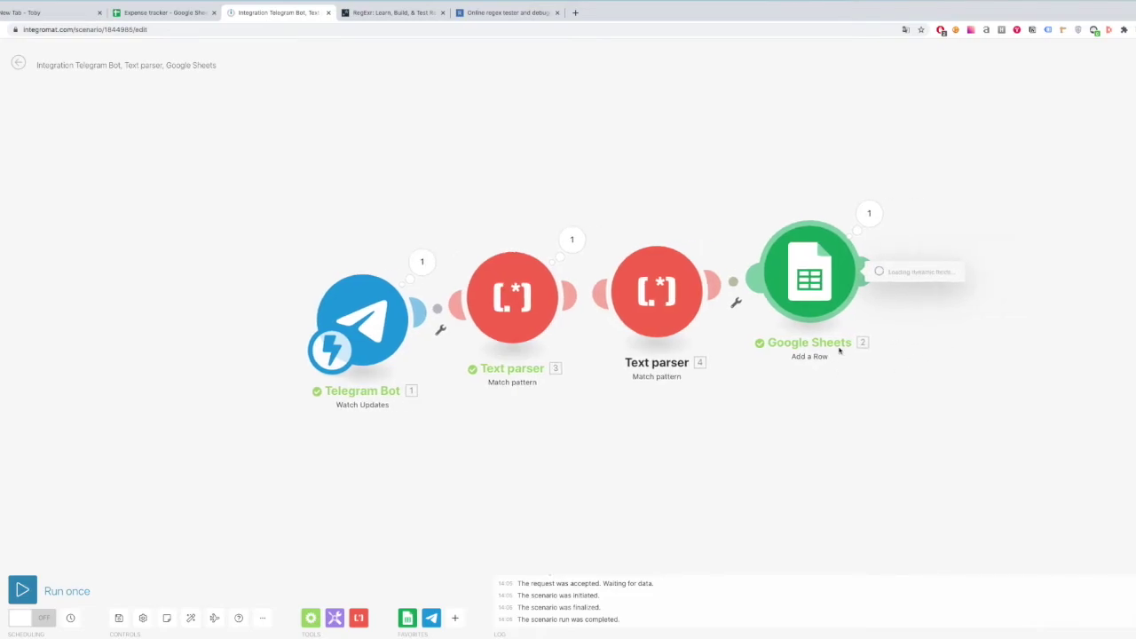
left_click(941, 427)
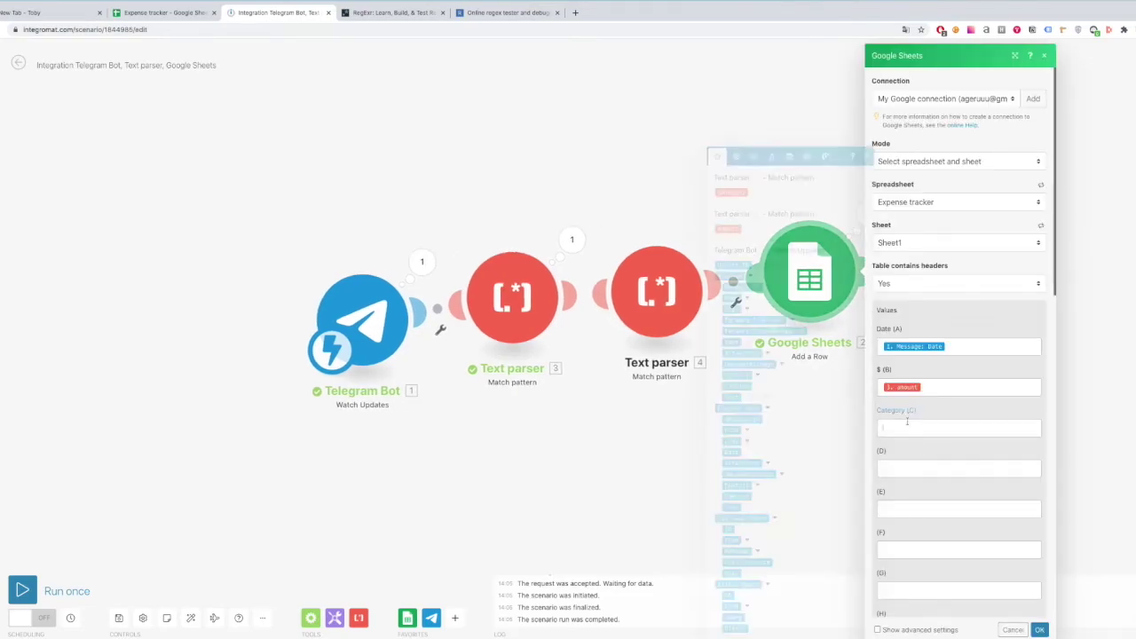
left_click_drag(731, 192, 732, 192)
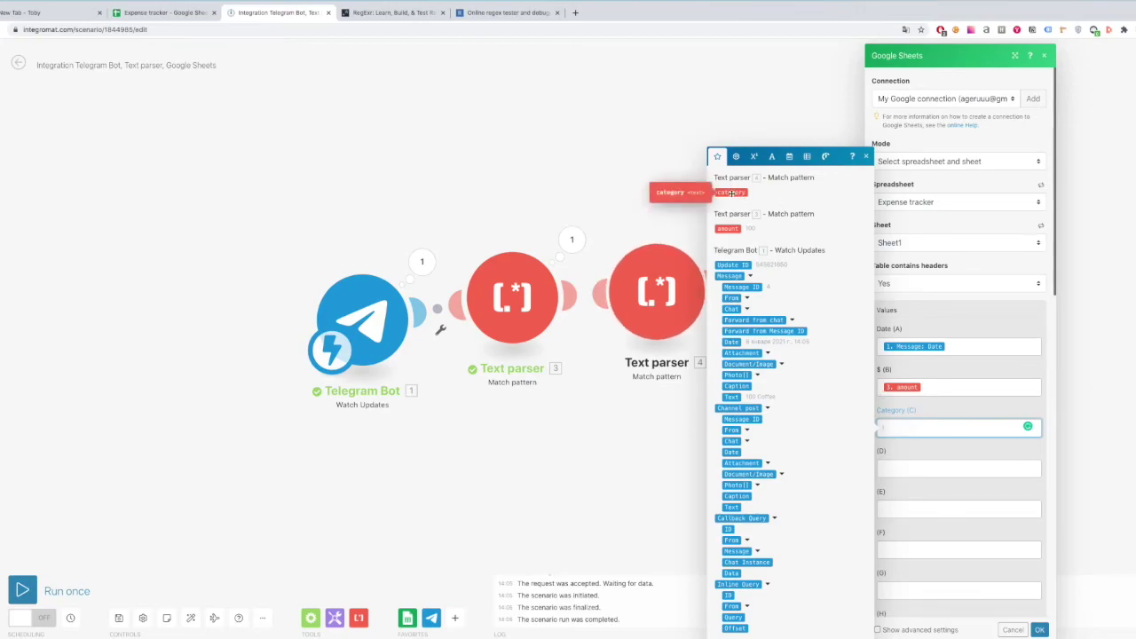
left_click(731, 191)
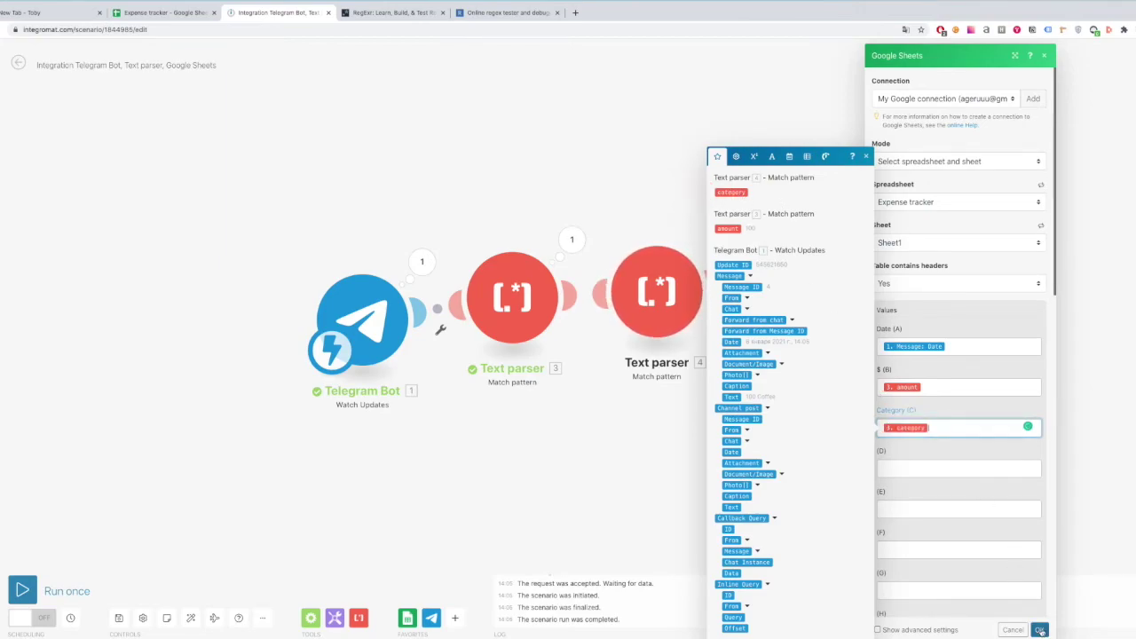
left_click(1040, 630)
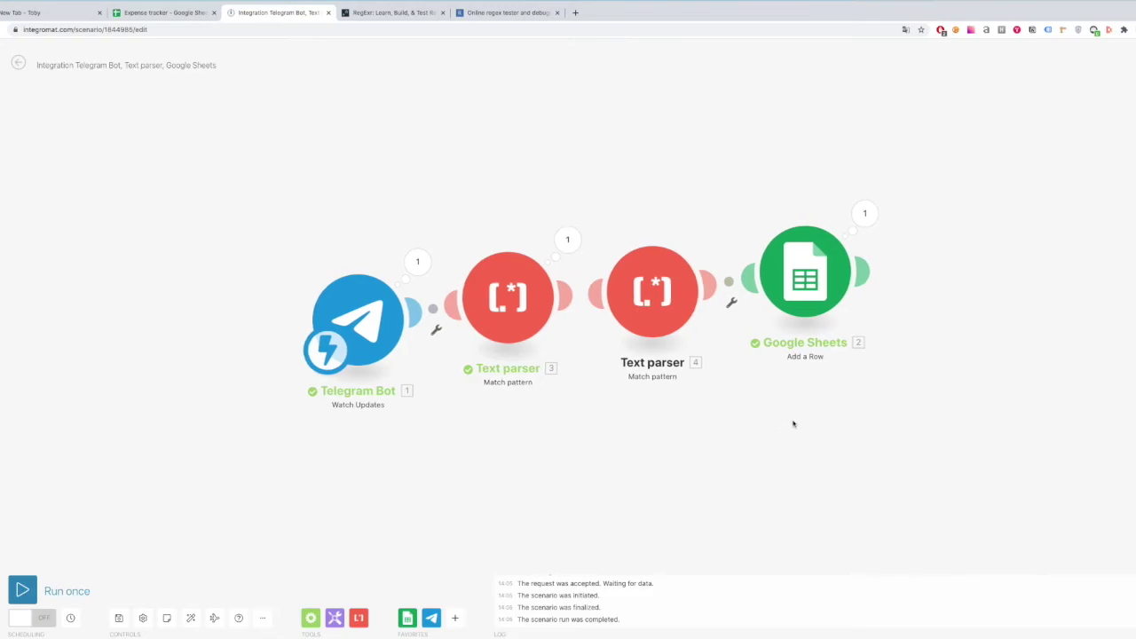
Space out the Google Sheets and second Text parser modules, and run the scenario once listening for new data
left_click_drag(831, 278, 903, 297)
left_click_drag(654, 293, 731, 282)
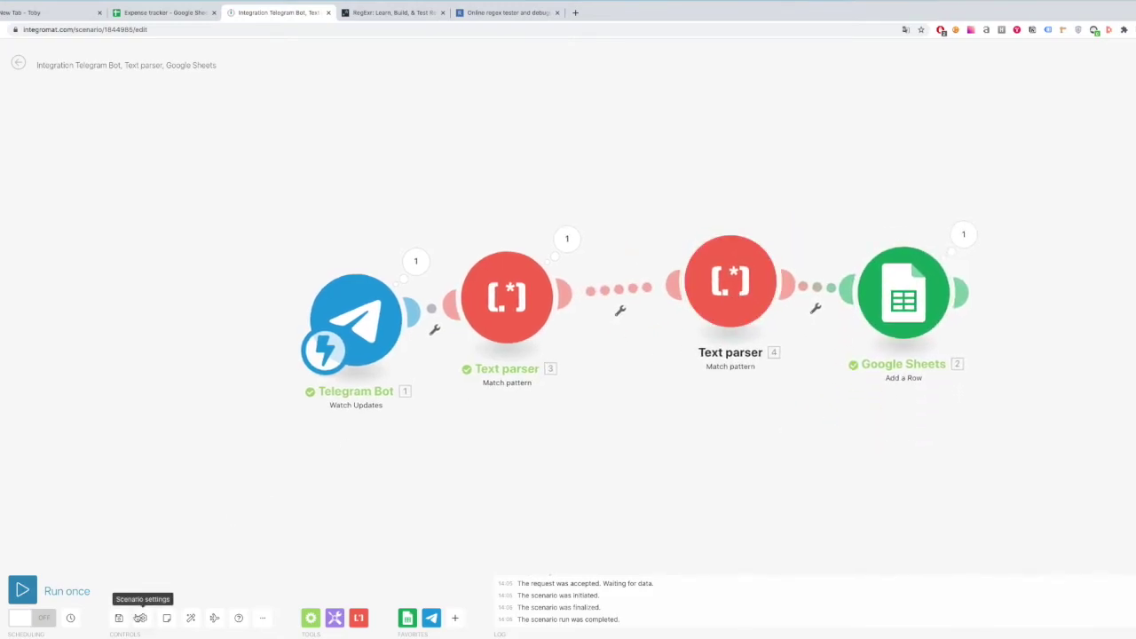
left_click(32, 595)
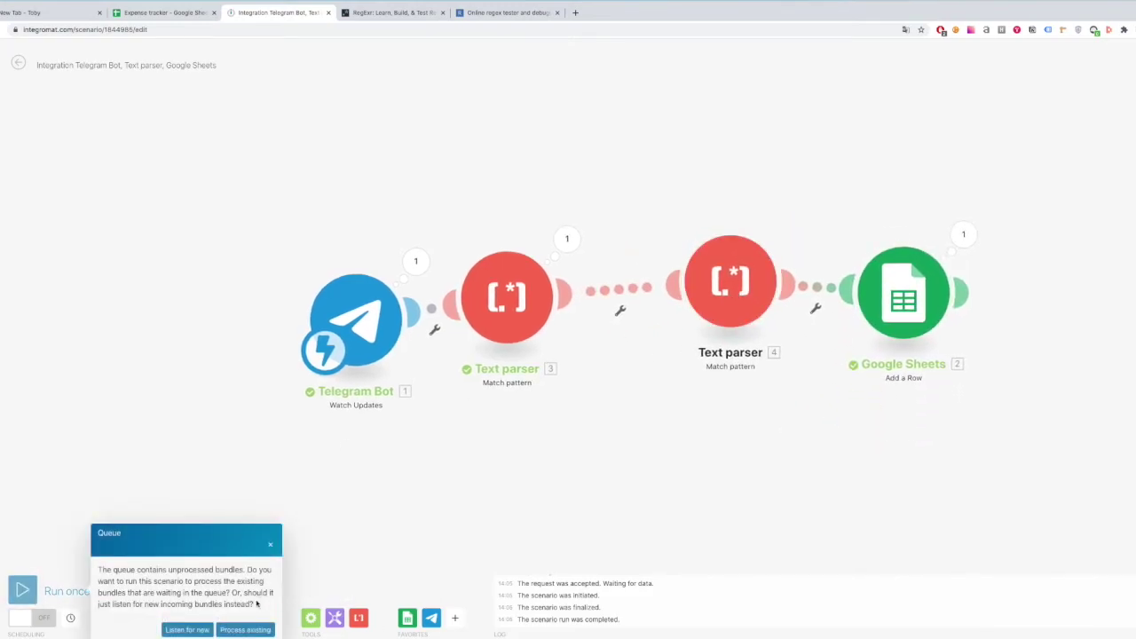
left_click(187, 629)
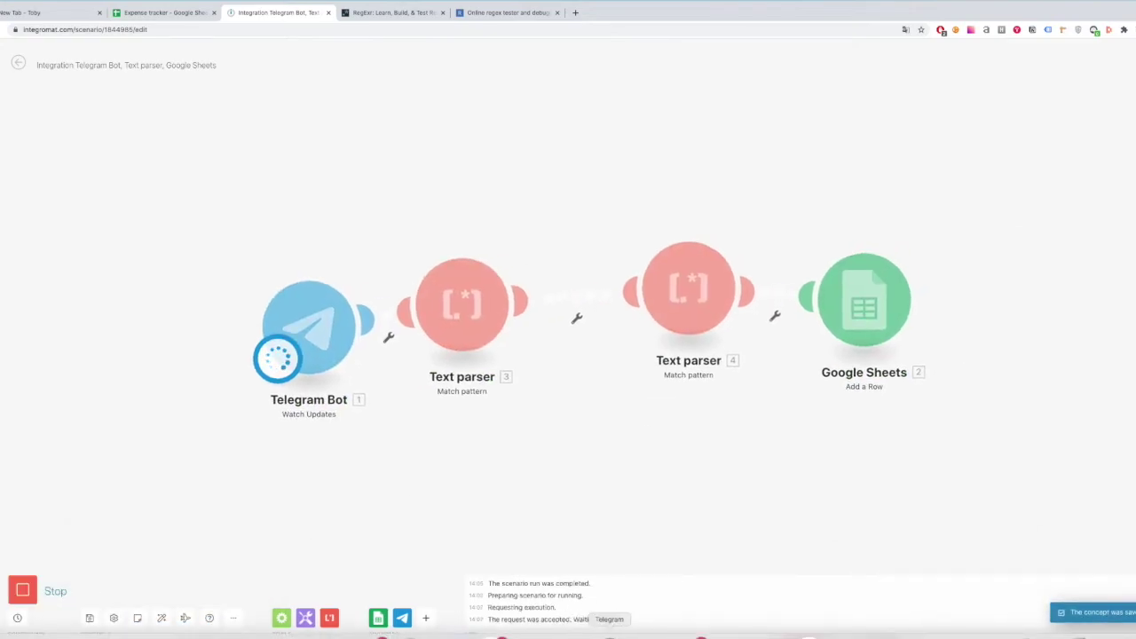
In Telegram, send "60 Utilities" to the Expense tracker bot and return to the scenario
key("super+Tab")
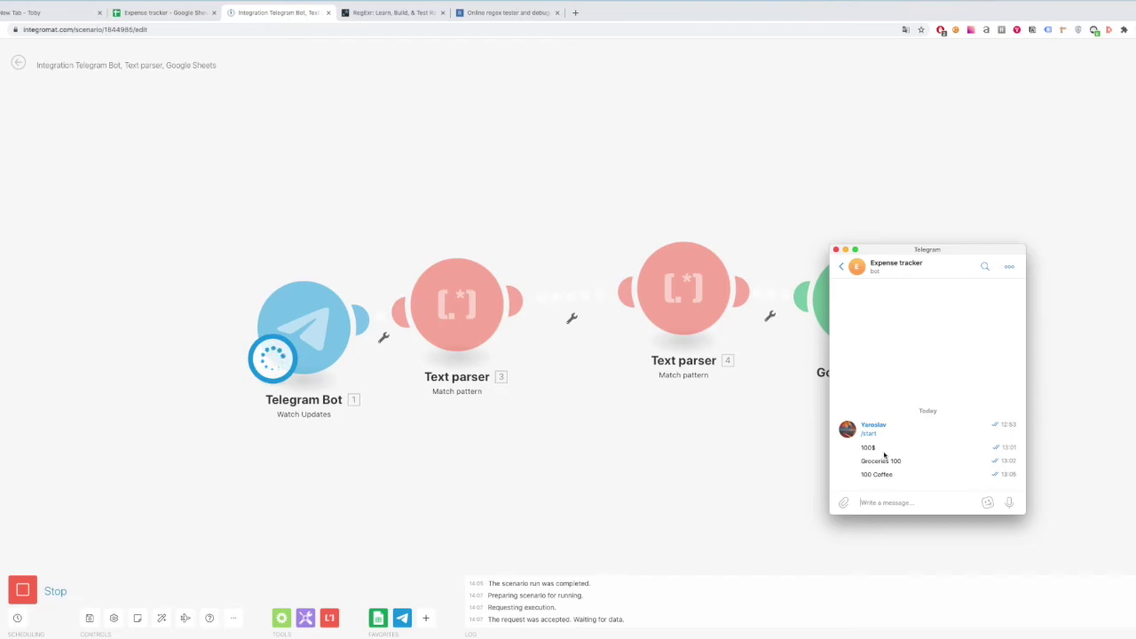
type("60 Utilities")
key("Return")
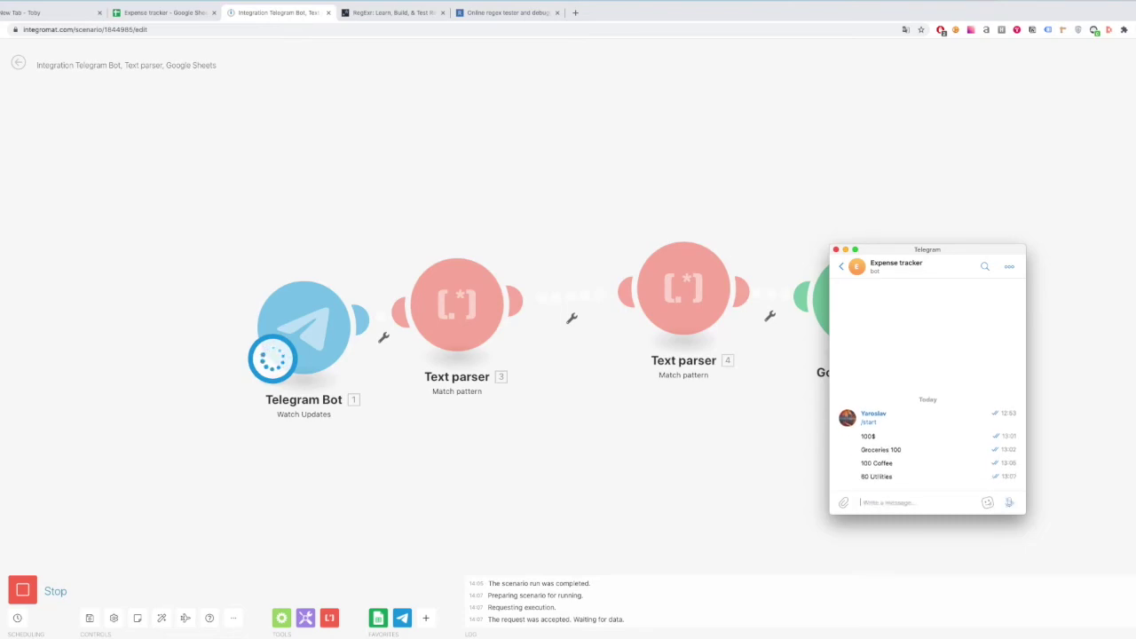
left_click(459, 198)
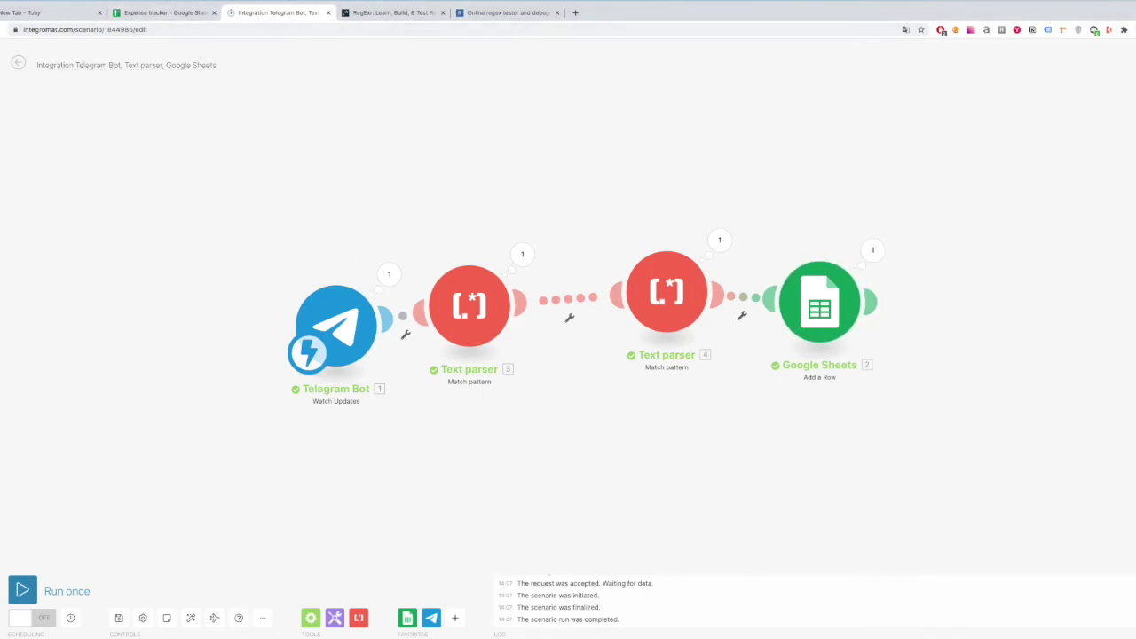
Check the scenario's run log and the latest row's date, amount and category in the Expense tracker spreadsheet
left_click_drag(625, 622, 524, 619)
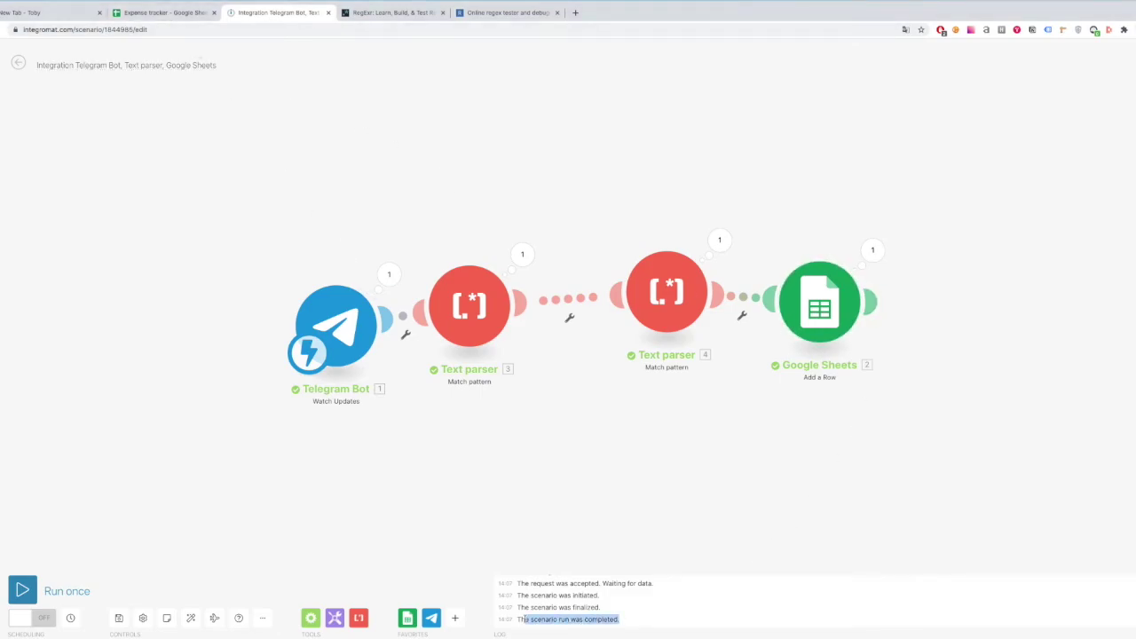
left_click(188, 12)
left_click(199, 185)
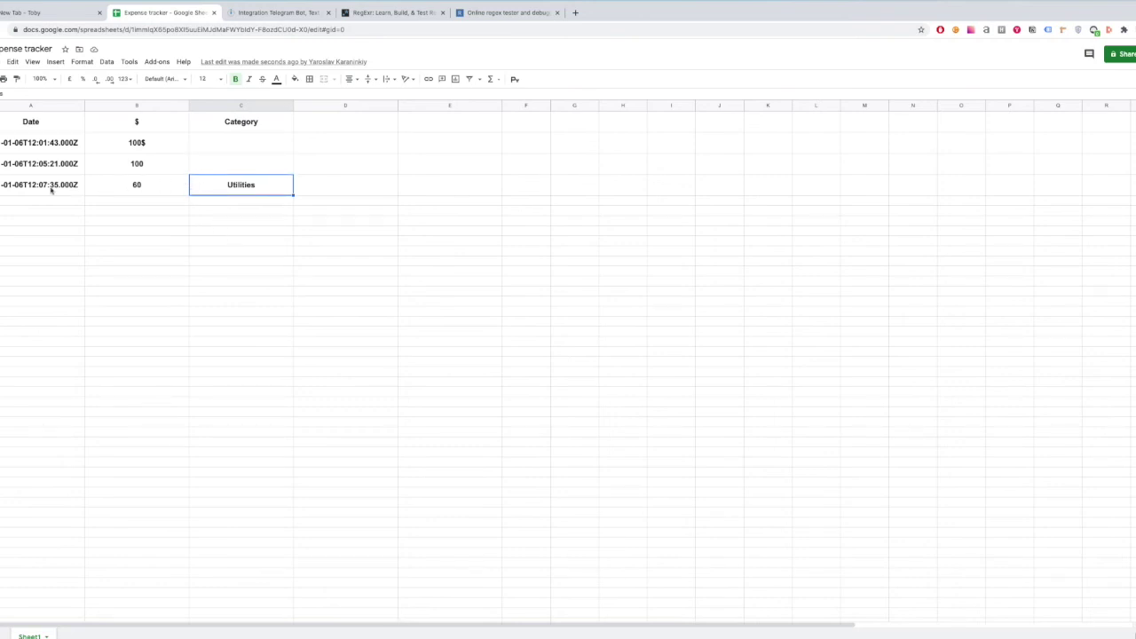
left_click_drag(51, 189, 213, 184)
left_click(213, 187)
left_click(235, 210)
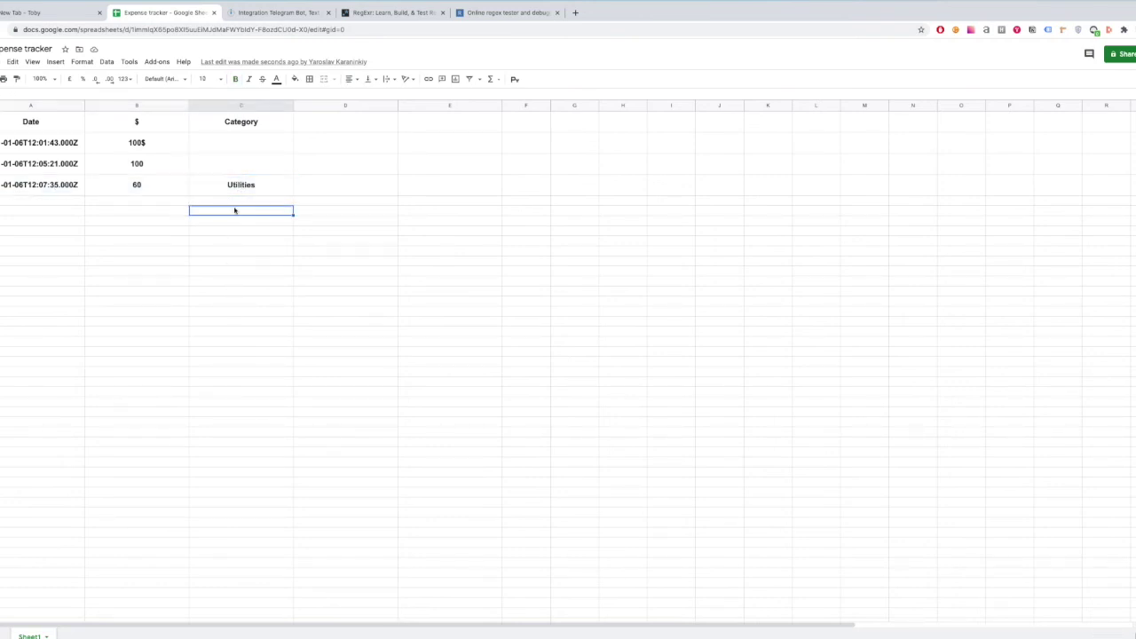
left_click(209, 187)
Look over the regex101 tester, and examine the RegExr cheatsheet and its sample expression
left_click(503, 14)
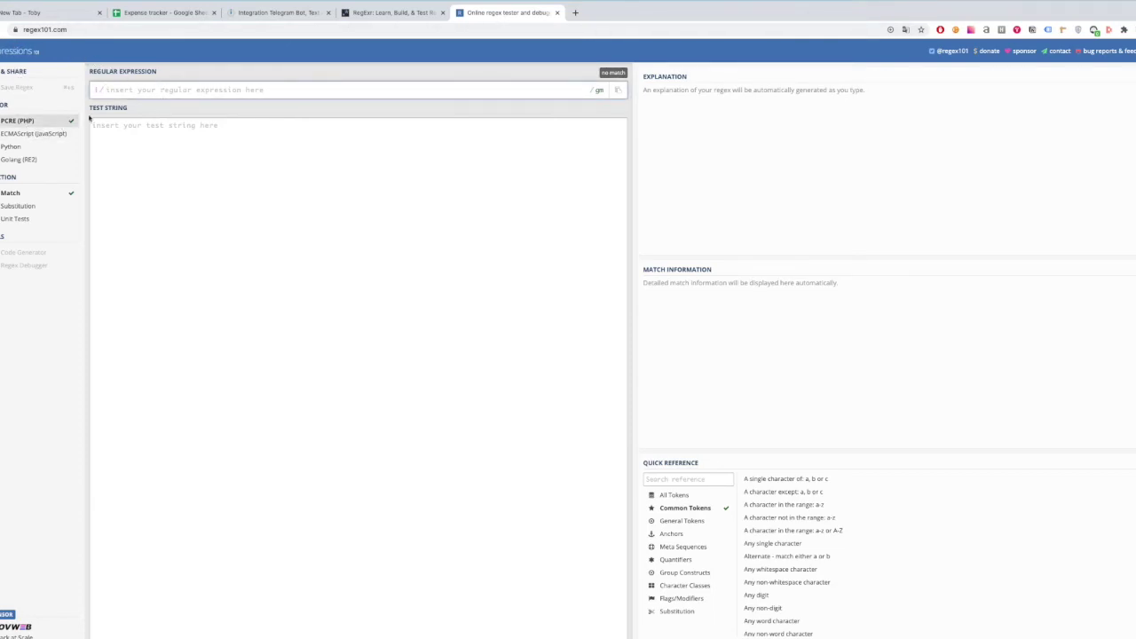
left_click(373, 15)
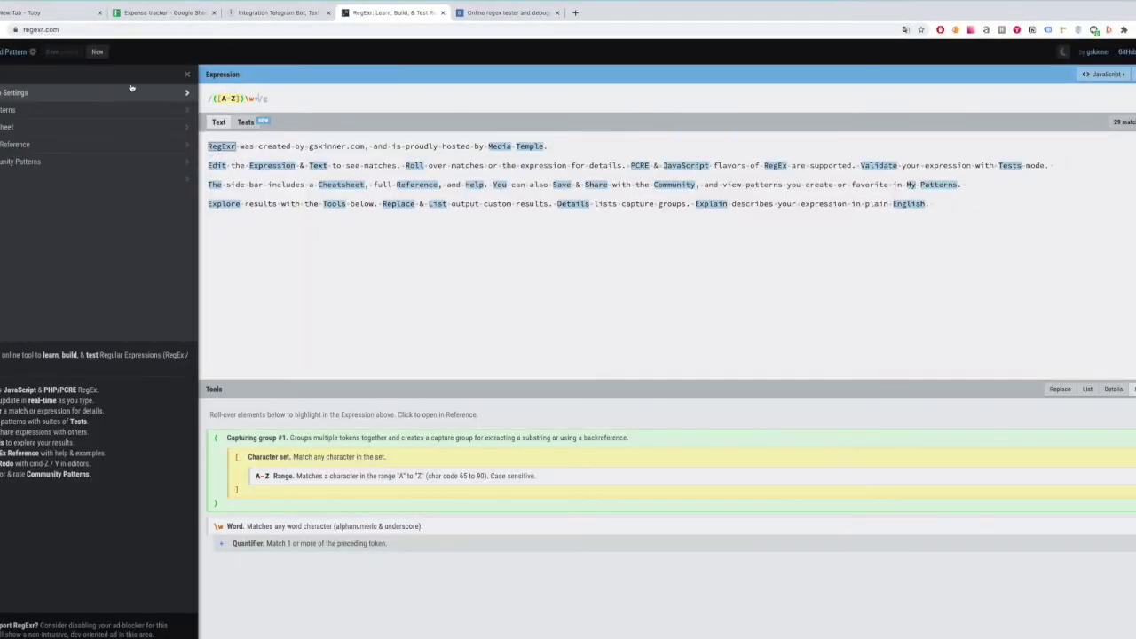
left_click(83, 130)
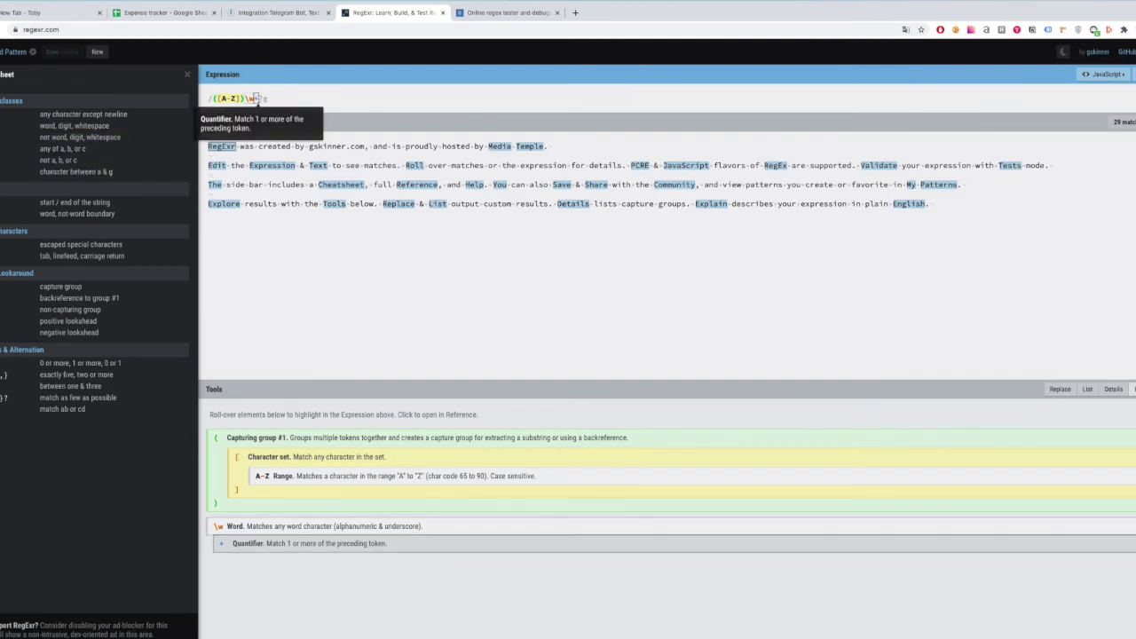
left_click_drag(258, 98, 212, 98)
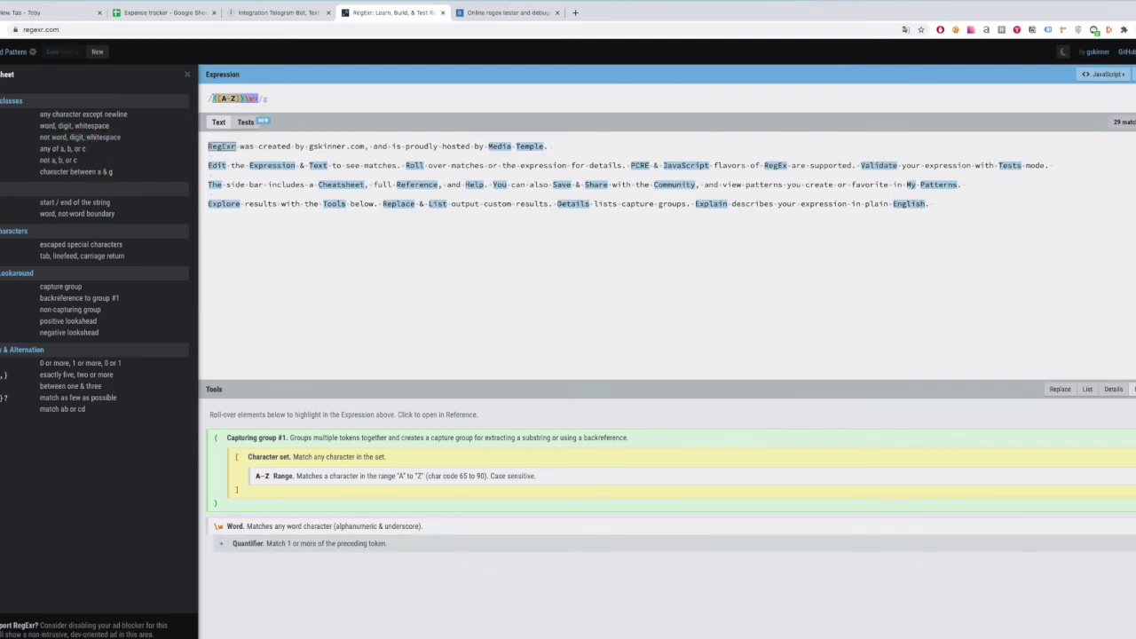
Back in the scenario, review the patterns set in the first and second Text parser modules
left_click(275, 13)
left_click(468, 306)
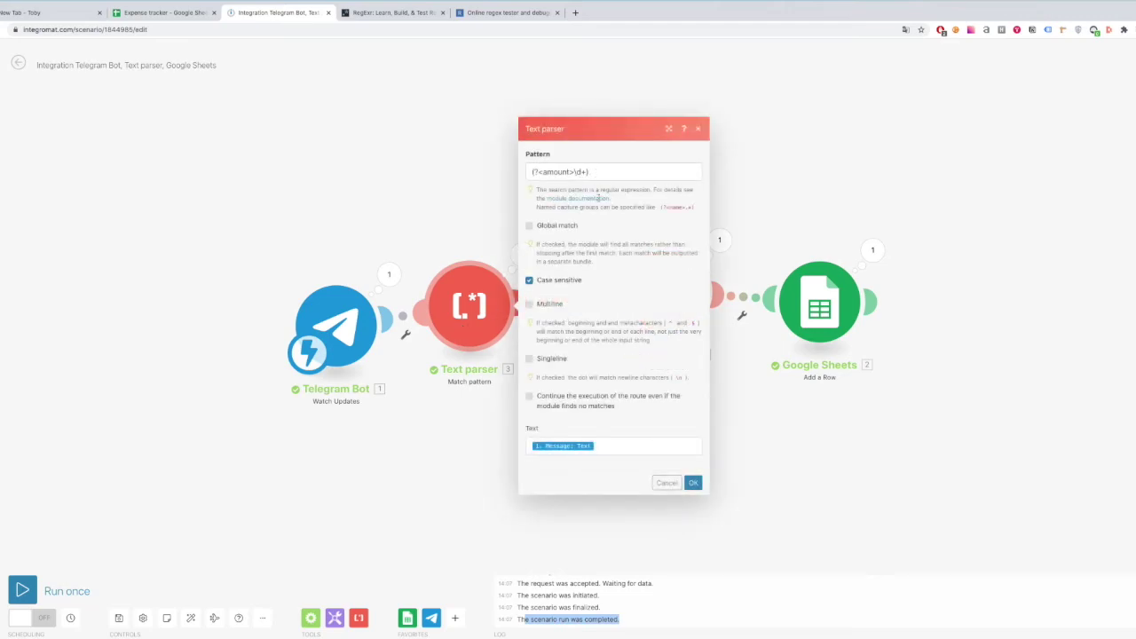
left_click(715, 293)
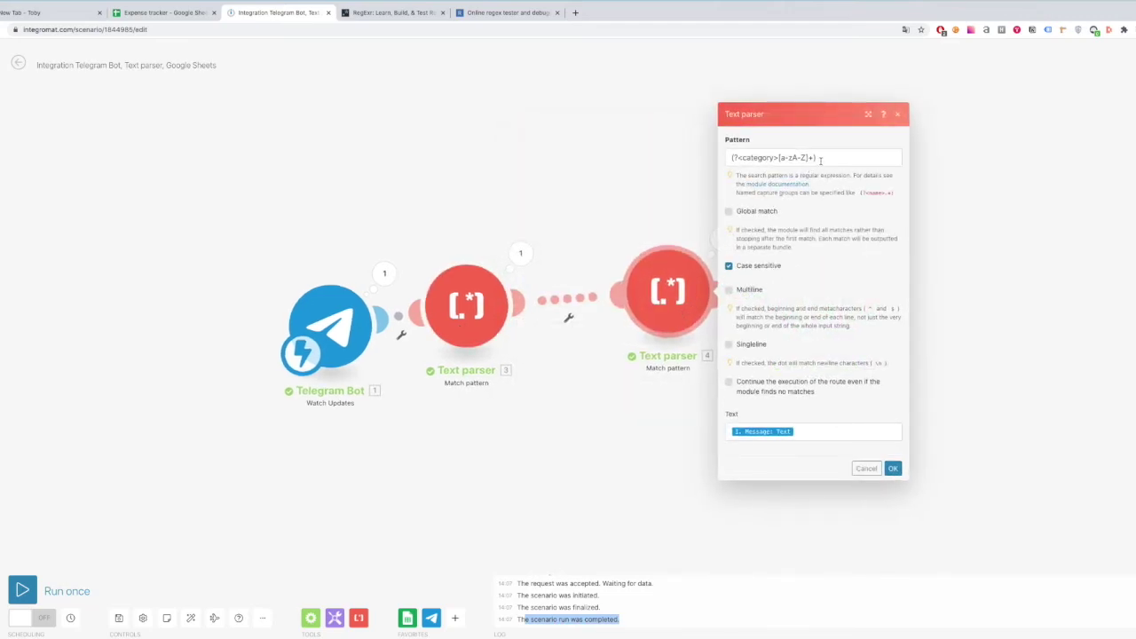
Copy the second Text parser's category pattern into RegExr's expression and remove the ?<category> group name
left_click_drag(821, 160, 723, 158)
left_click(391, 13)
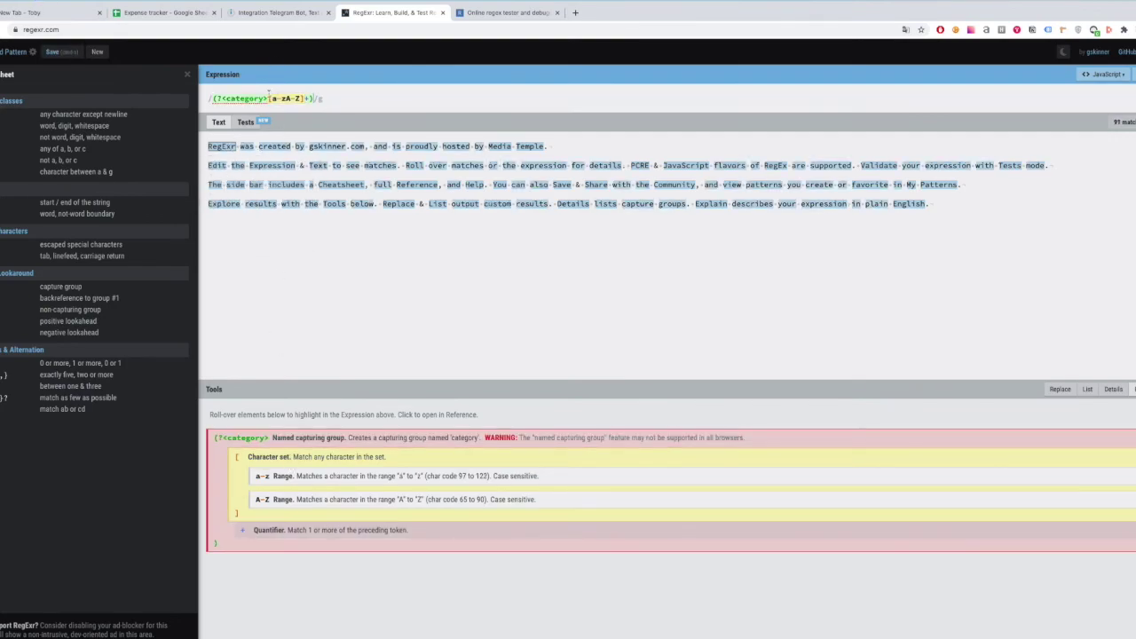
left_click_drag(268, 94, 218, 97)
type("?")
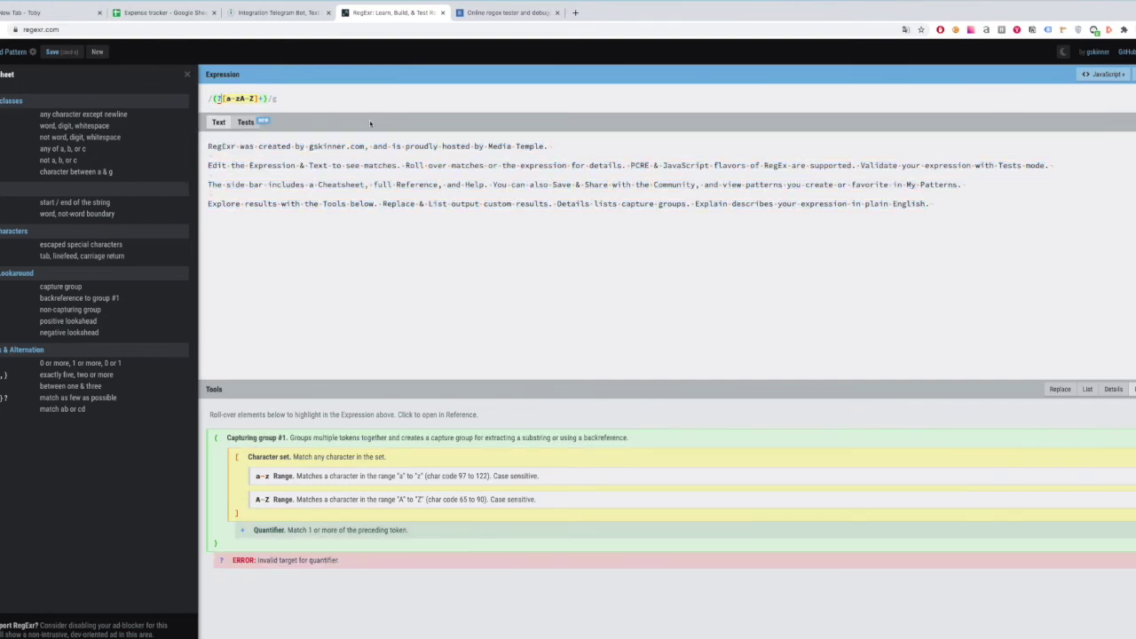
key("BackSpace")
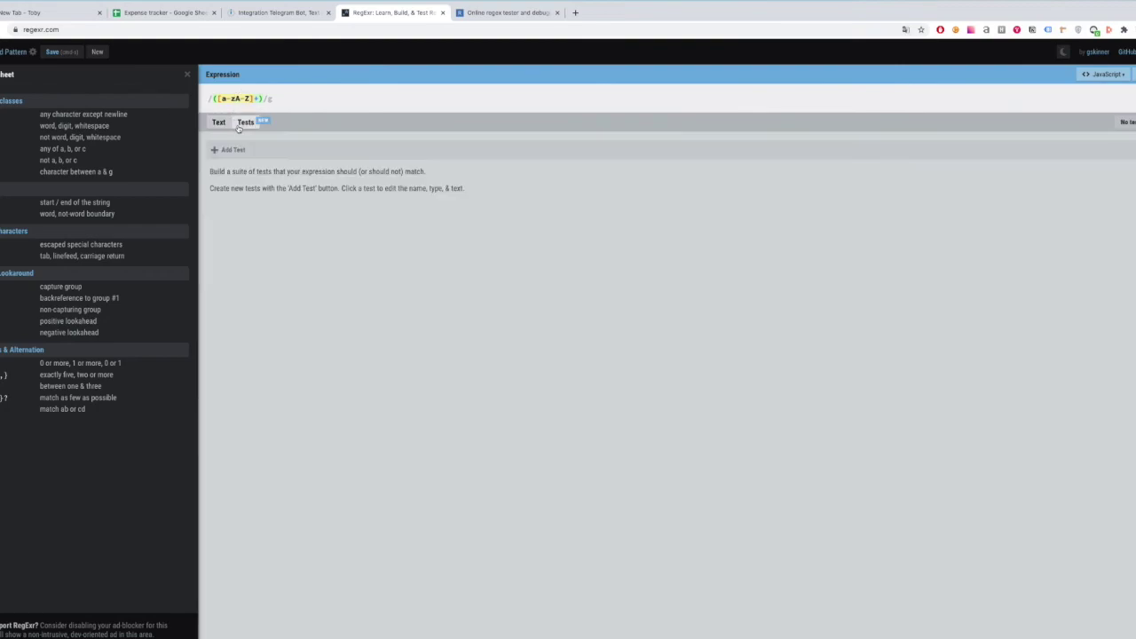
Look at RegExr's Tests and Text views, and insert the [abc] character set from the cheatsheet before [a-zA-Z]
left_click(241, 124)
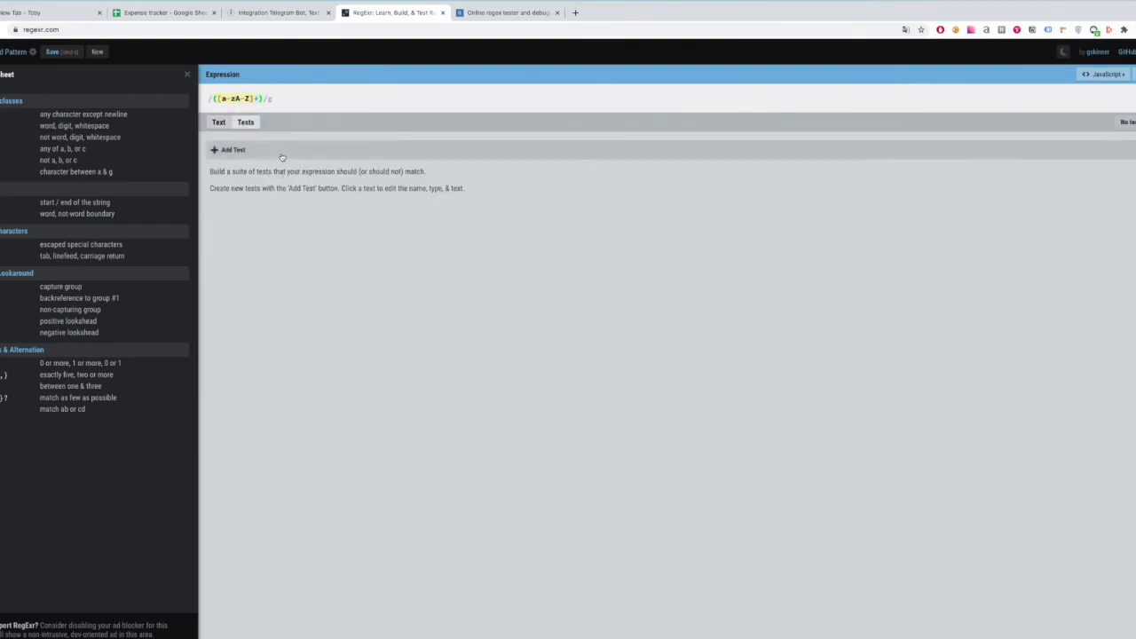
left_click(219, 124)
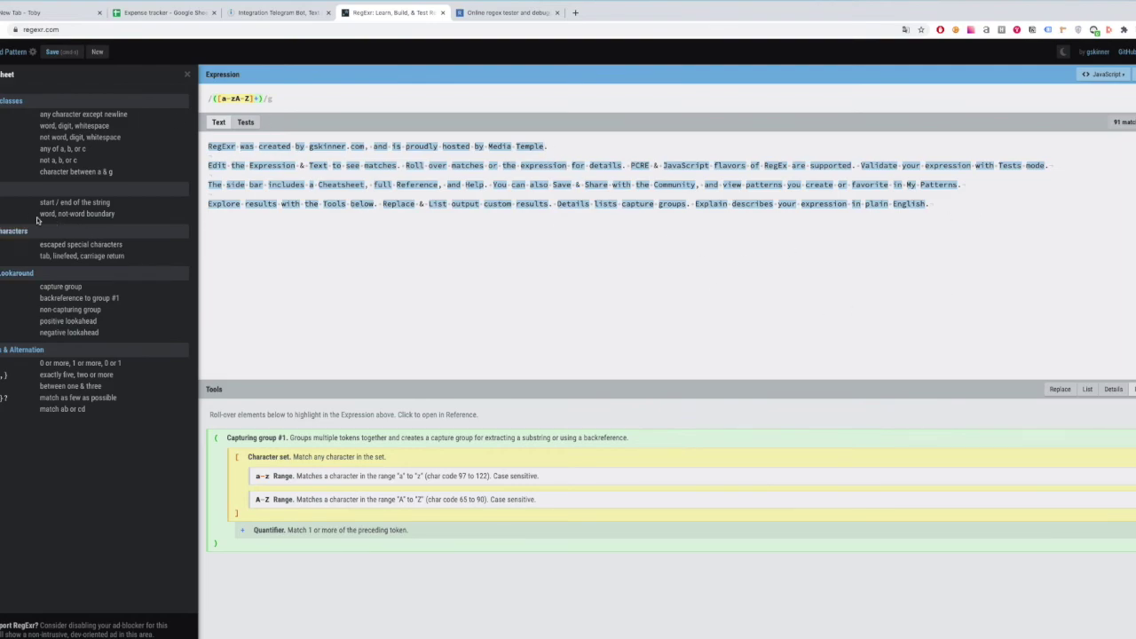
left_click(62, 148)
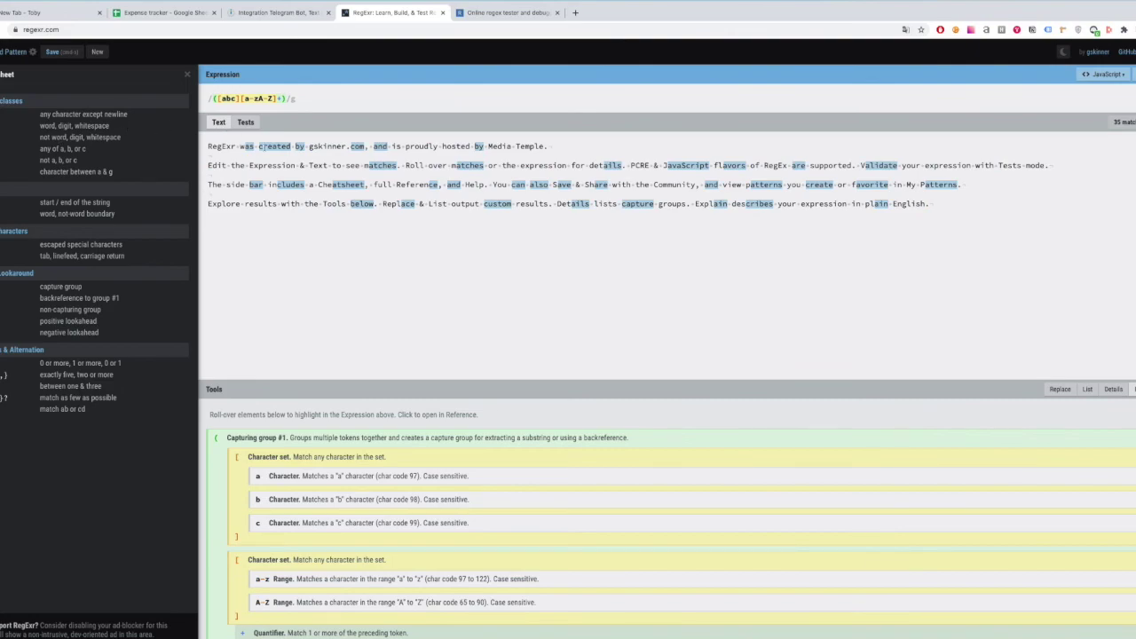
mouse_move(219, 104)
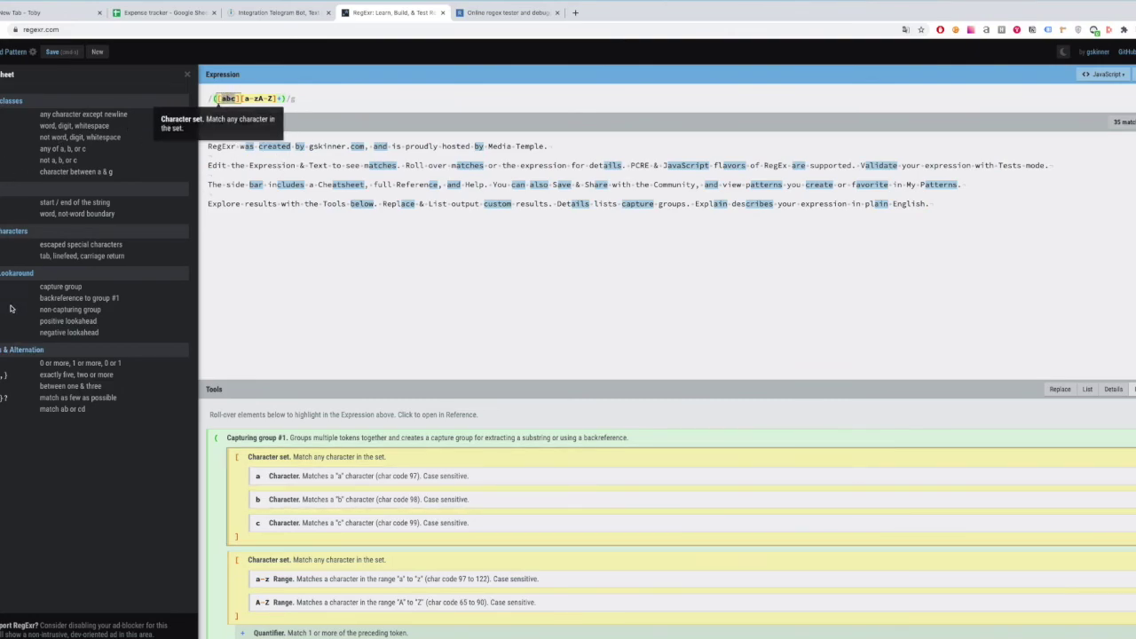
Copy the pattern (?<category>[a-zA-Z]+) from the second Text parser into regex101's regular expression
left_click(278, 13)
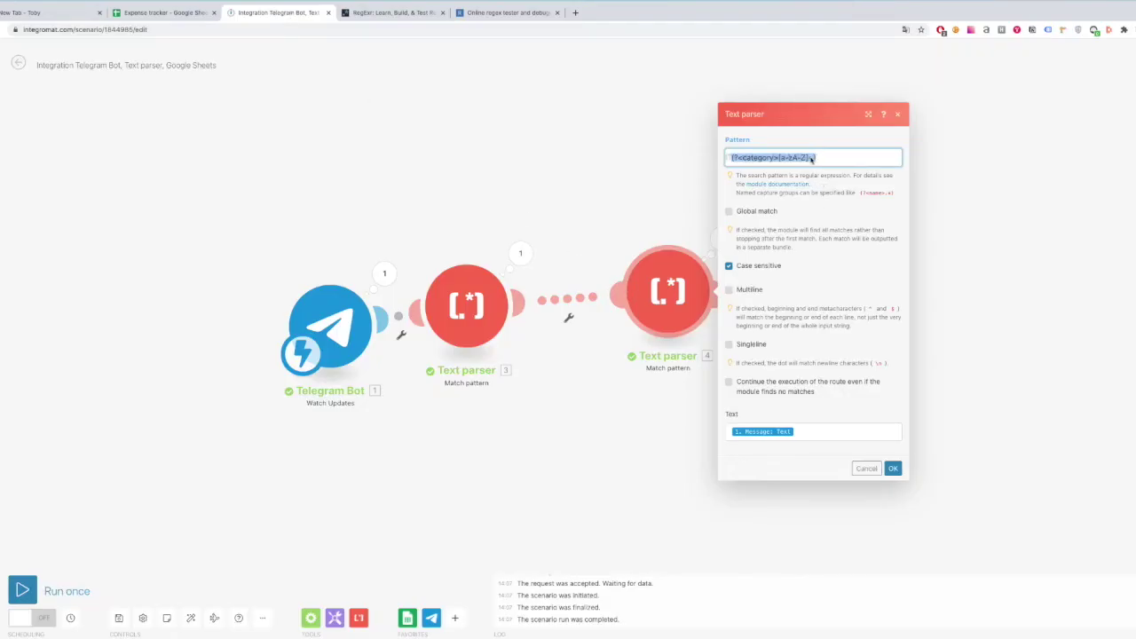
left_click(769, 158)
left_click(501, 12)
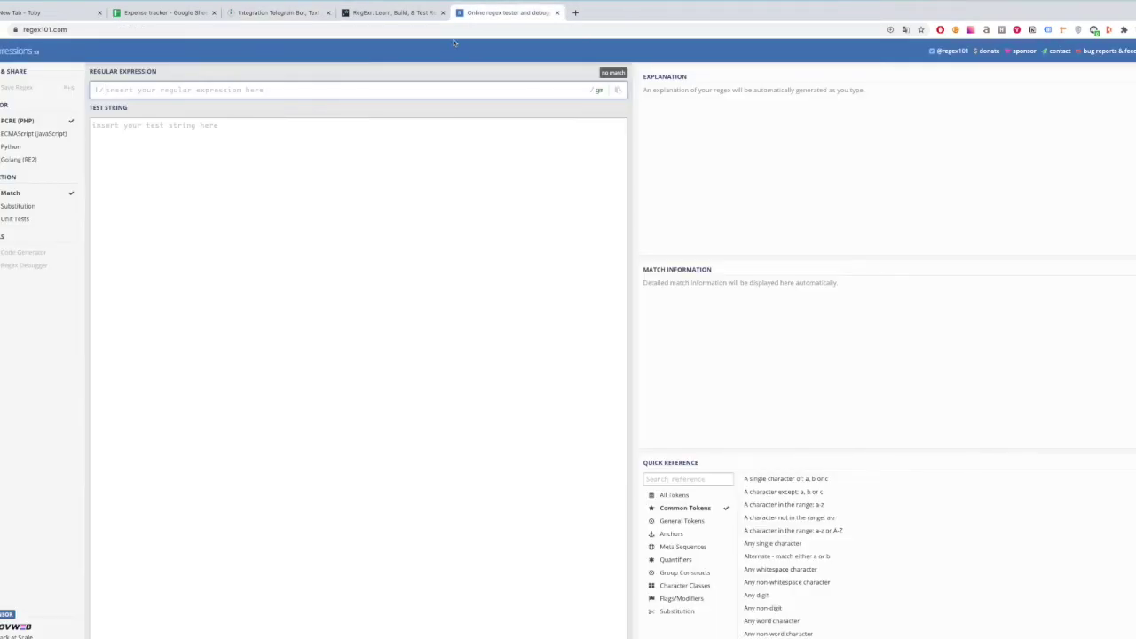
left_click(281, 13)
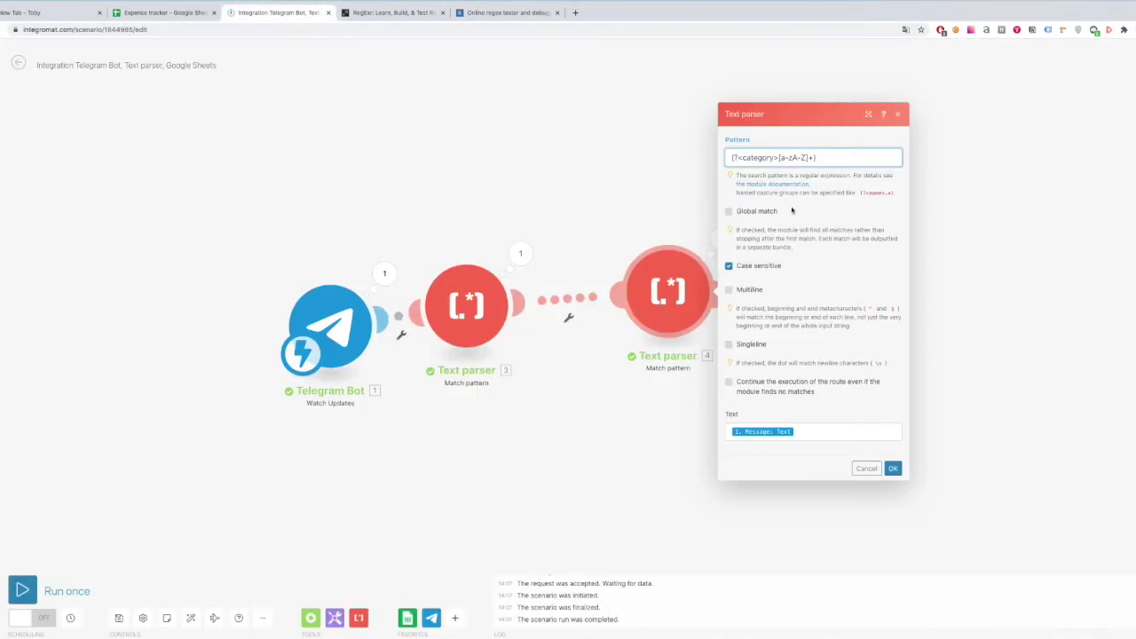
left_click_drag(737, 157, 780, 157)
left_click_drag(837, 157, 702, 159)
key("ctrl+c")
left_click(502, 12)
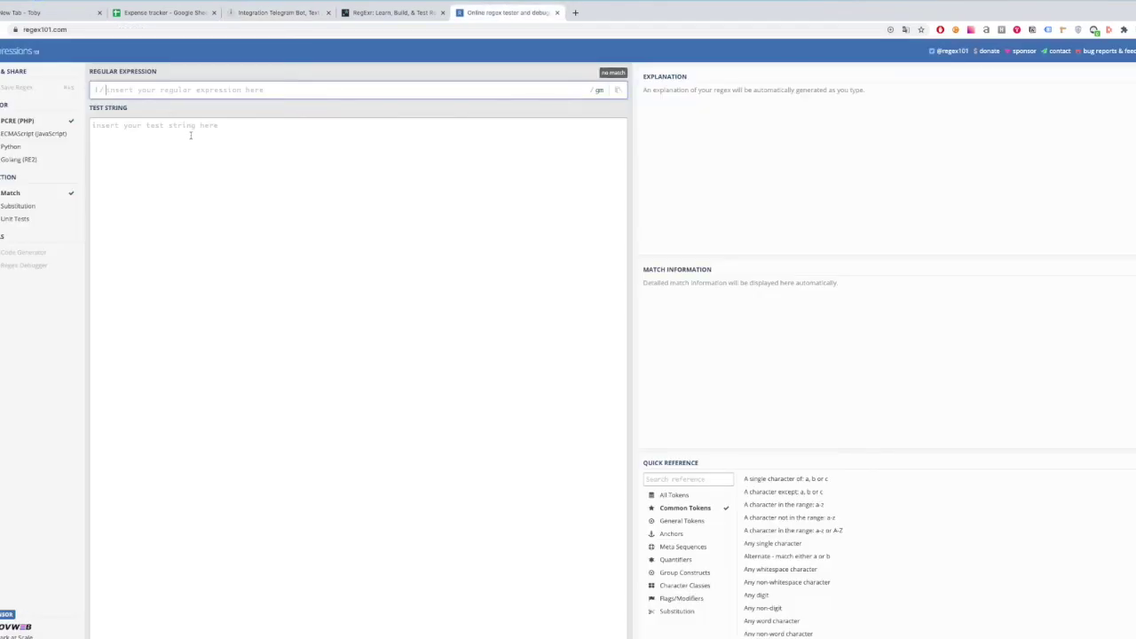
key("ctrl+v")
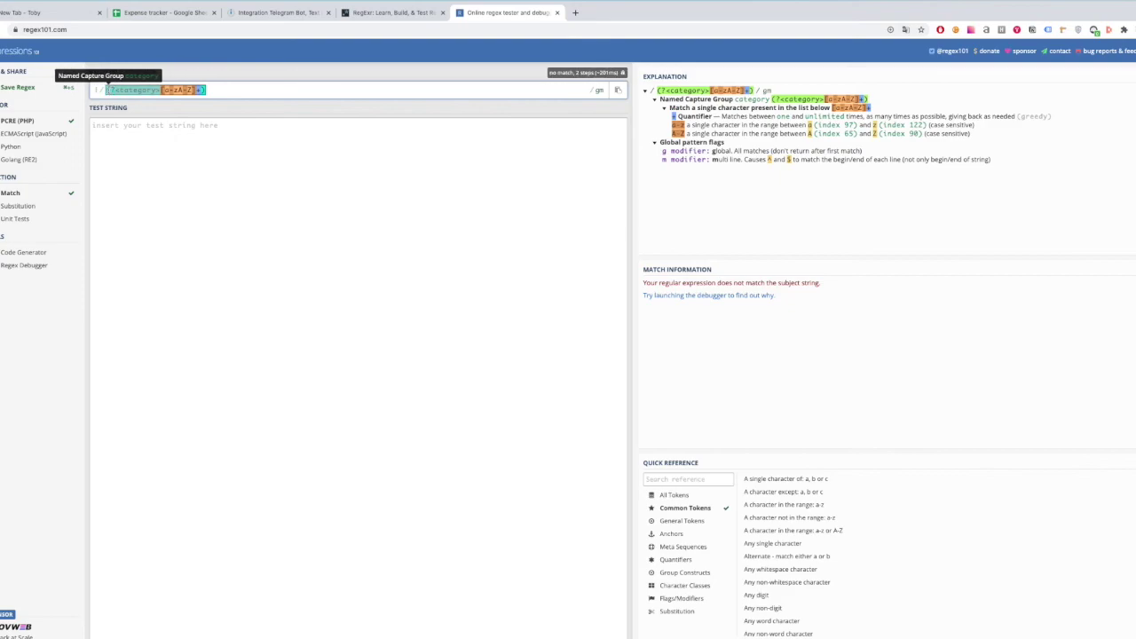
Remove the ?<category> group name from the regex101 expression and enter Groceries as the test string
left_click_drag(111, 90, 160, 89)
key("BackSpace")
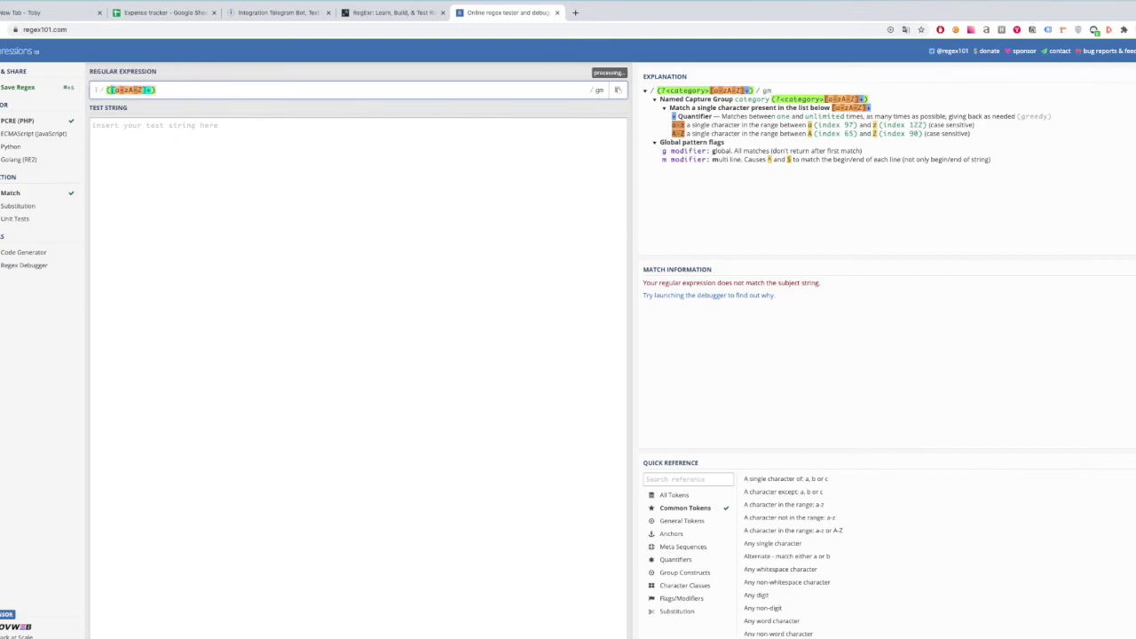
left_click(240, 153)
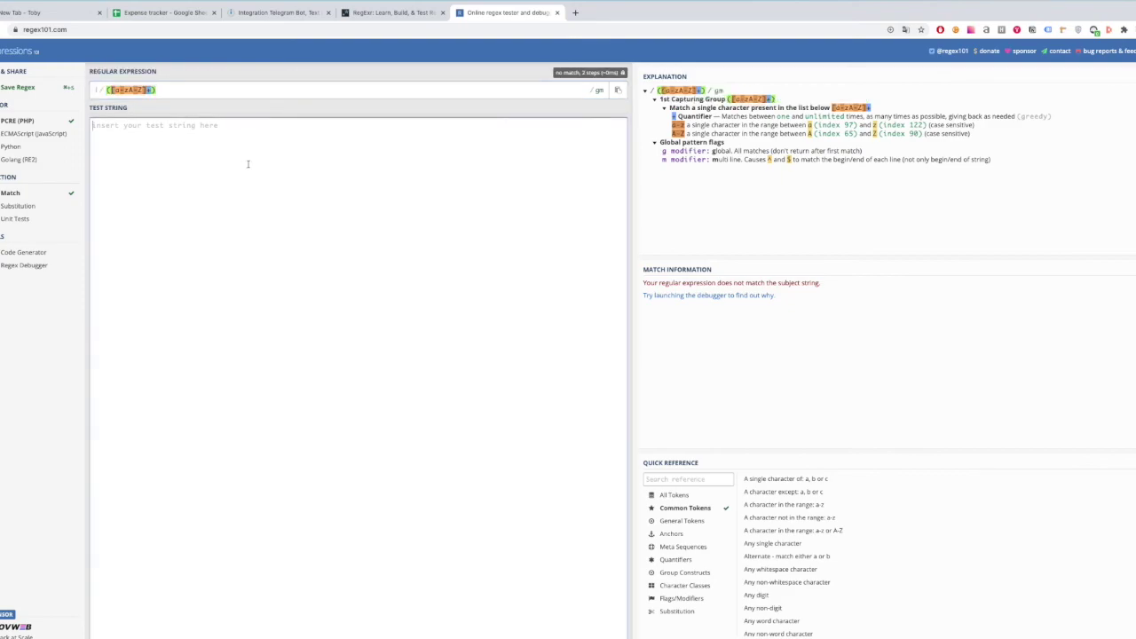
type("Groceries")
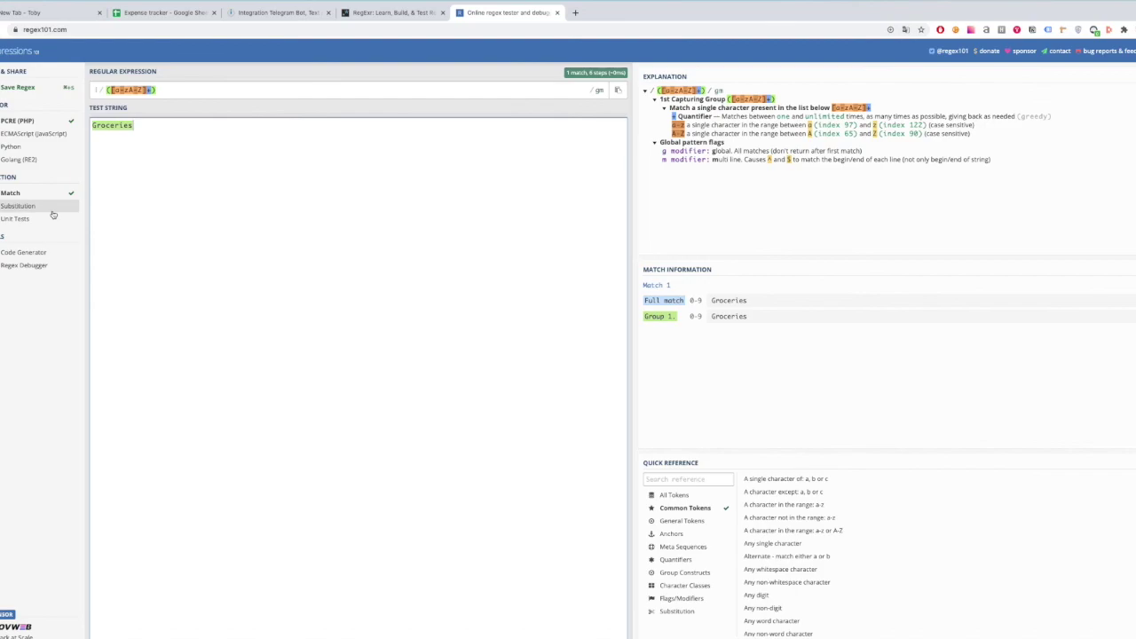
Try 123 and random letters as the test string, and clear both the test string and the regular expression
key("ctrl+a")
key("BackSpace")
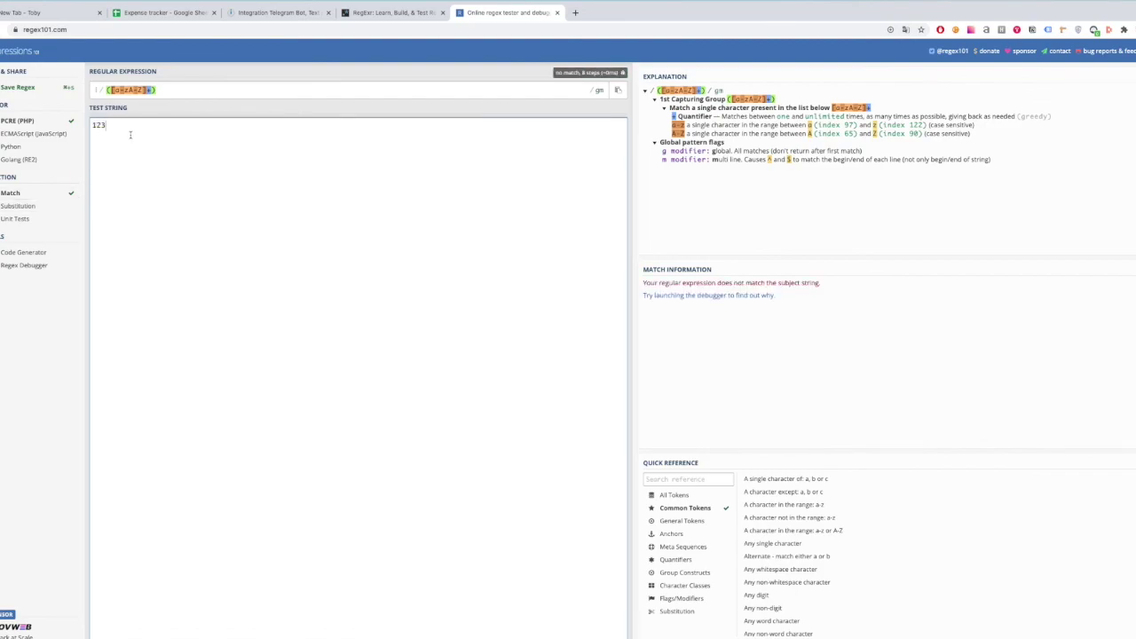
type("qweqweqwesadas")
key("BackSpace")
left_click(172, 90)
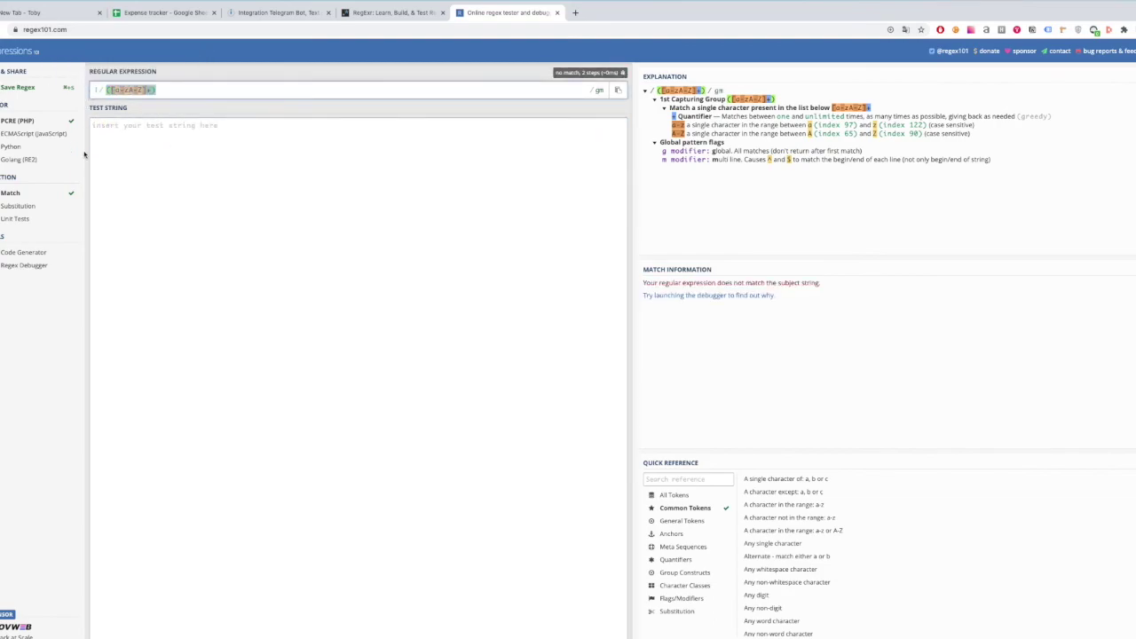
key("ctrl+a")
key("BackSpace")
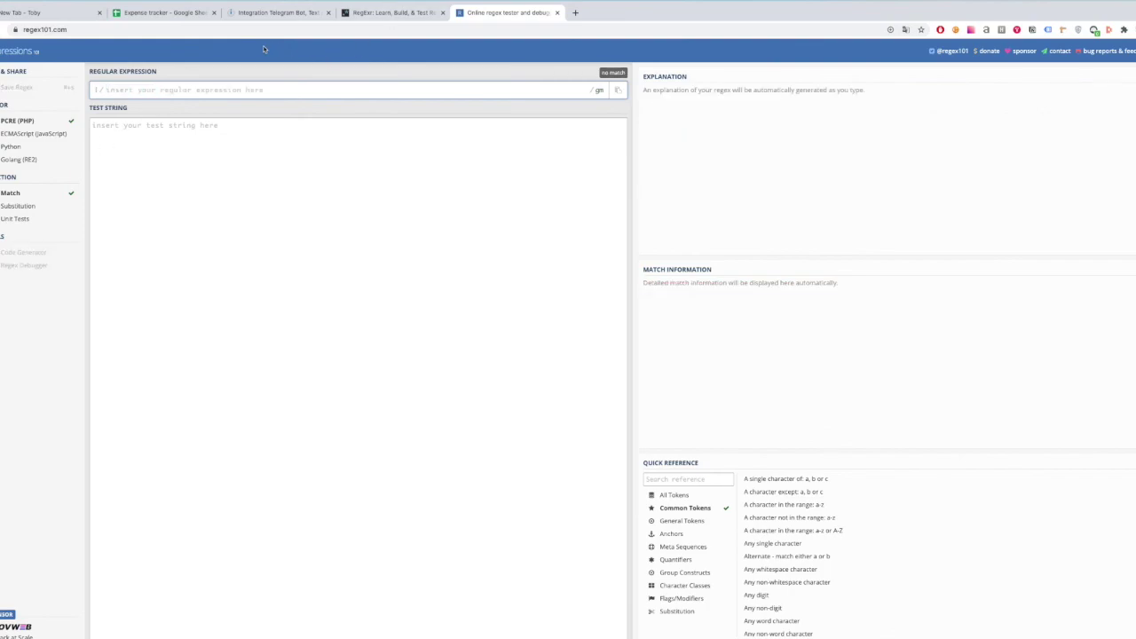
Back in the Integromat scenario, confirm the second Text parser's settings and turn on scheduling to run the scenario immediately
left_click(287, 18)
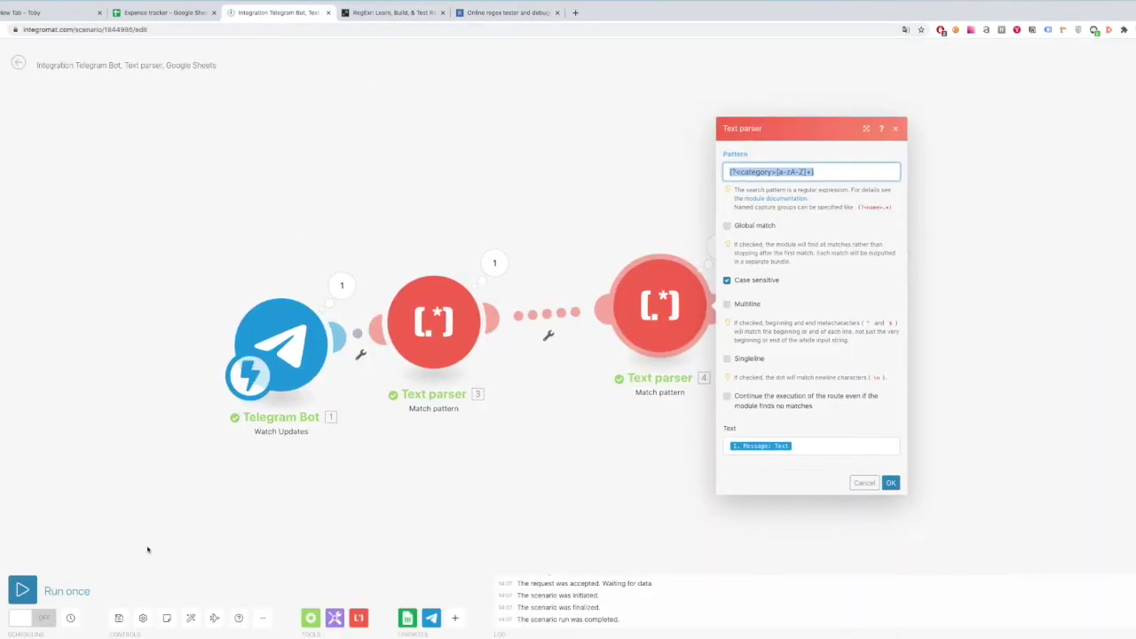
left_click(888, 482)
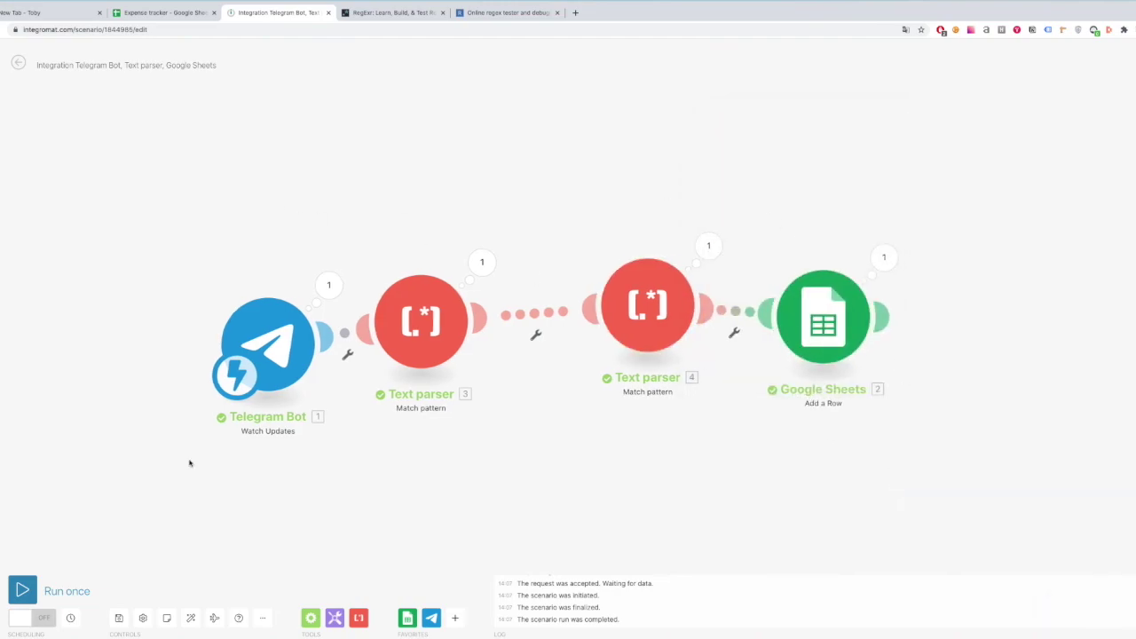
left_click(34, 620)
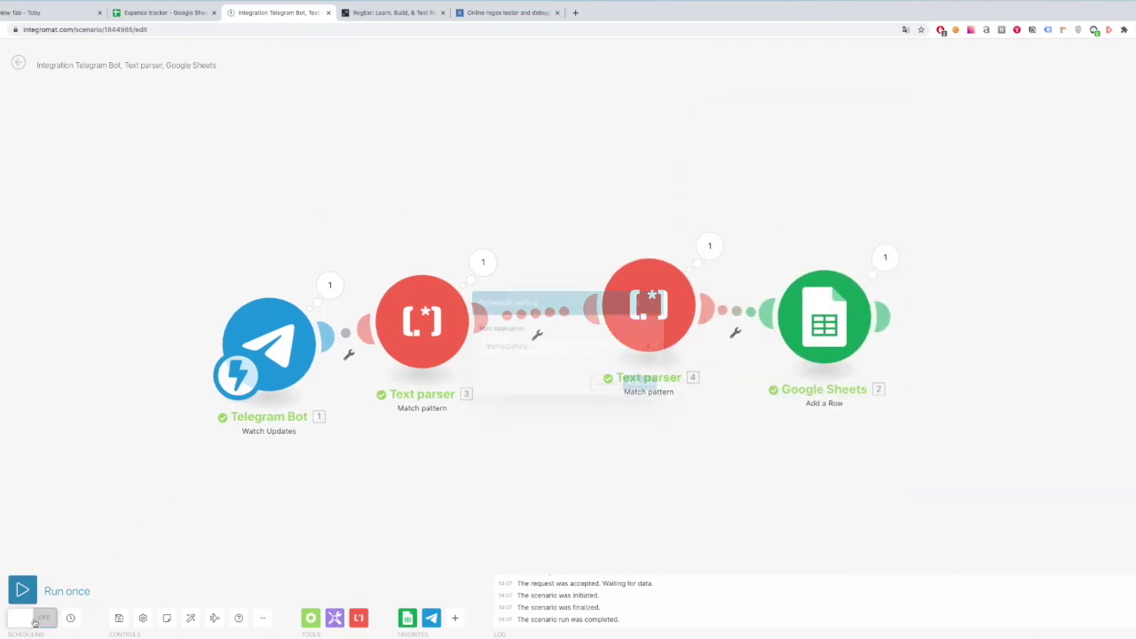
left_click(580, 346)
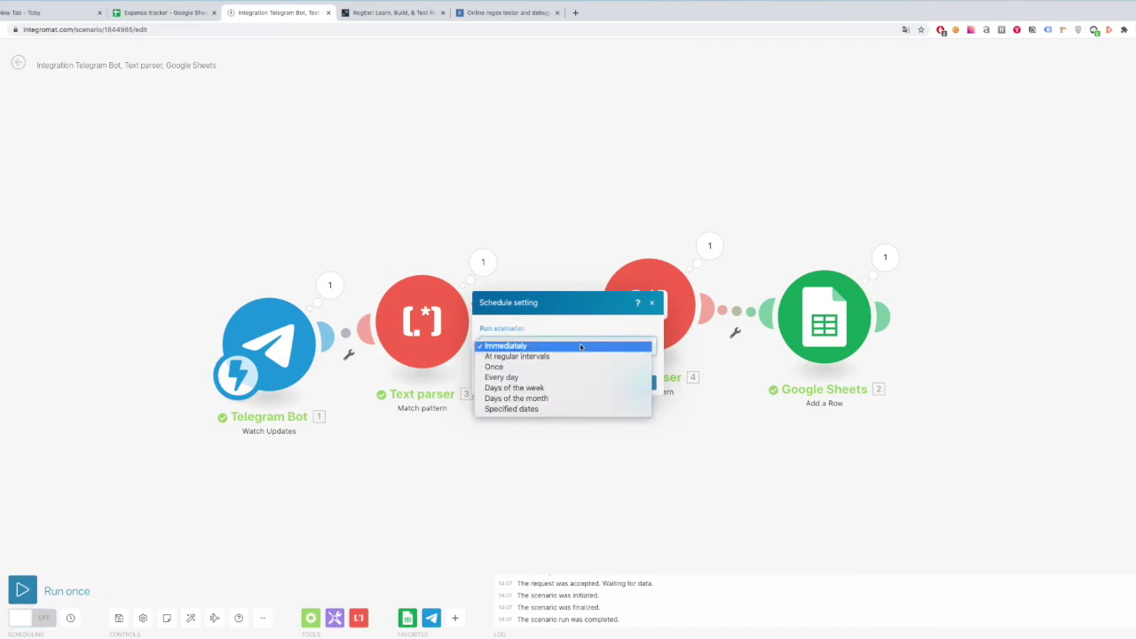
left_click(586, 345)
left_click(637, 383)
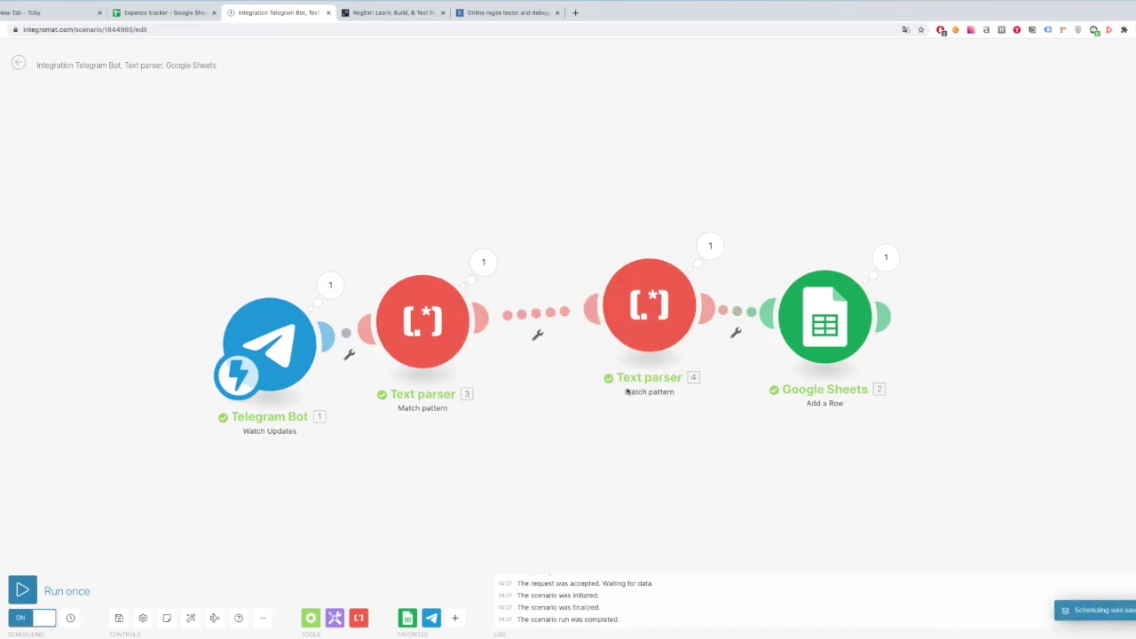
In Telegram, send "2 coffee" to the Expense tracker bot
left_click(609, 636)
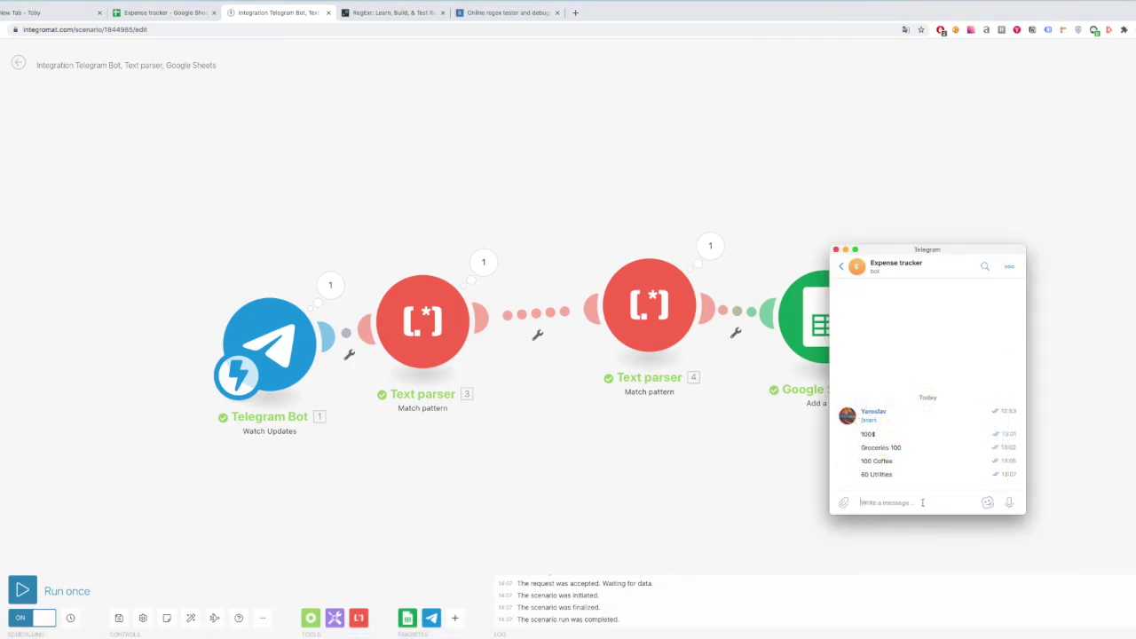
type("2 coffee")
key("Return")
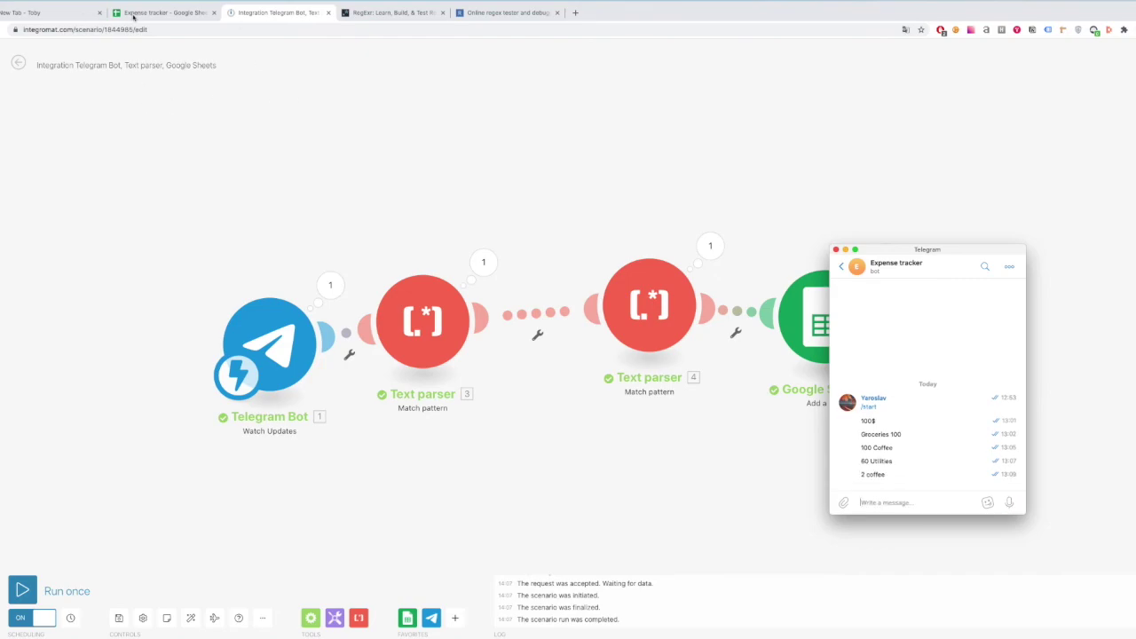
Check the newest row in the Expense tracker spreadsheet and return to the scenario
left_click(138, 14)
left_click_drag(192, 228, 53, 228)
left_click(337, 12)
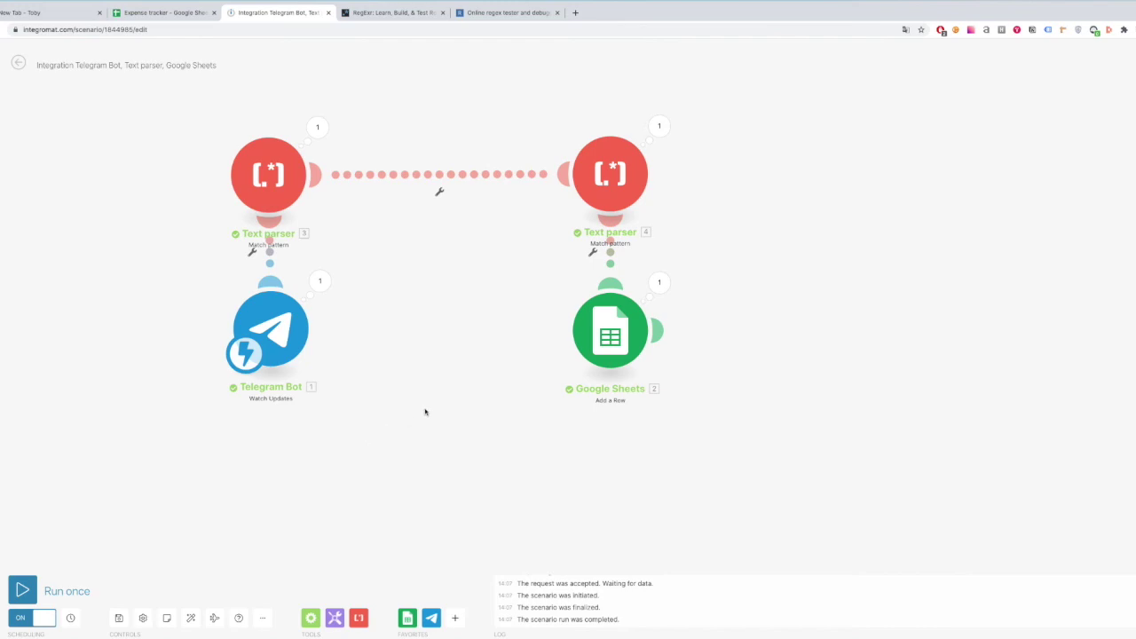
Bring up the main navigation menu from the scenario editor
scroll(410, 335, "up", 1)
mouse_move(9, 355)
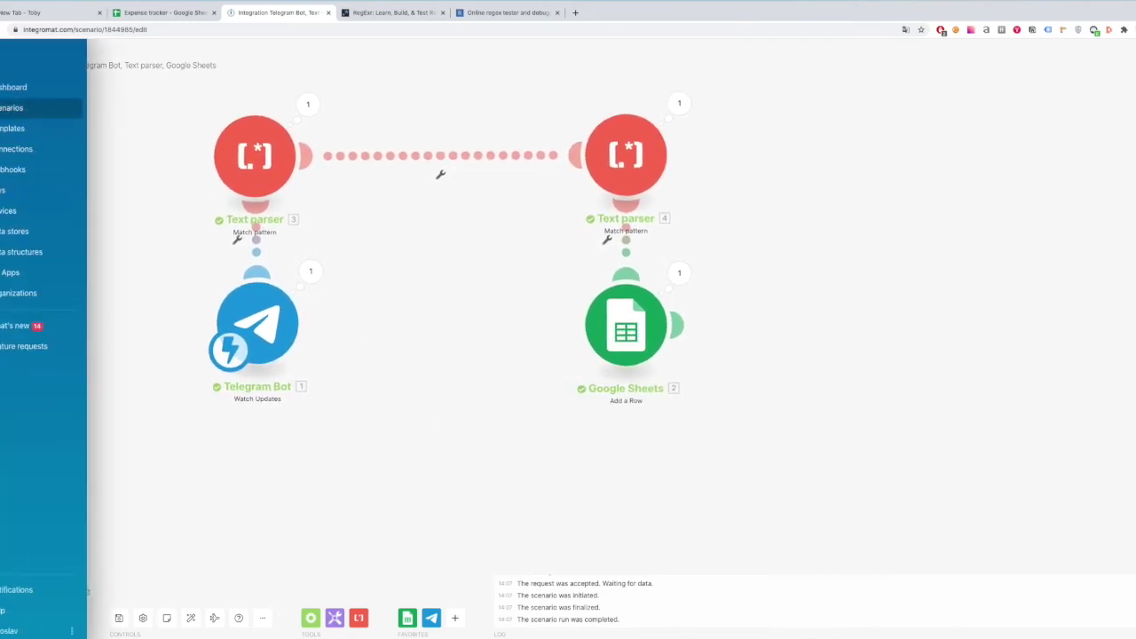